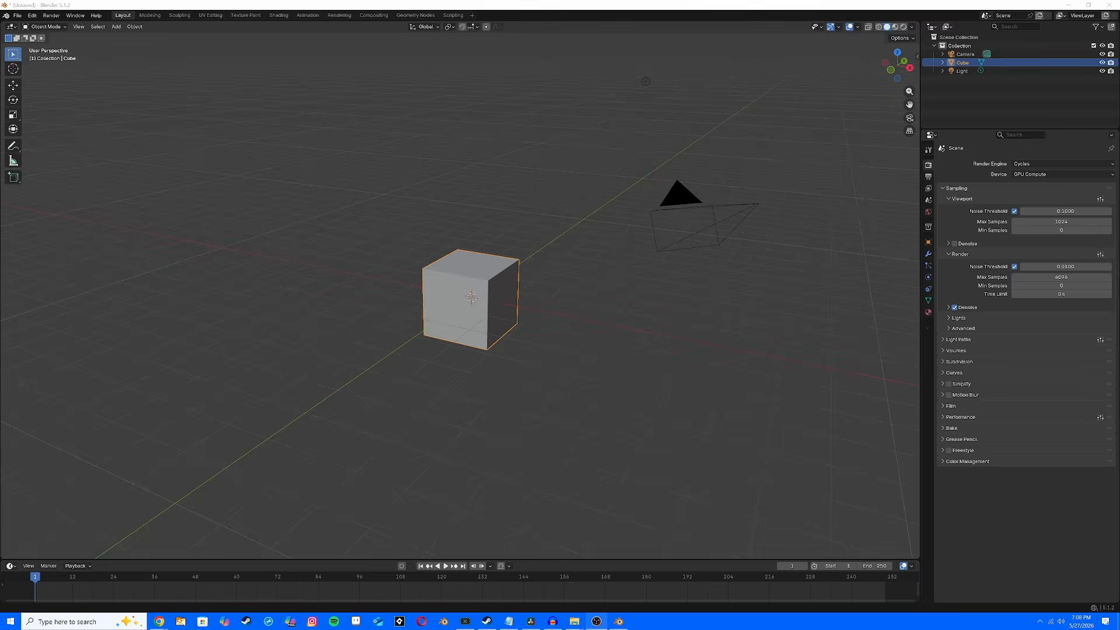
Step: Examine the default cube from several angles and at different distances
left_click(187, 425)
mouse_move(187, 425)
middle_mouse_down()
mouse_move(230, 420)
mouse_move(203, 432)
mouse_move(200, 416)
mouse_move(237, 426)
mouse_move(201, 429)
middle_mouse_up()
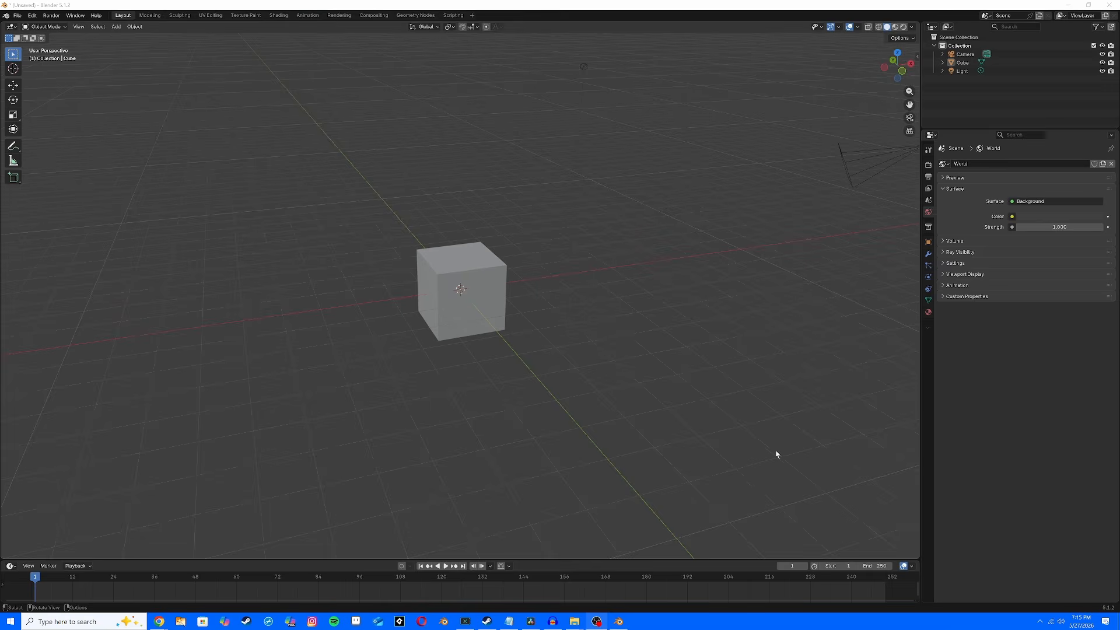
middle_click_drag(775, 449, 627, 465)
middle_click_drag(699, 492, 546, 433)
scroll(535, 430, "up", 5)
scroll(535, 430, "down", 6)
scroll(535, 430, "up", 7)
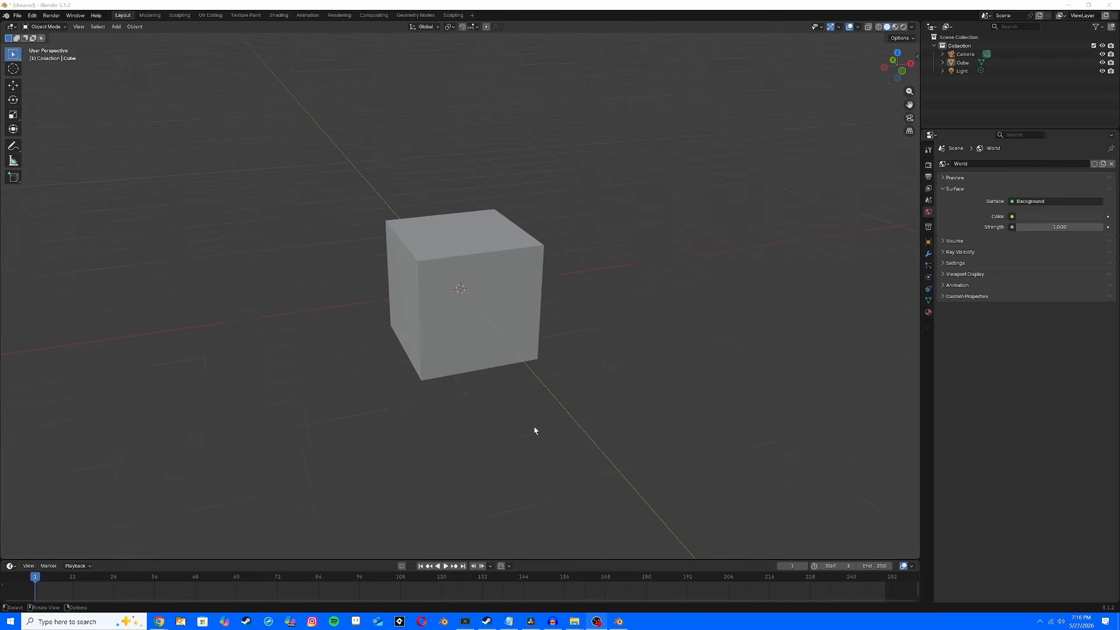
scroll(535, 431, "down", 6)
scroll(535, 431, "down", 3)
scroll(535, 431, "up", 5)
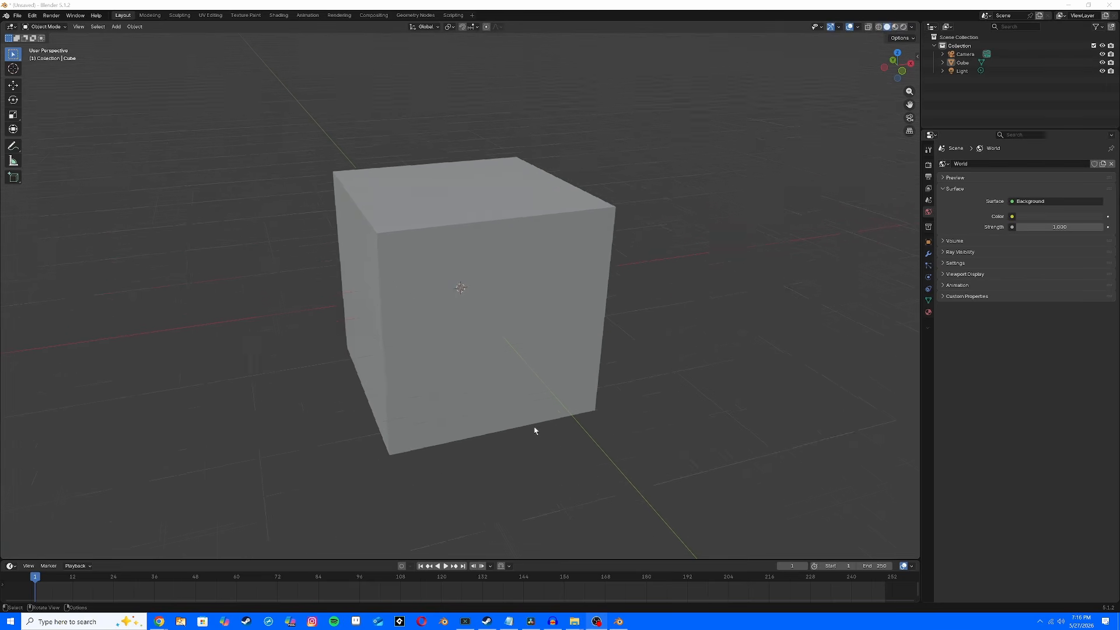
scroll(535, 430, "down", 5)
scroll(535, 430, "up", 7)
scroll(535, 430, "down", 7)
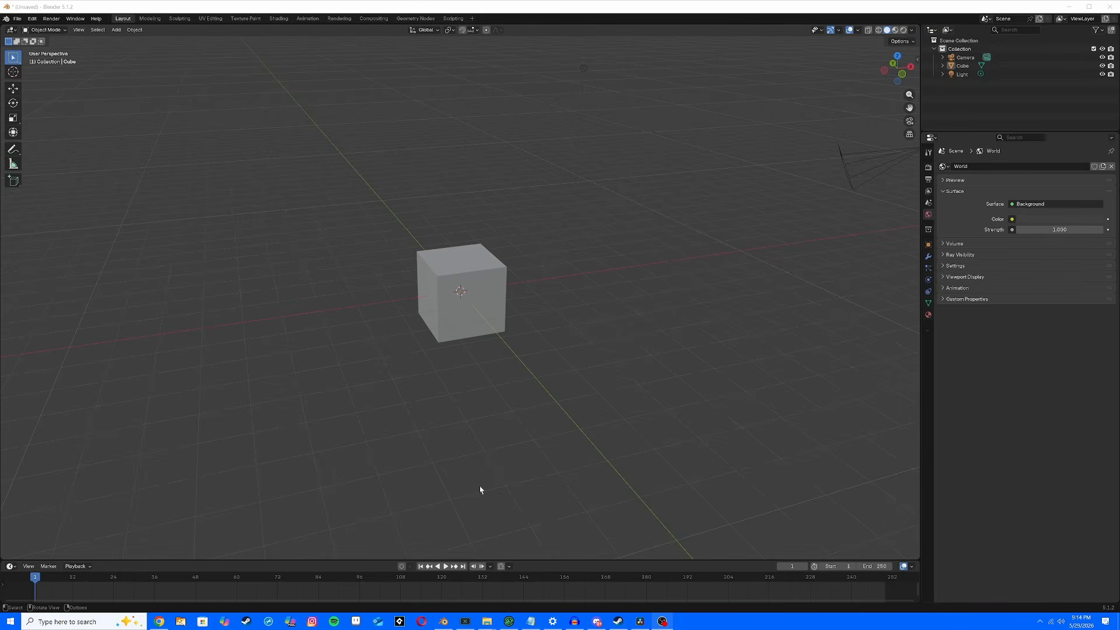
Step: Select the cube and try moving it with the Move tool, both freely and along the X axis
left_click(464, 285)
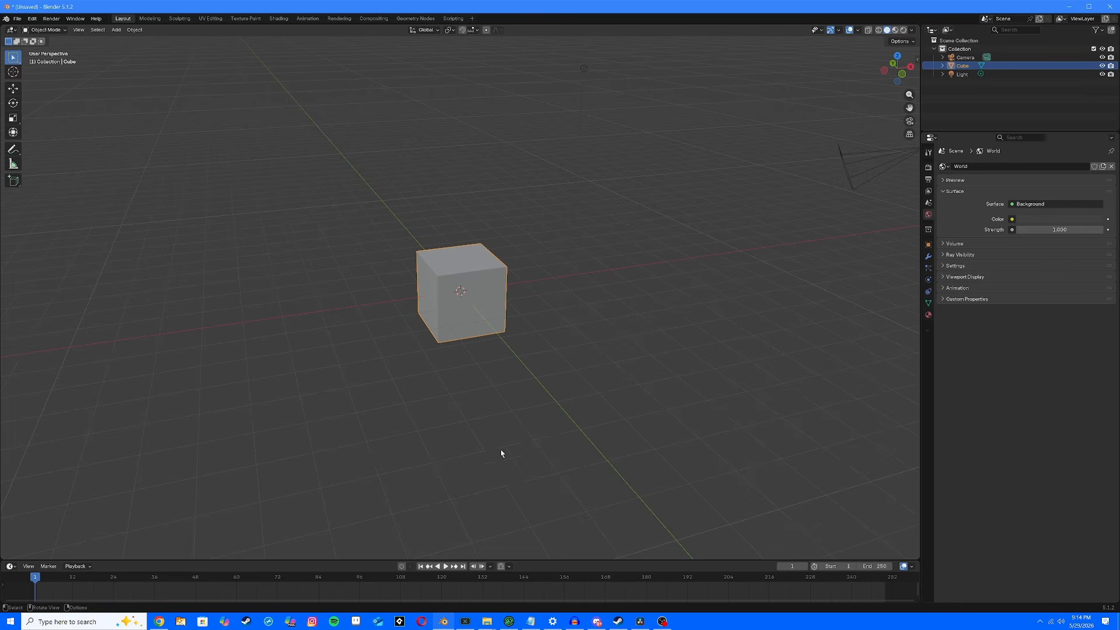
scroll(445, 420, "up", 4)
middle_click_drag(465, 443, 580, 452)
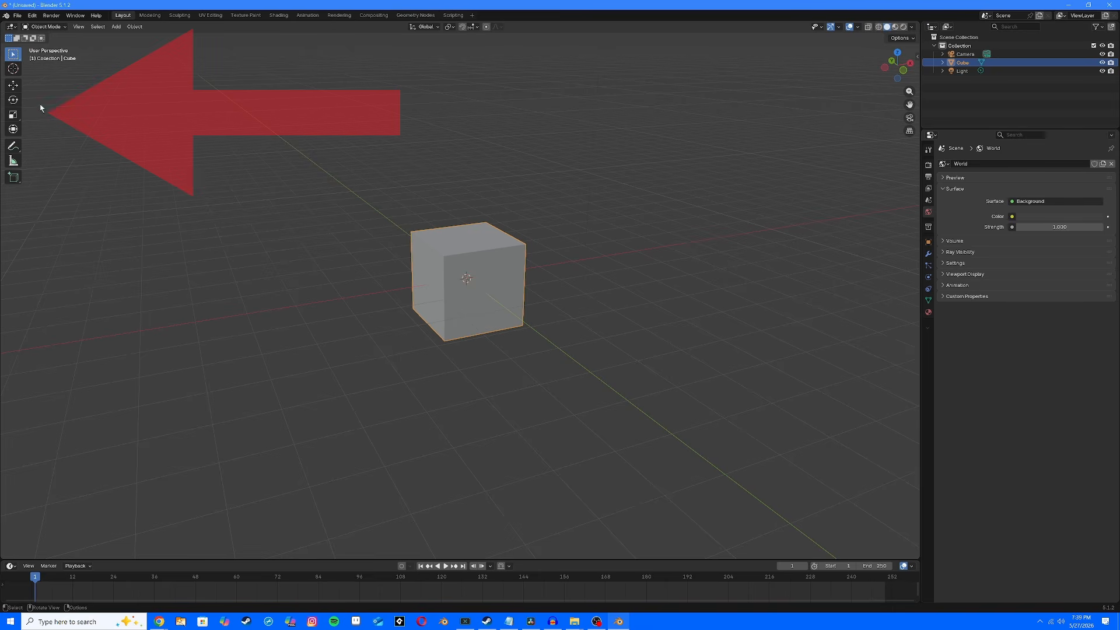
left_click(13, 86)
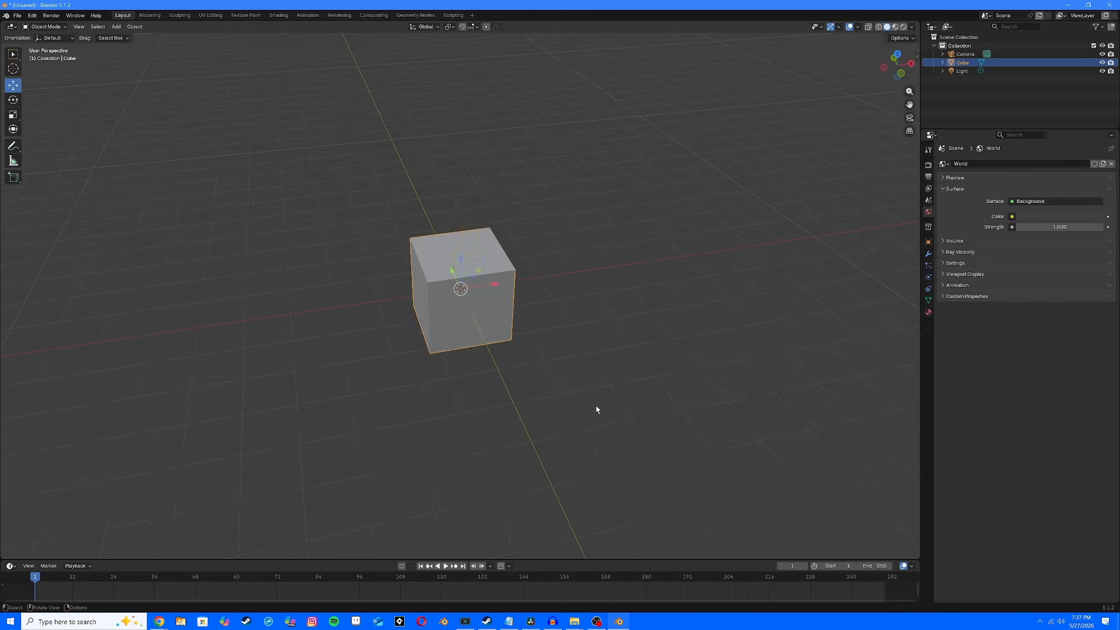
left_click(596, 410)
left_click(476, 306)
left_click_drag(460, 289, 466, 202)
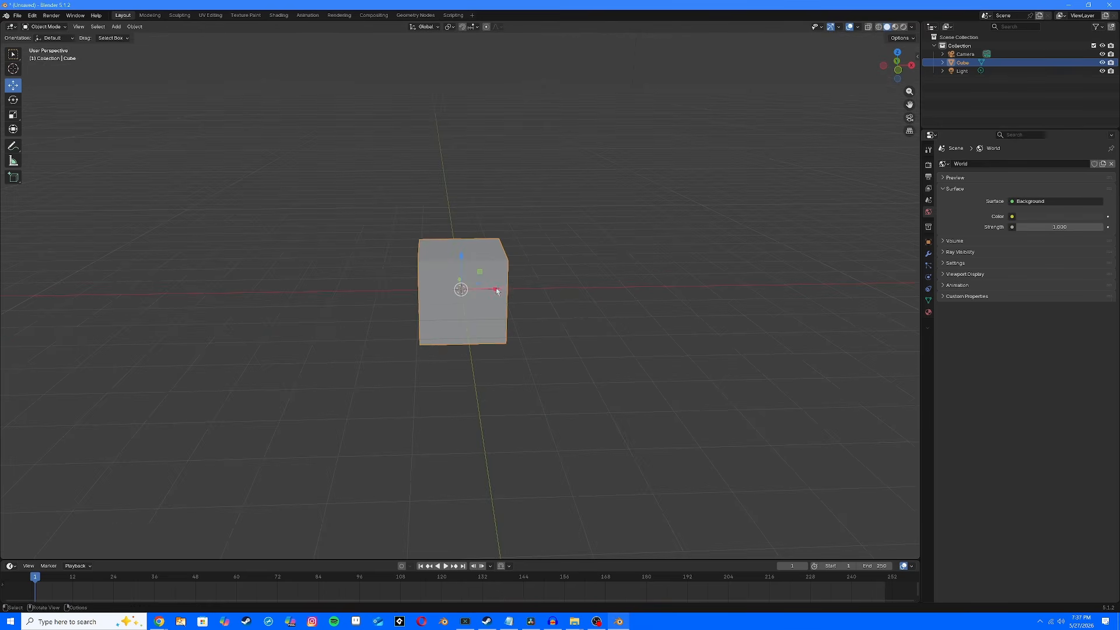
left_click_drag(496, 291, 586, 276)
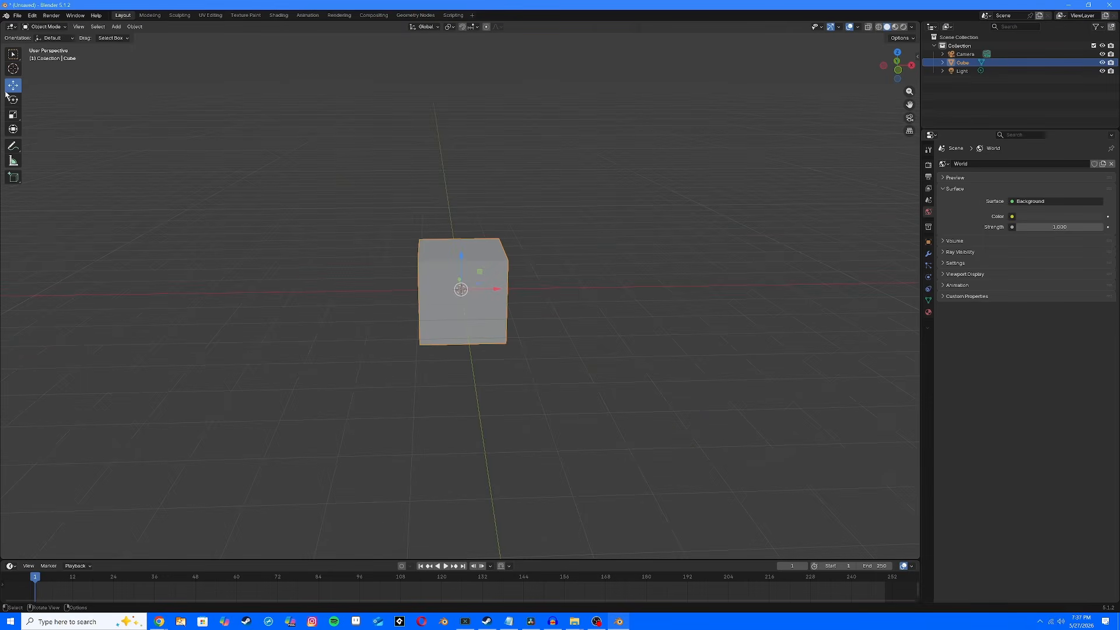
Step: Try rotating the cube with the Rotate tool and scaling it with the Scale tool
left_click(13, 99)
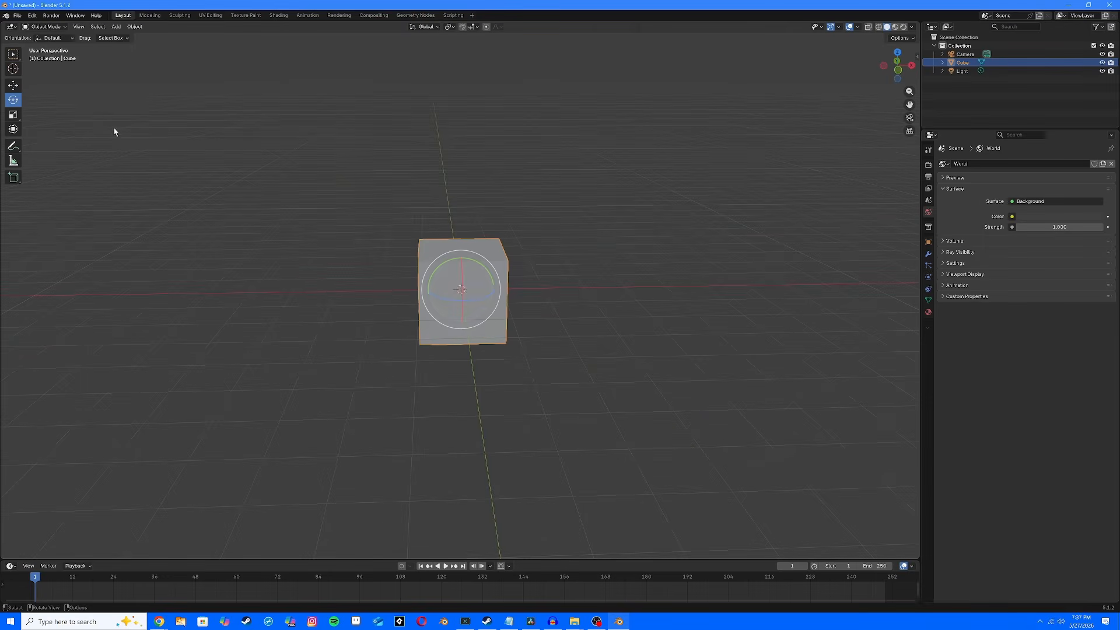
left_click_drag(480, 299, 469, 279)
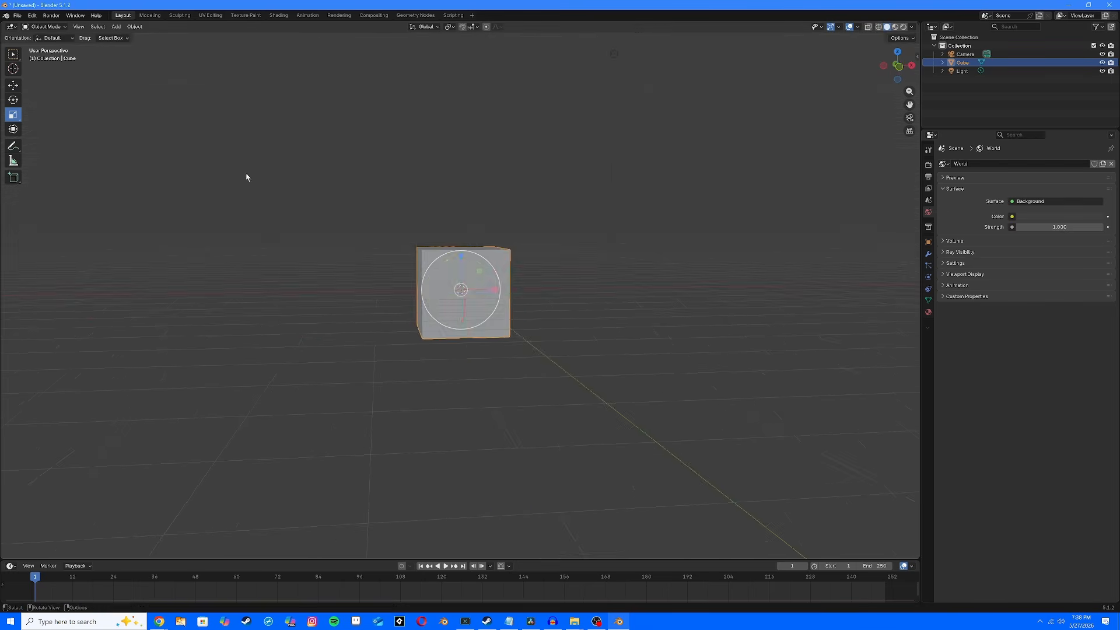
middle_click_drag(246, 178, 505, 283)
left_click_drag(494, 315, 475, 290)
key("x")
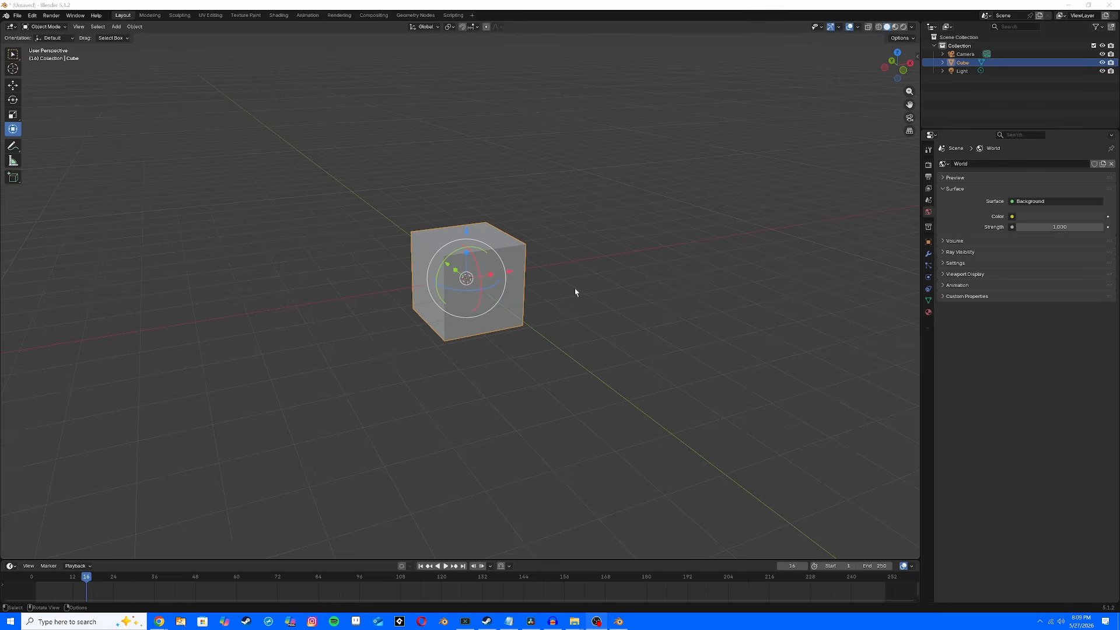
Step: Try shifting the cube with the combined Transform tool and moving it freely with the Move tool
left_click_drag(485, 285, 575, 248)
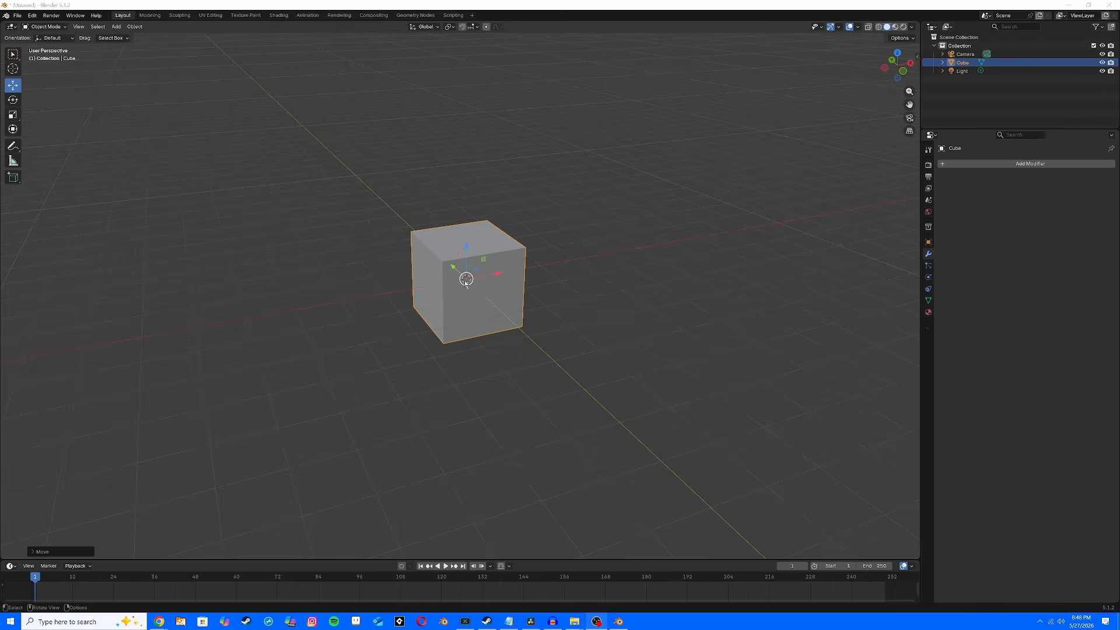
left_click_drag(466, 279, 424, 251)
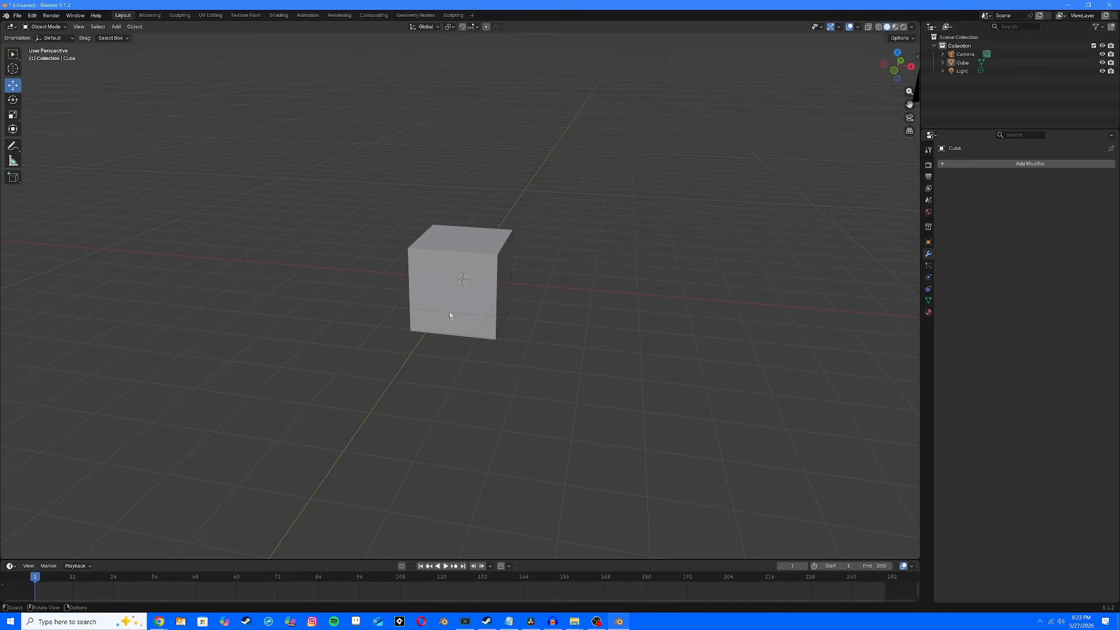
Step: Delete the default cube and add a new cube mesh at the scene origin
left_click(449, 312)
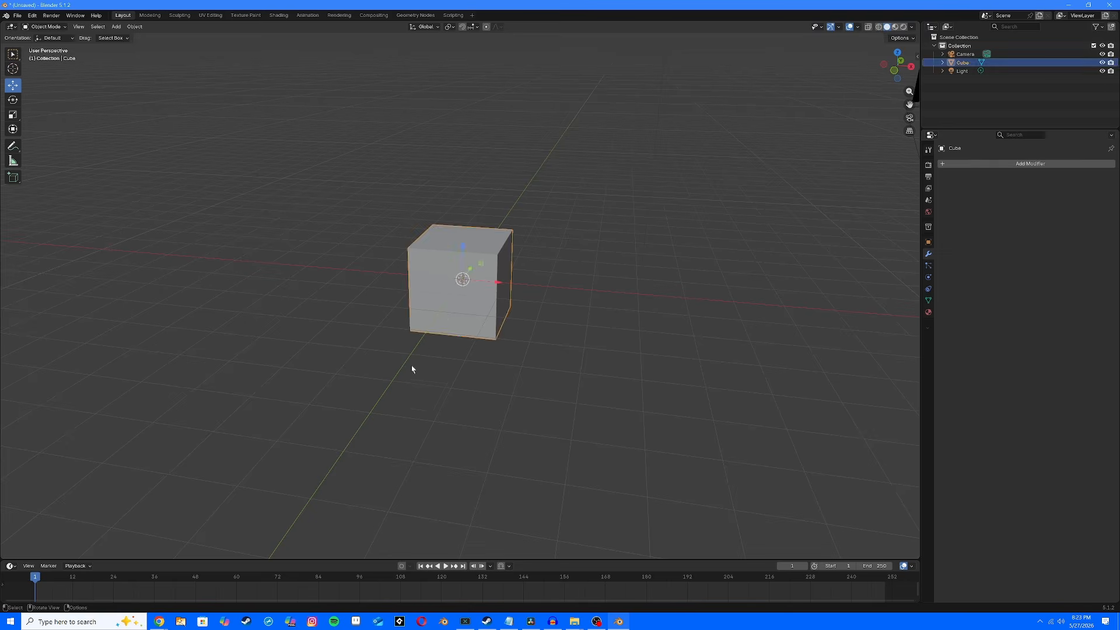
key("Delete")
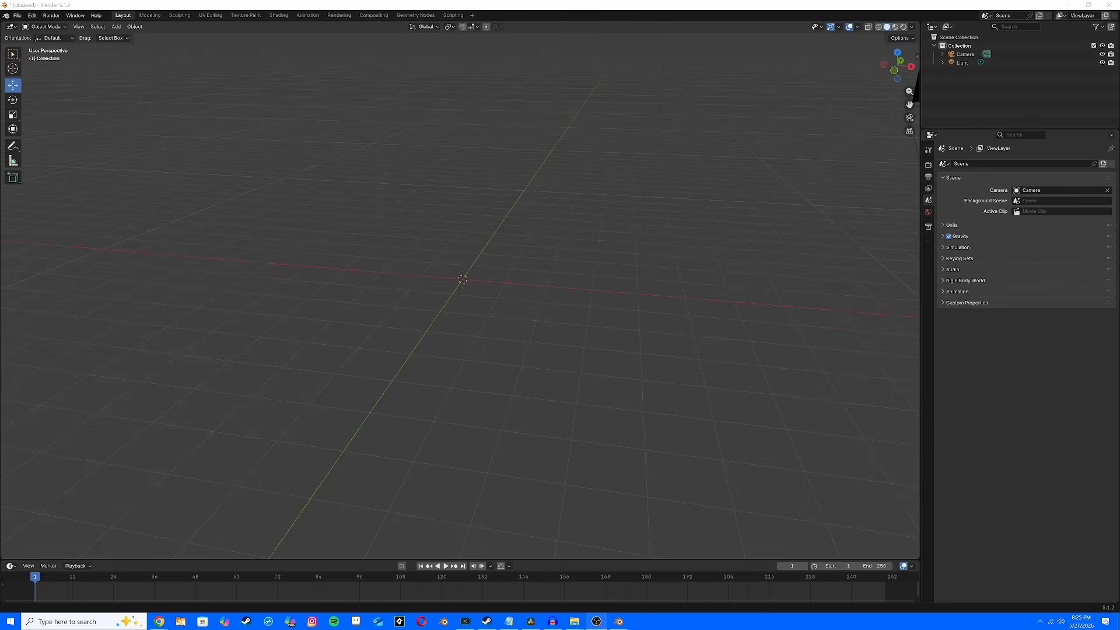
left_click(117, 27)
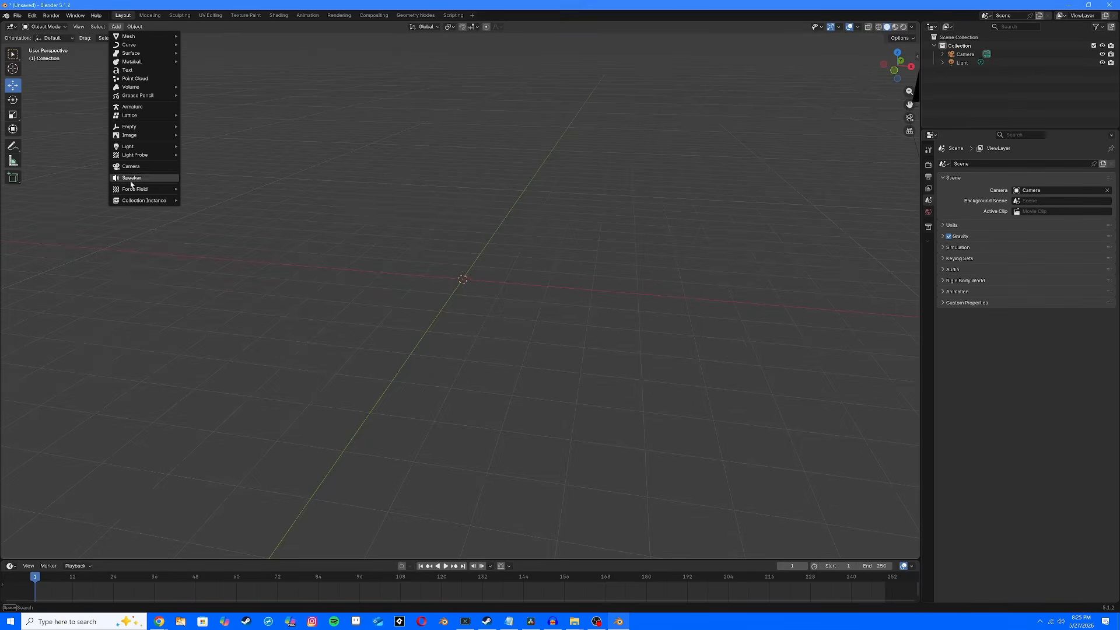
mouse_move(126, 35)
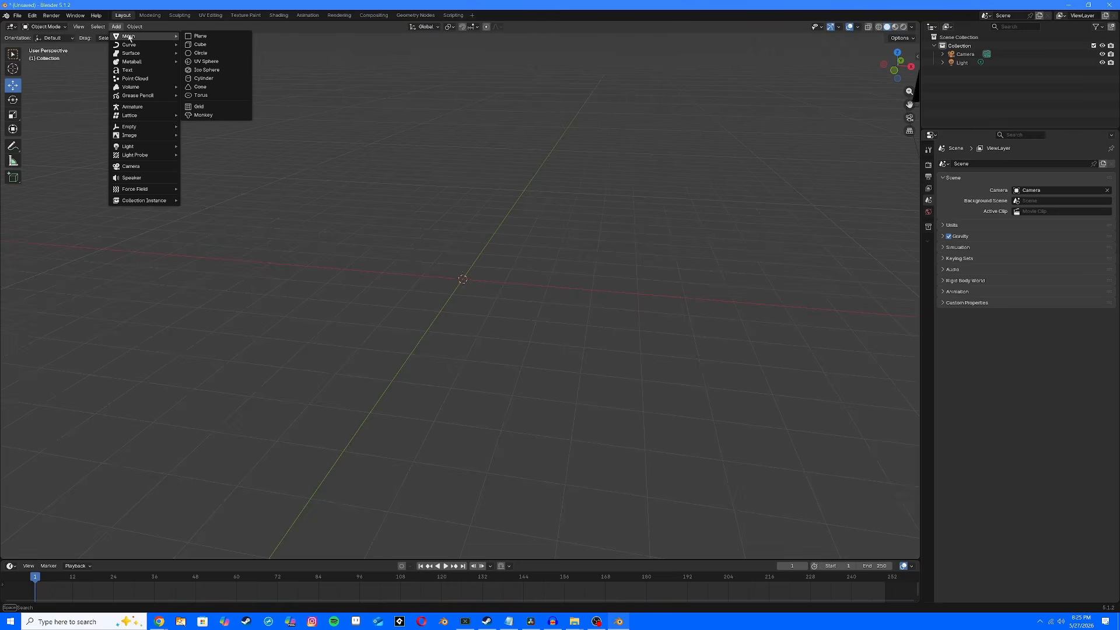
left_click(198, 37)
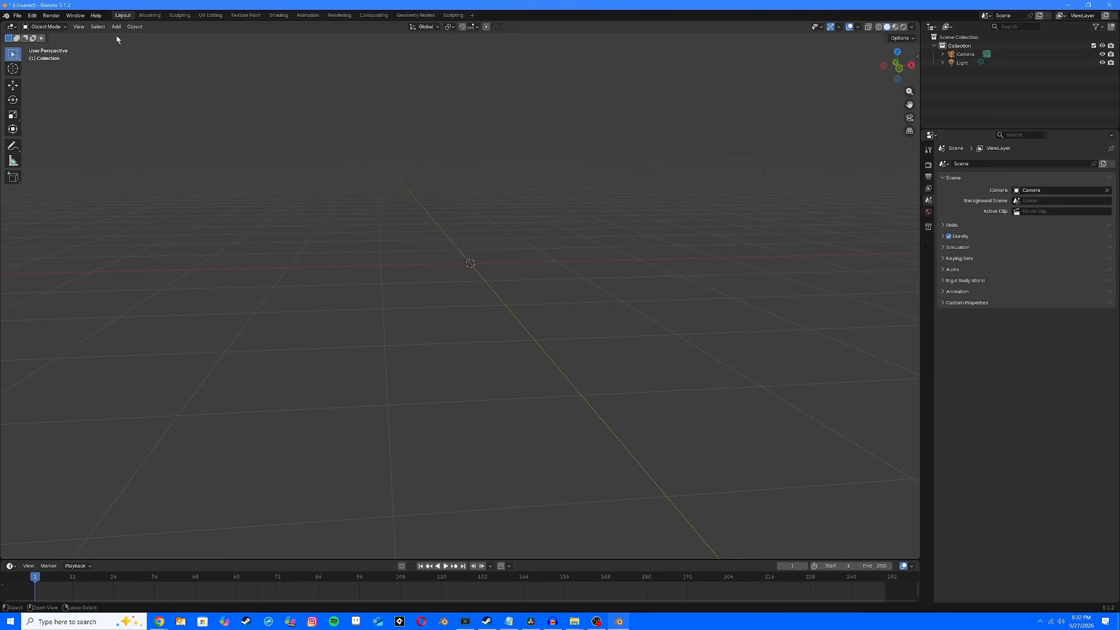
key("shift+a")
left_click(203, 109)
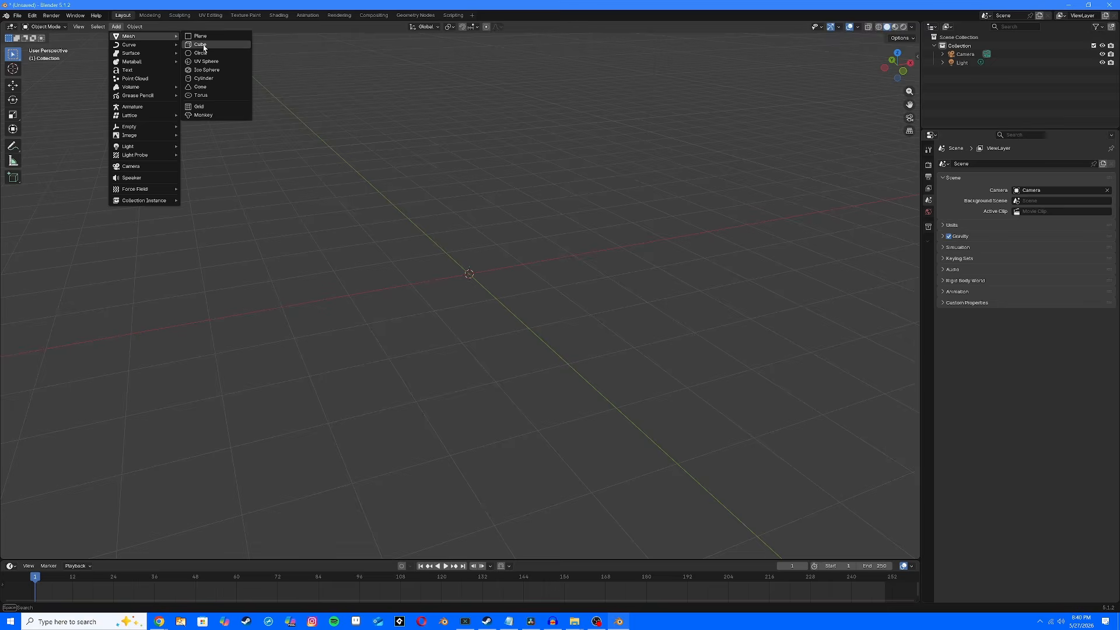
left_click(201, 45)
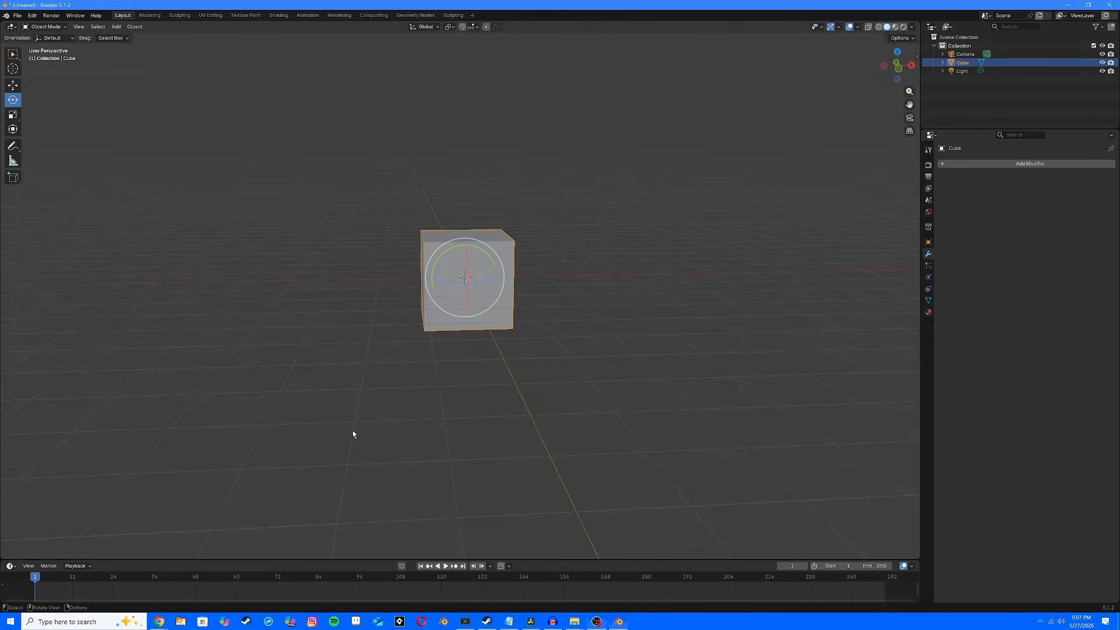
Step: Duplicate the cube and place the copy 2 m away in the negative X direction, directly beside the original
left_click(373, 454)
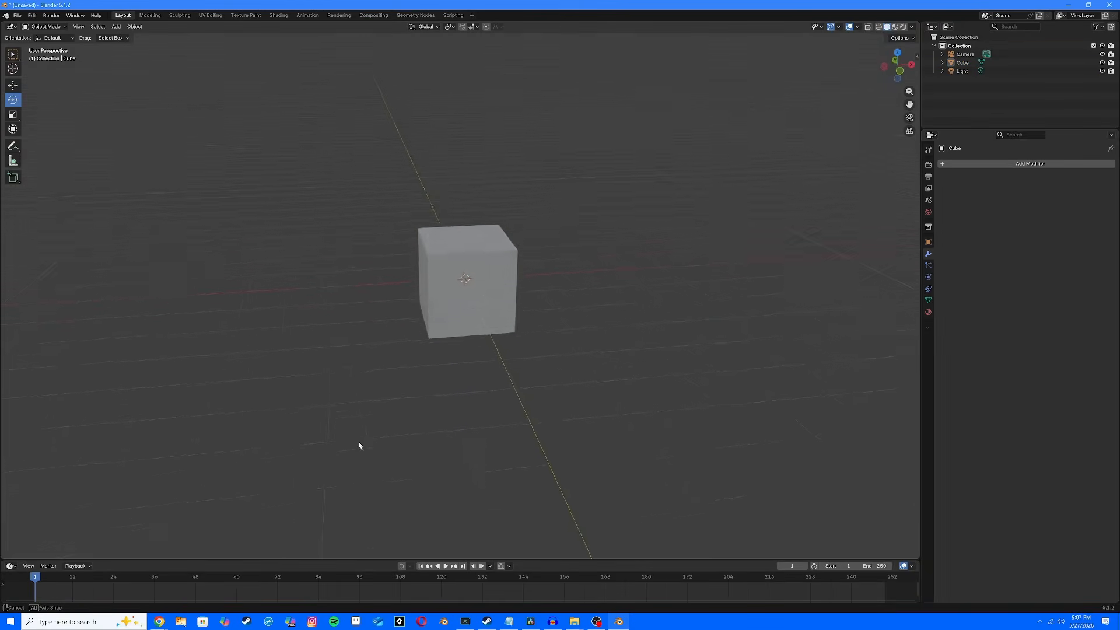
middle_click_drag(520, 458, 524, 464)
left_click(487, 303)
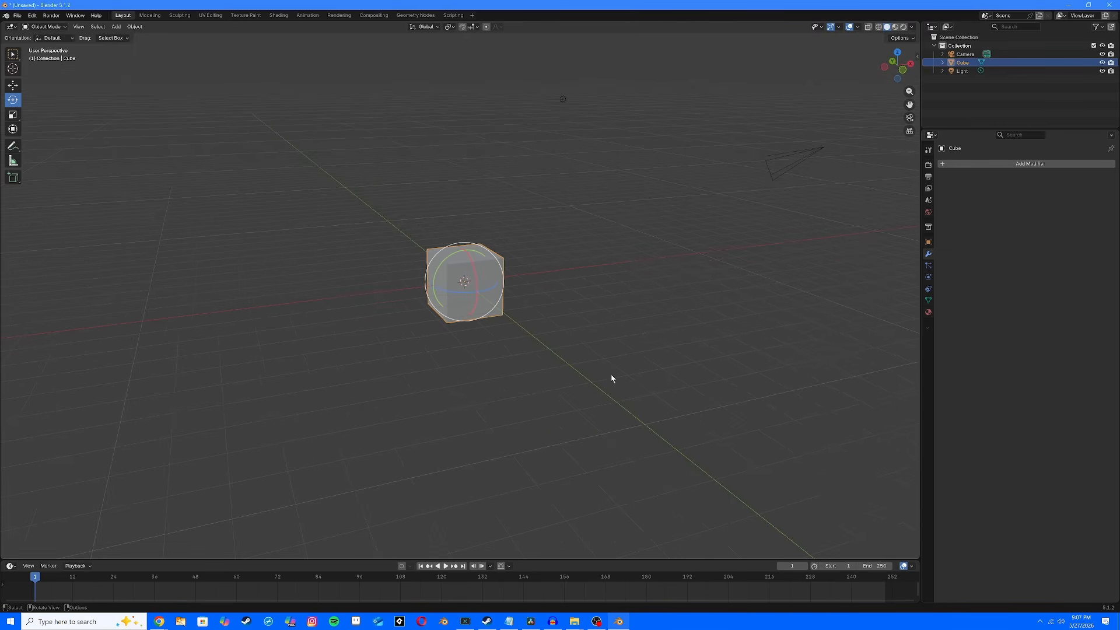
middle_click_drag(528, 542, 555, 502)
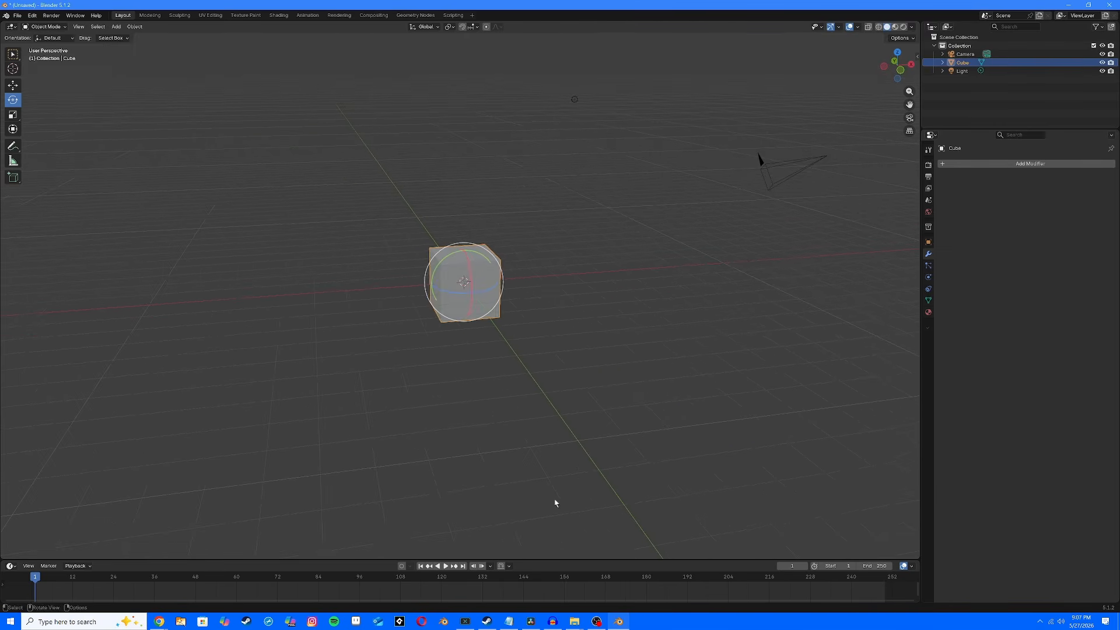
key("shift+d")
key("x")
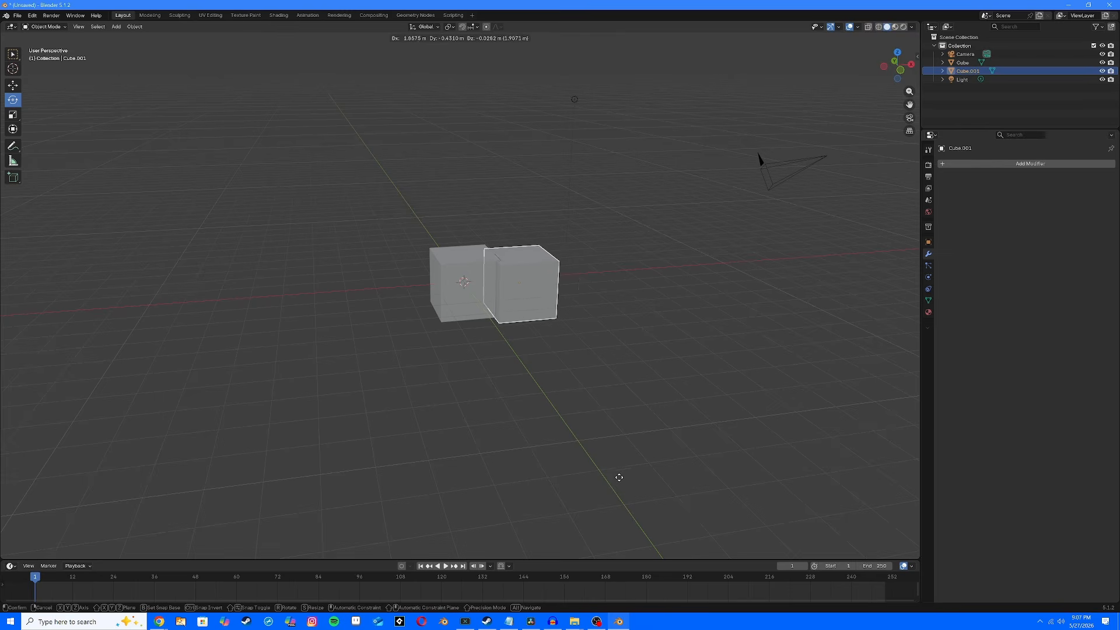
left_click(656, 452)
middle_click_drag(657, 452, 607, 420)
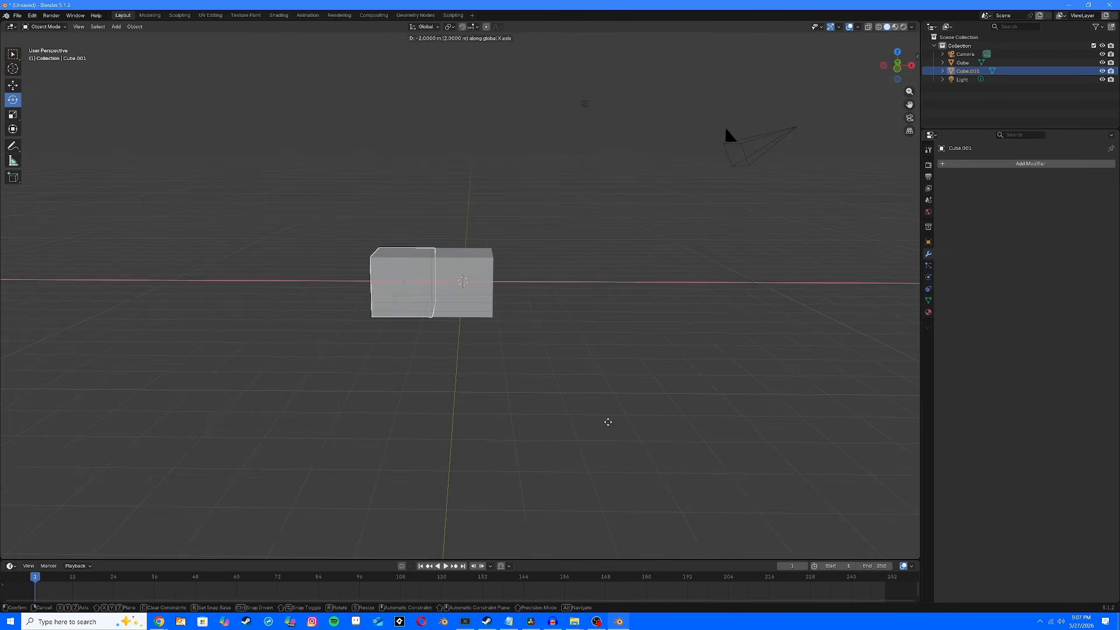
Step: Reduce the side copy's height with the Scale tool and duplicate it along X to the body's opposite side as the second arm
left_click(15, 116)
left_click_drag(404, 247, 405, 262)
key("shift+d")
key("x")
left_click(586, 292)
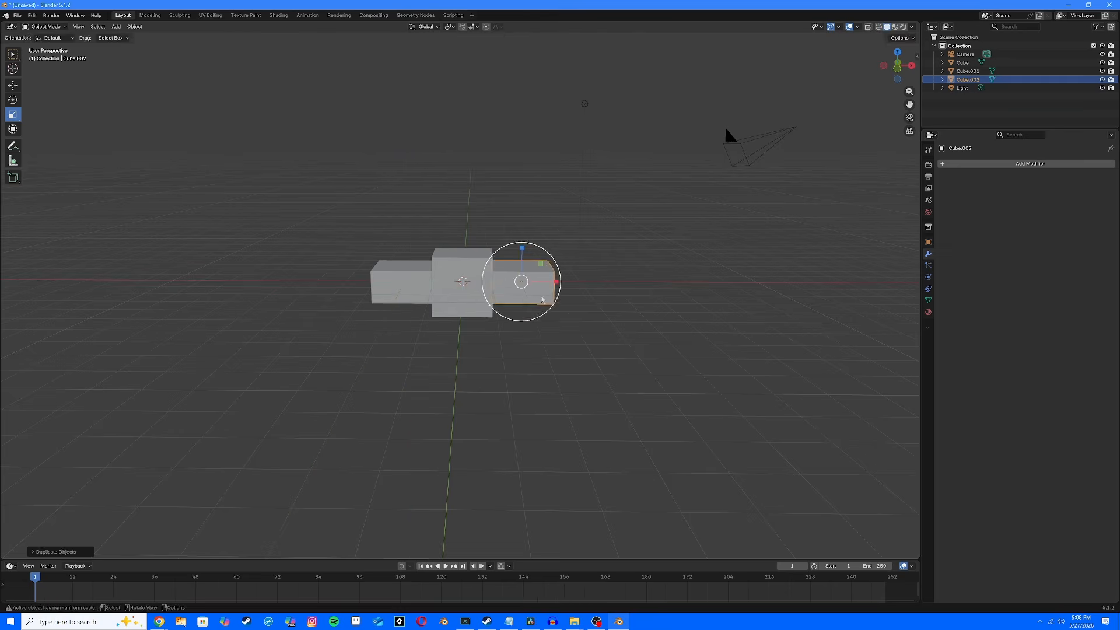
Step: Duplicate the central body cube upward along Z and scale the copy slightly larger to form the head
left_click(485, 292)
key("shift+d")
key("z")
left_click(487, 233)
left_click_drag(494, 245, 503, 253)
Step: Duplicate the central body cube downward along Z to start the first leg
left_click(479, 297)
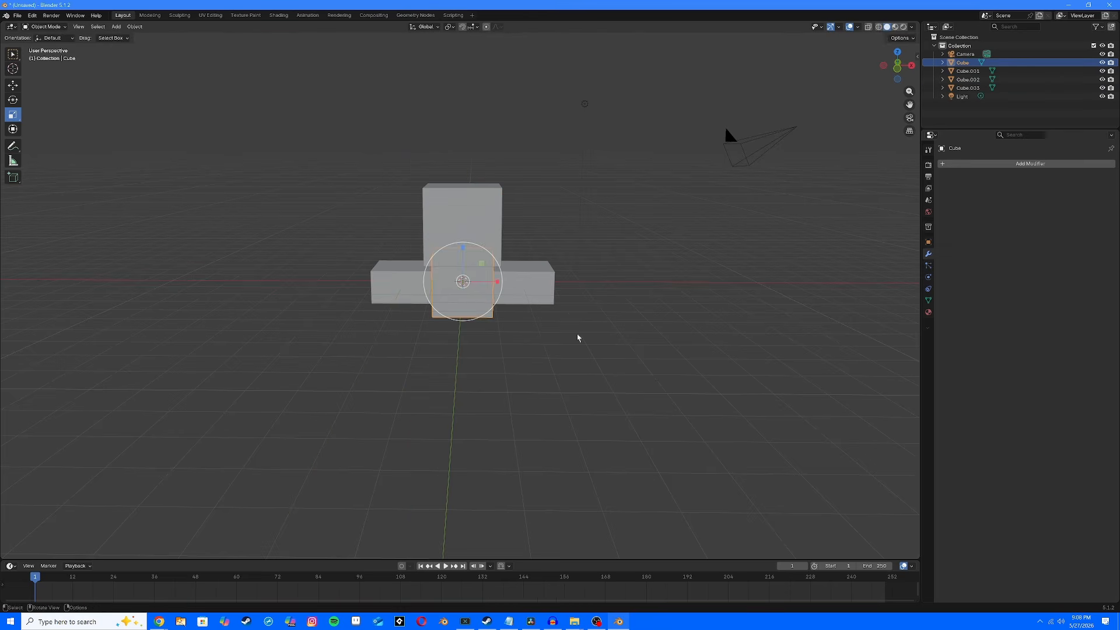
left_click(577, 336)
left_click(517, 302)
left_click(476, 310)
key("shift+d")
key("z")
left_click(480, 366)
Step: Scale down the lower block and duplicate it along X to make a pair of legs
left_click_drag(482, 332, 471, 335)
key("shift+d")
key("x")
left_click(548, 357)
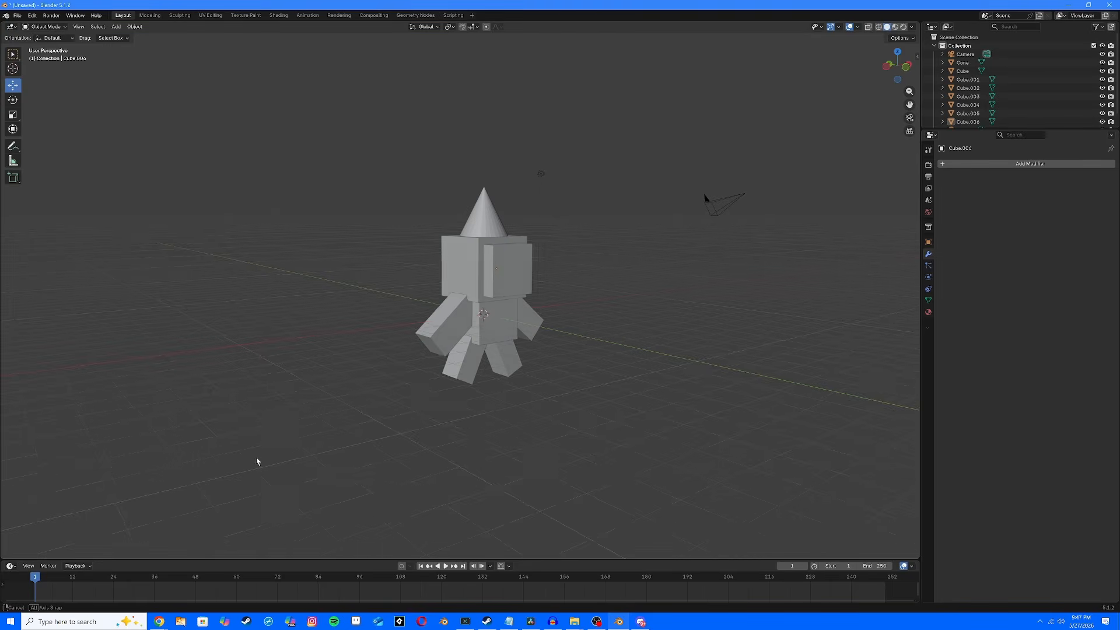
Step: Save the finished character as Untitled.blend in the Documents folder, overwriting the existing file
middle_click_drag(257, 460, 205, 465)
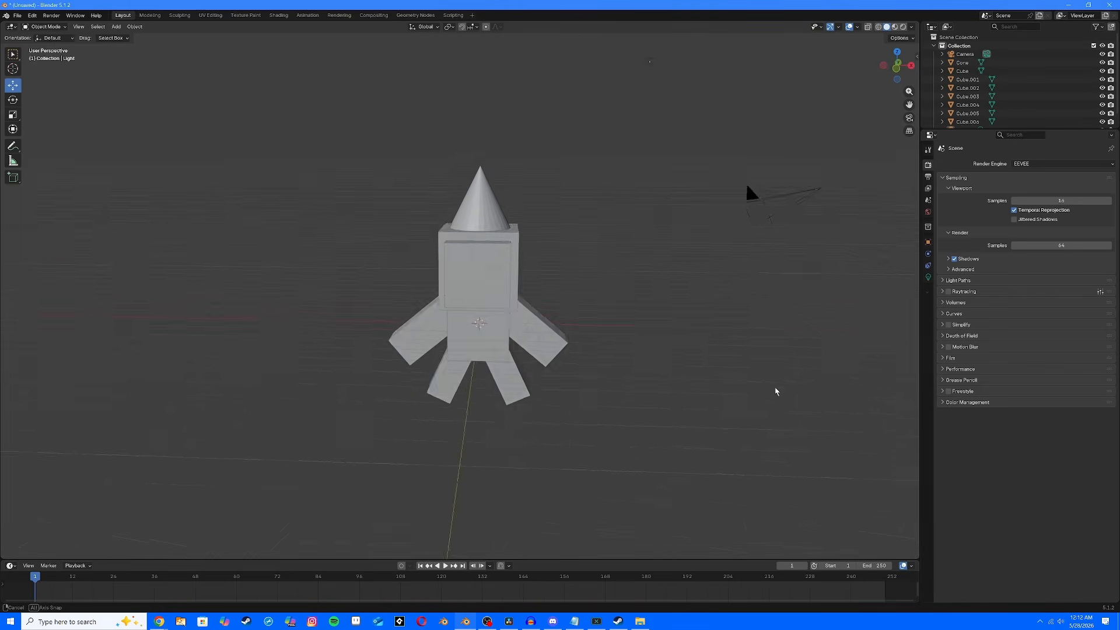
mouse_move(775, 389)
middle_mouse_down()
mouse_move(753, 387)
mouse_move(807, 388)
mouse_move(768, 382)
middle_mouse_up()
left_click(17, 15)
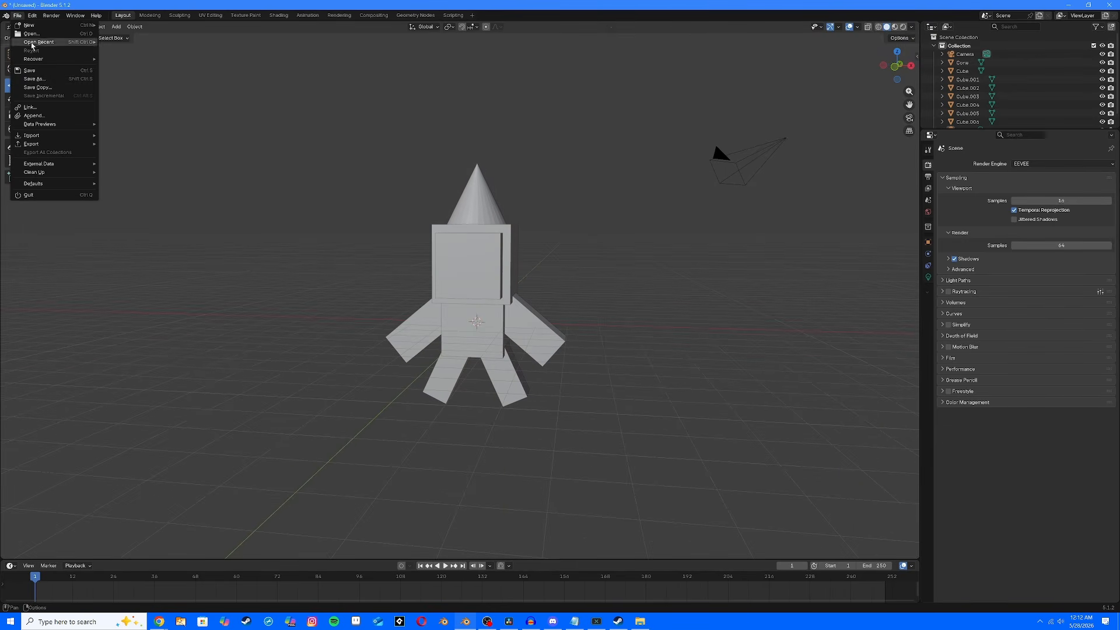
left_click(35, 79)
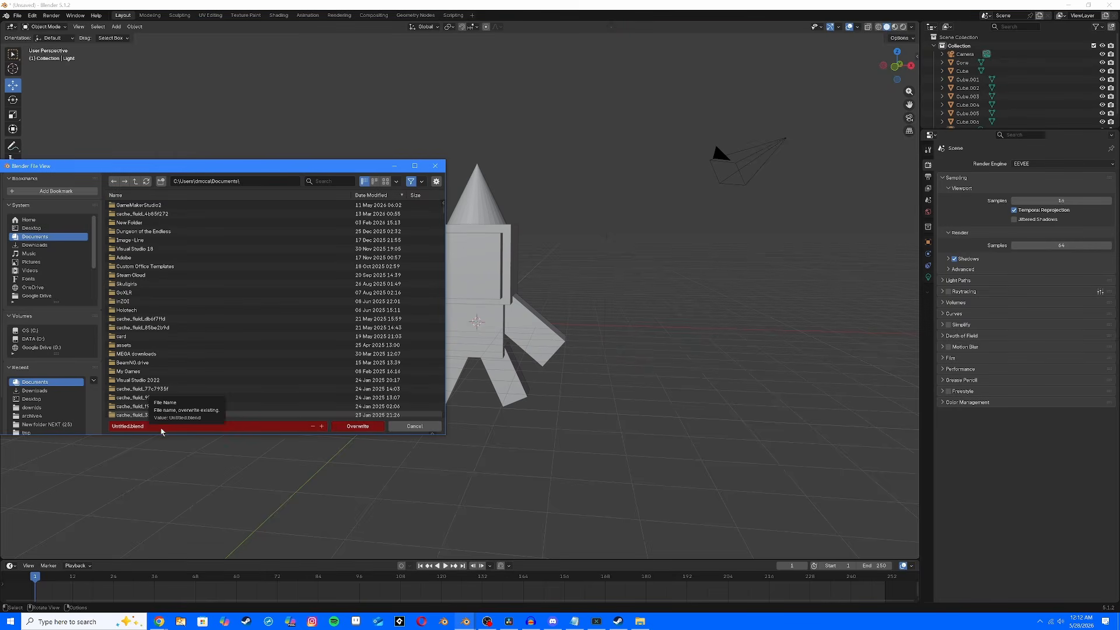
left_click(158, 426)
key("Return")
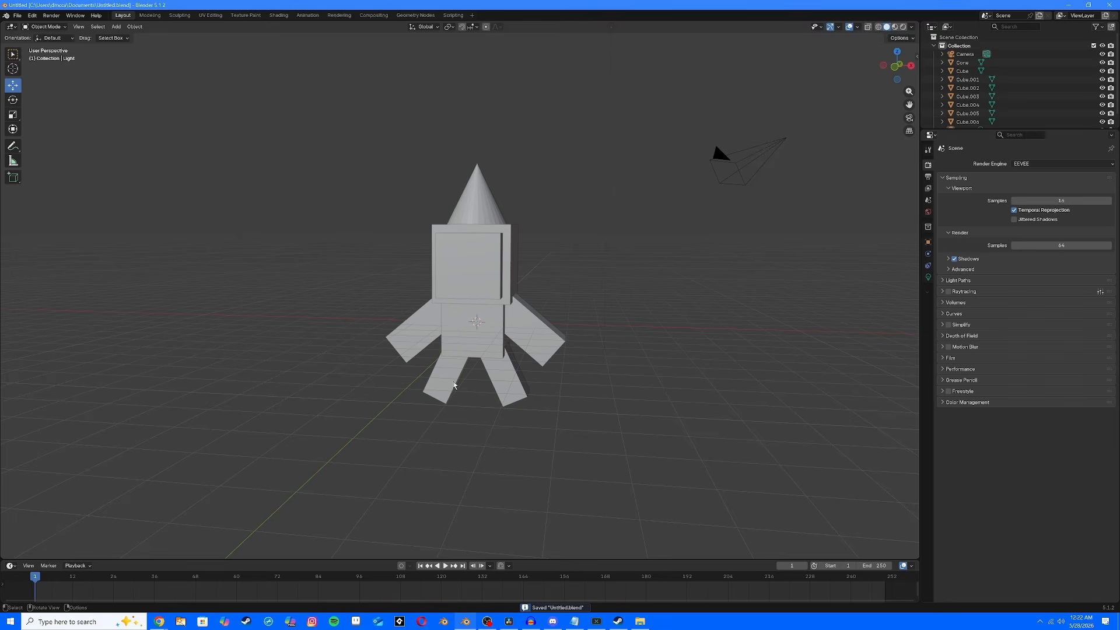
Step: Start a new file with the default scene
left_click(19, 16)
mouse_move(47, 26)
left_click(117, 27)
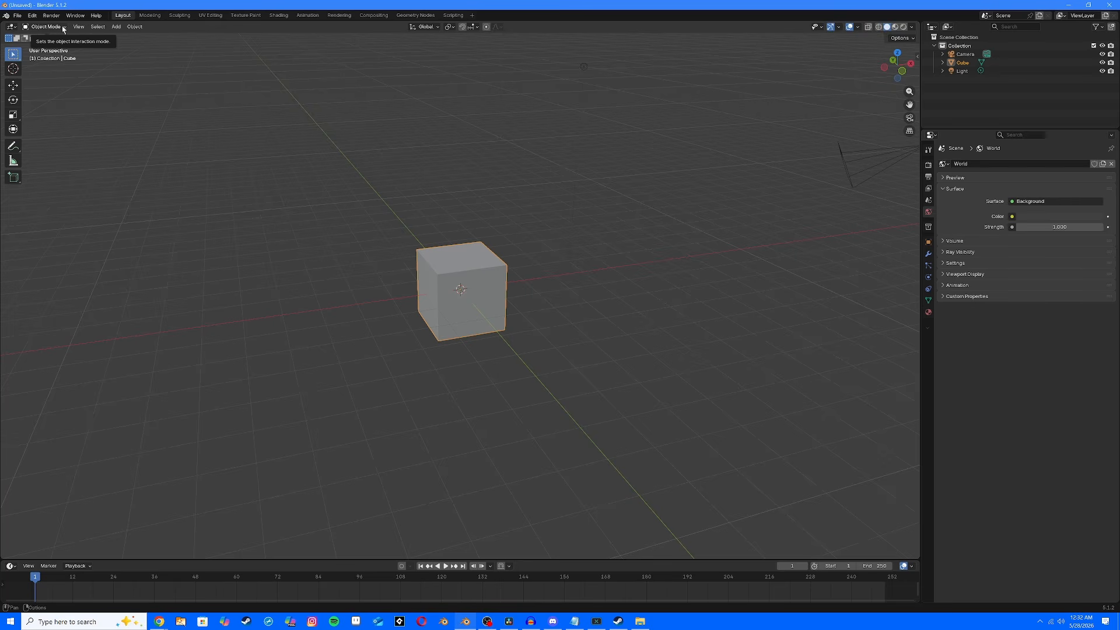
Step: Switch the default cube to Edit Mode and deselect all of its geometry
left_click(66, 29)
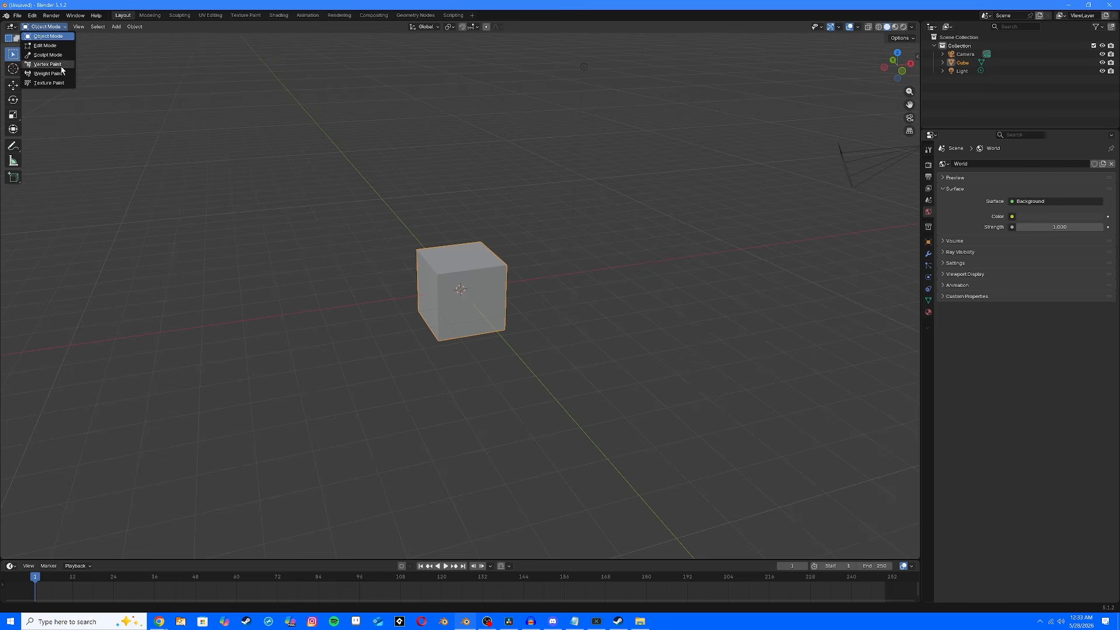
left_click(46, 46)
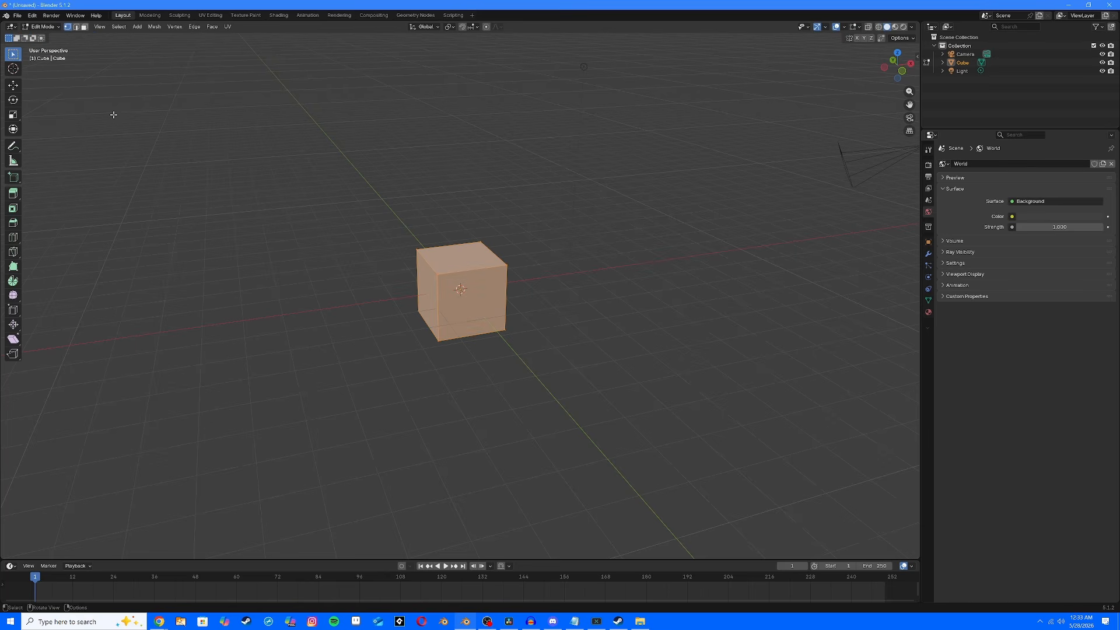
key("alt+a")
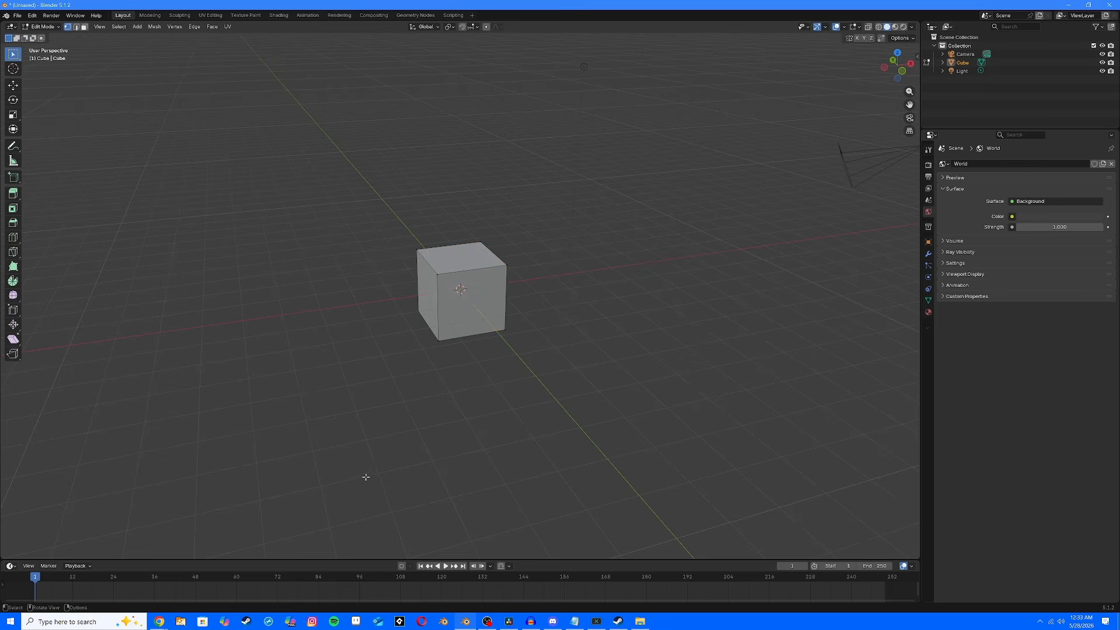
middle_click_drag(383, 478, 549, 426)
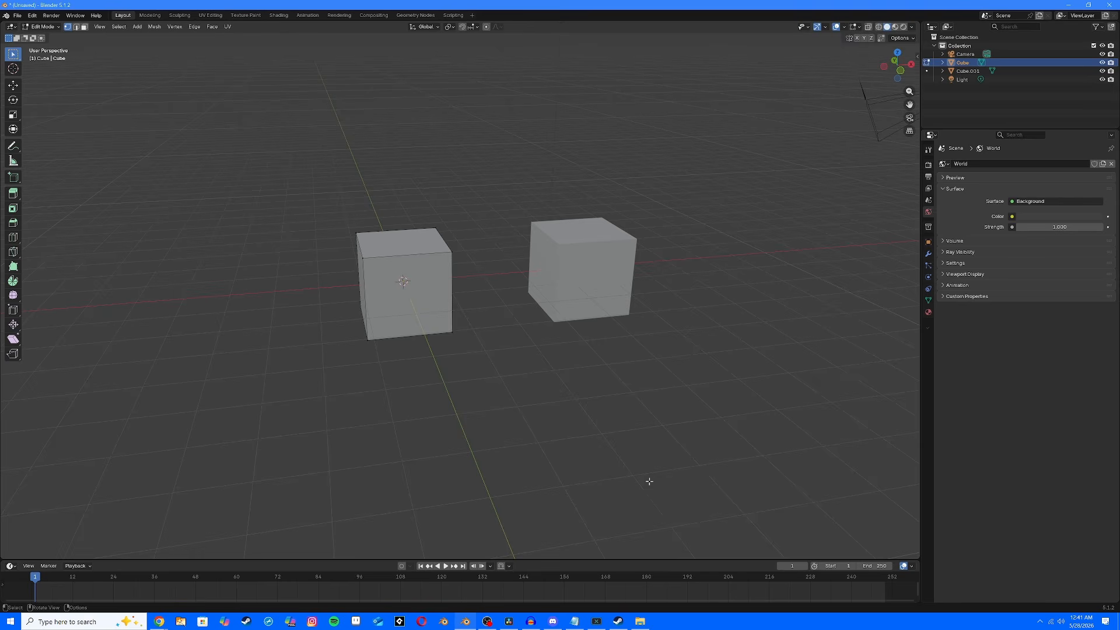
Step: Box-select the vertices of the cube at the world origin
middle_click_drag(649, 481, 672, 482)
mouse_move(658, 478)
middle_mouse_down()
mouse_move(675, 480)
mouse_move(655, 485)
mouse_move(665, 472)
mouse_move(659, 483)
middle_mouse_up()
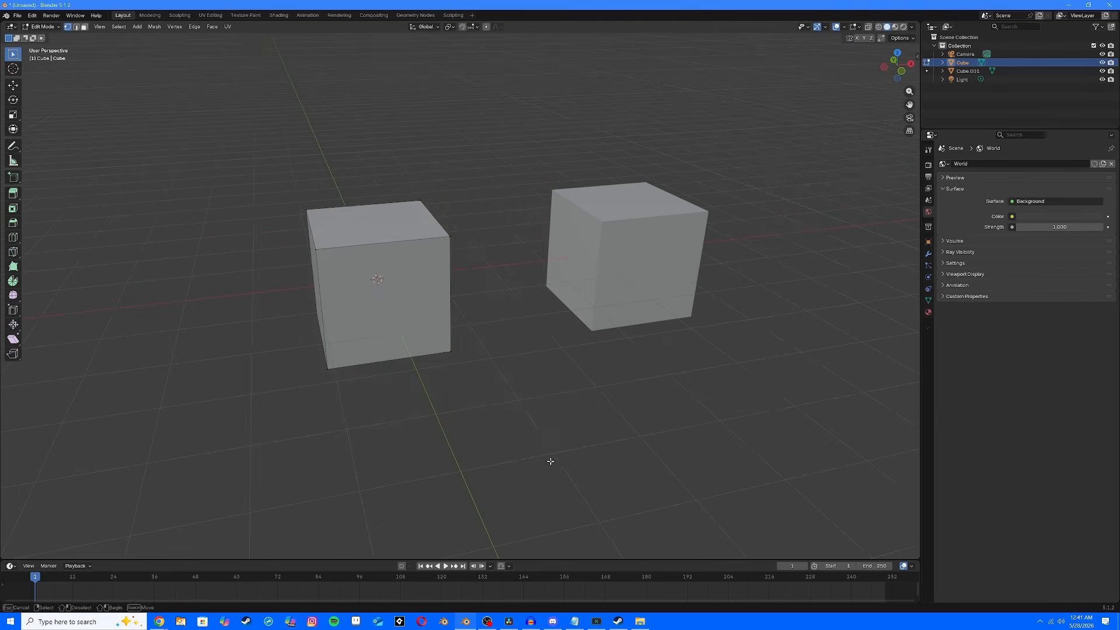
left_click_drag(550, 460, 236, 199)
middle_click_drag(435, 375, 583, 434)
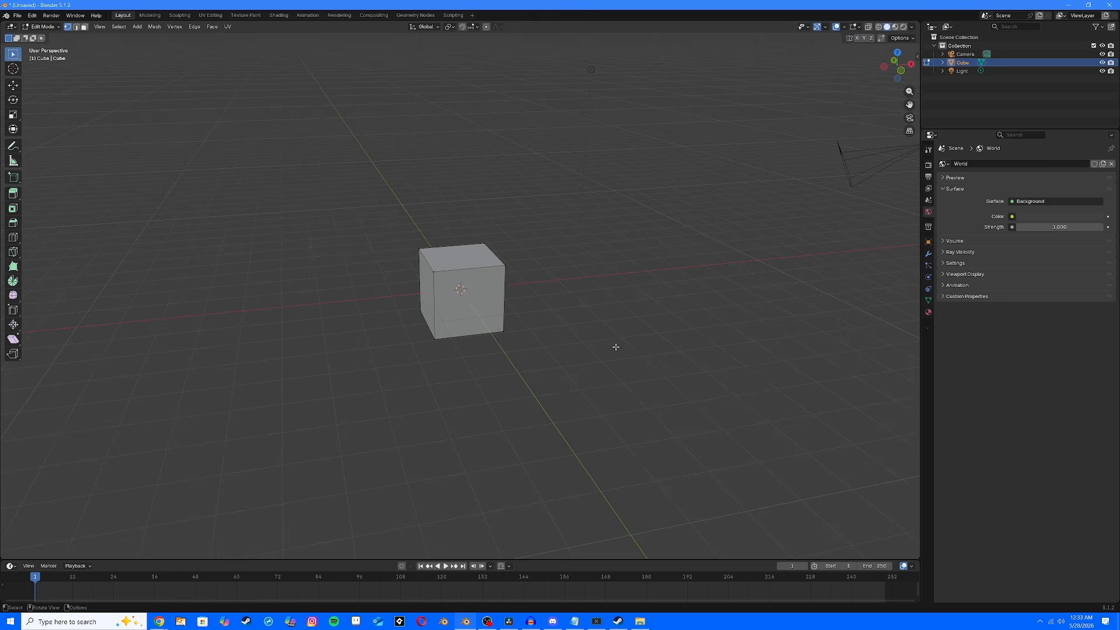
Step: Move the cube's top vertices, pulling one high above the cube and the front one far out along negative X
mouse_move(514, 402)
middle_mouse_down()
mouse_move(548, 405)
mouse_move(512, 411)
middle_mouse_up()
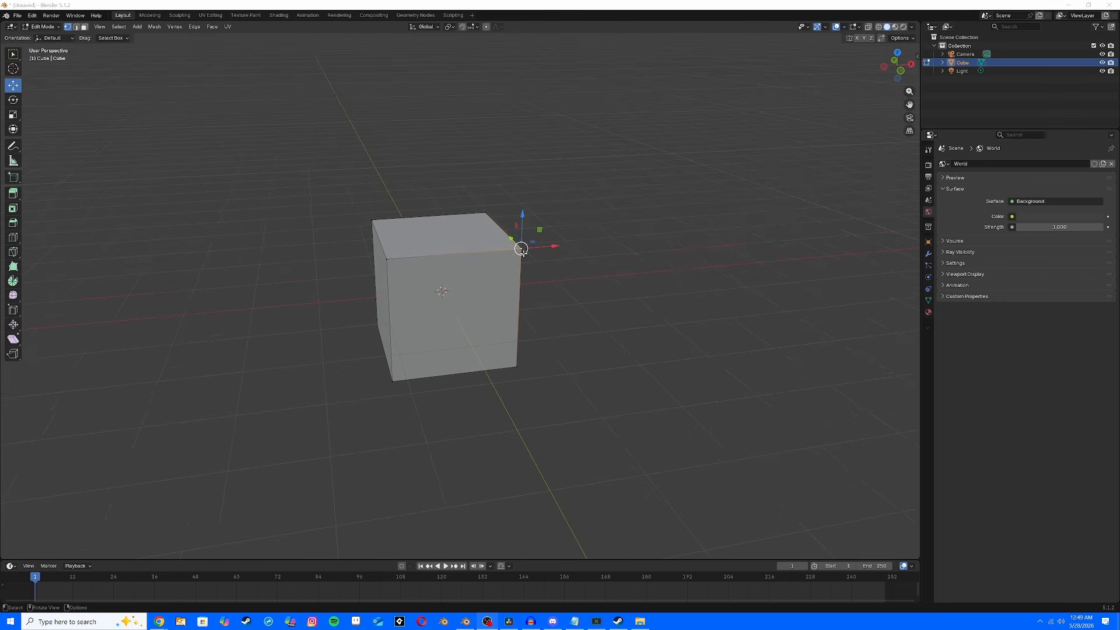
left_click_drag(528, 238, 459, 61)
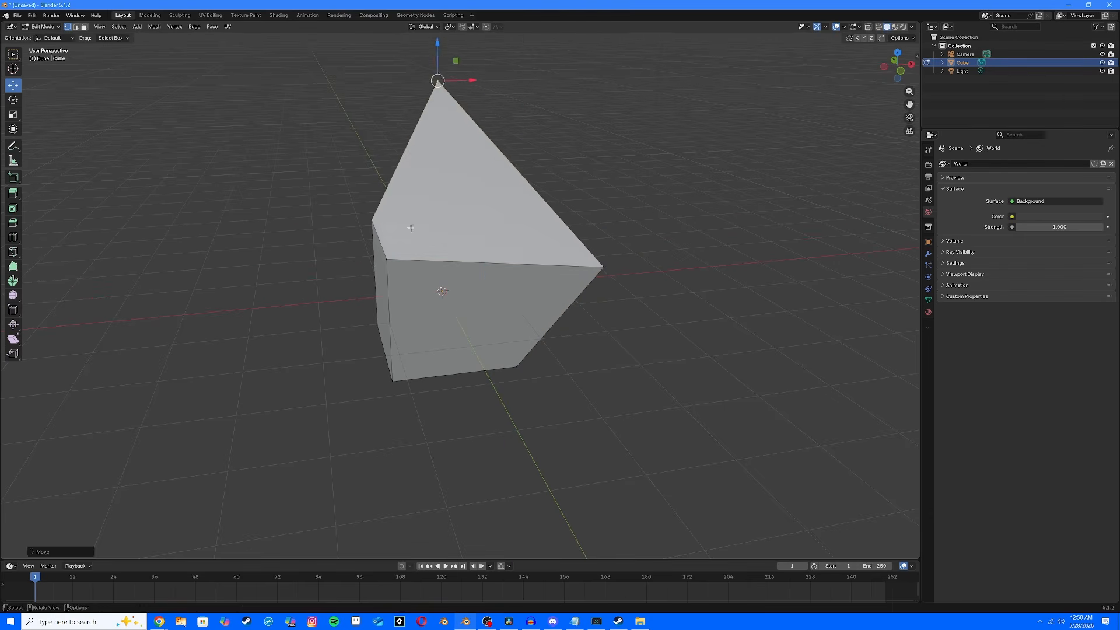
left_click(387, 259)
key("g")
left_click(265, 260)
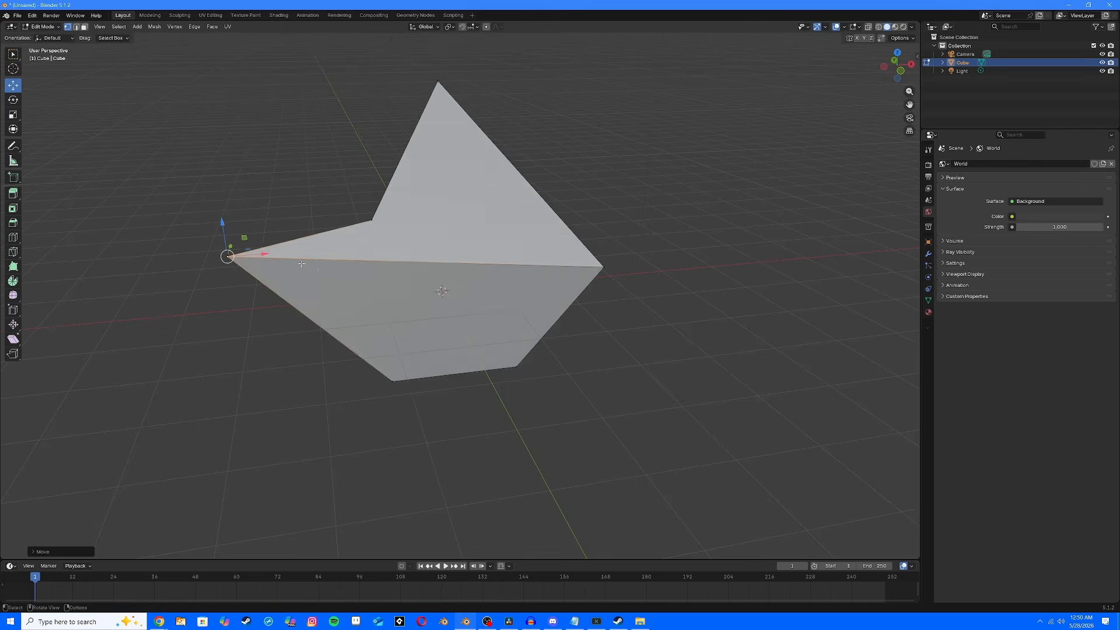
Step: Rotate a single top corner vertex of the cube about the Z axis with the Rotate tool
middle_click_drag(265, 259, 397, 270)
left_click_drag(571, 242, 577, 241)
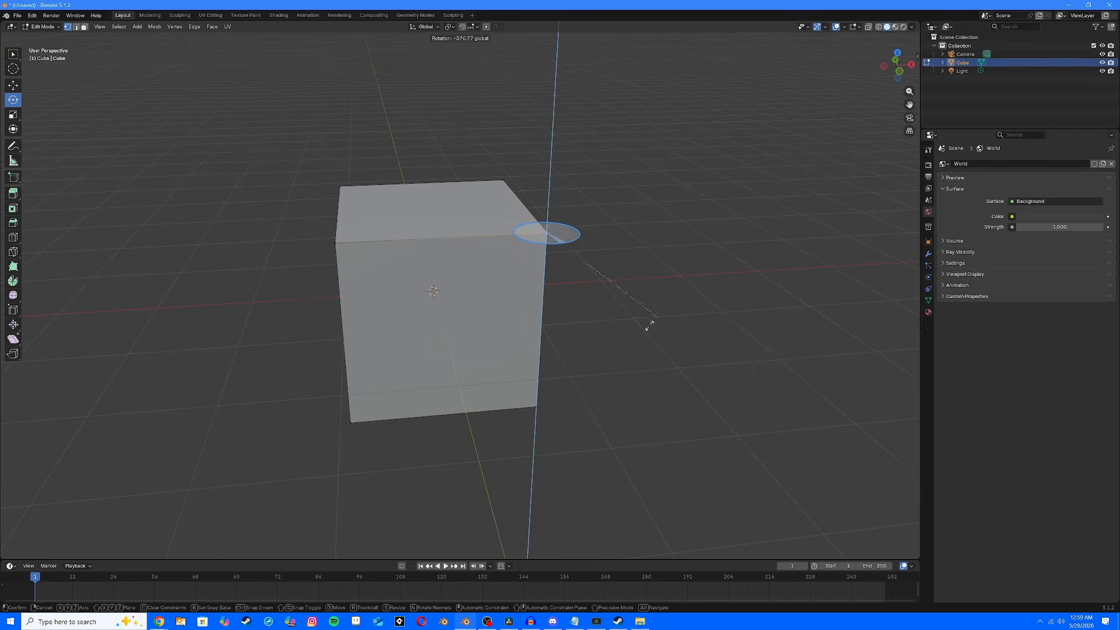
left_click_drag(649, 325, 567, 243)
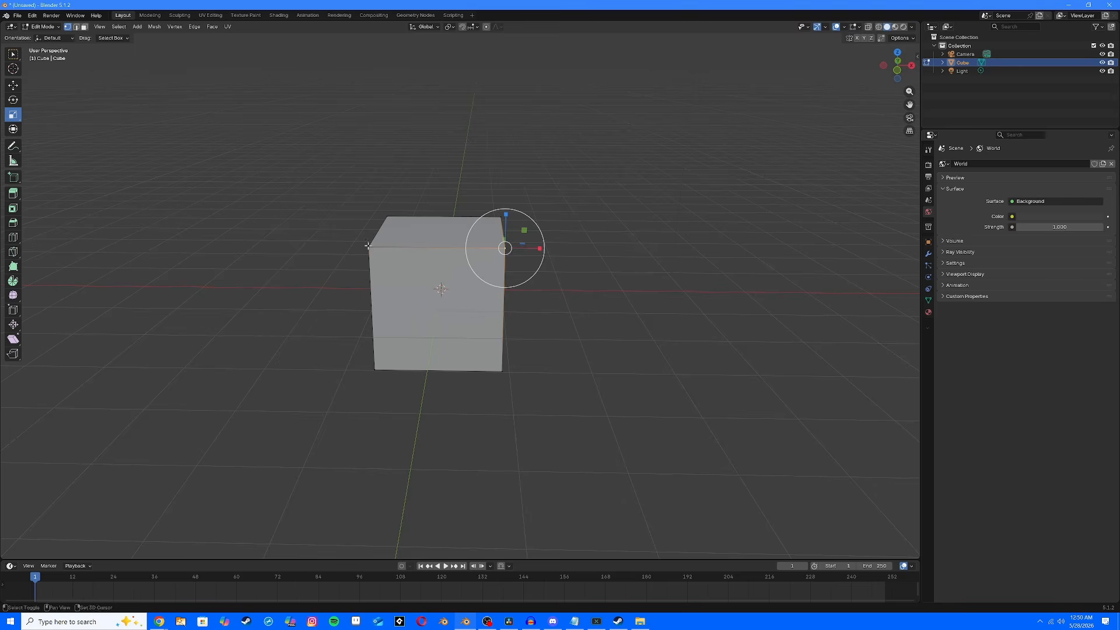
Step: Scale the two vertices of the cube's top front edge together, then undo the scaling
key("a")
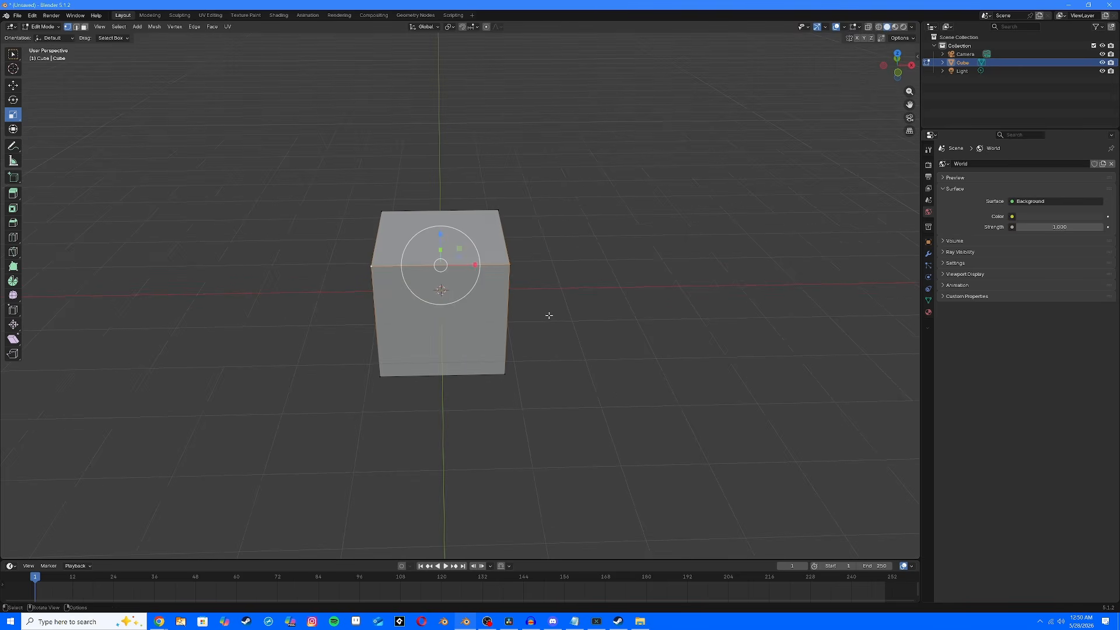
mouse_move(464, 297)
left_mouse_down()
mouse_move(519, 332)
mouse_move(485, 300)
left_mouse_up()
middle_click_drag(486, 300, 566, 285)
key("ctrl+z")
left_click_drag(540, 269, 591, 311)
key("ctrl+z")
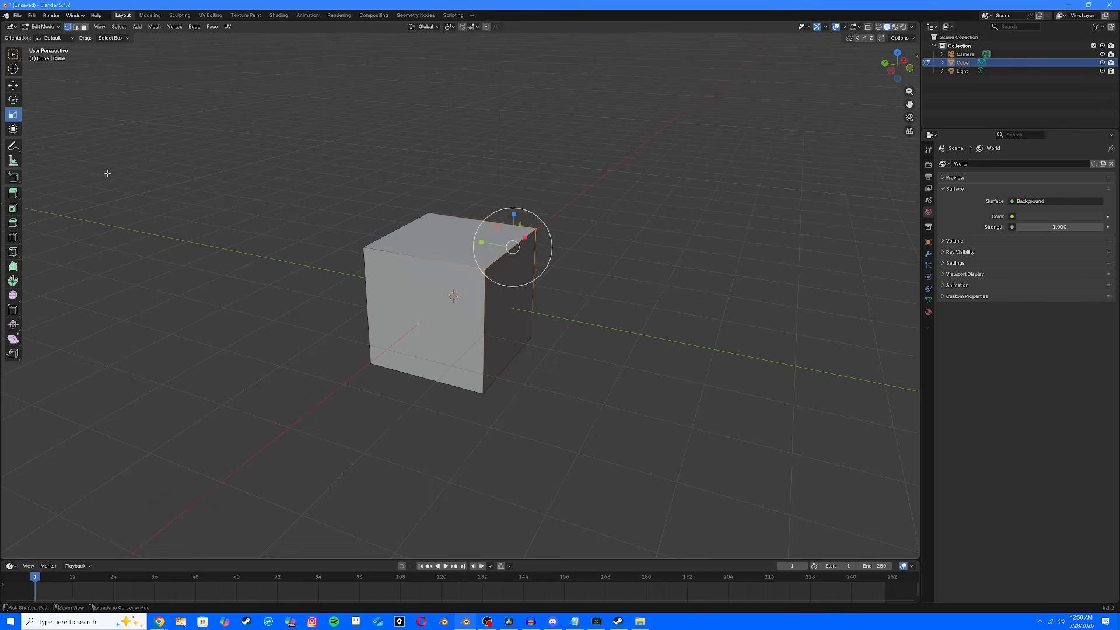
key("ctrl+z")
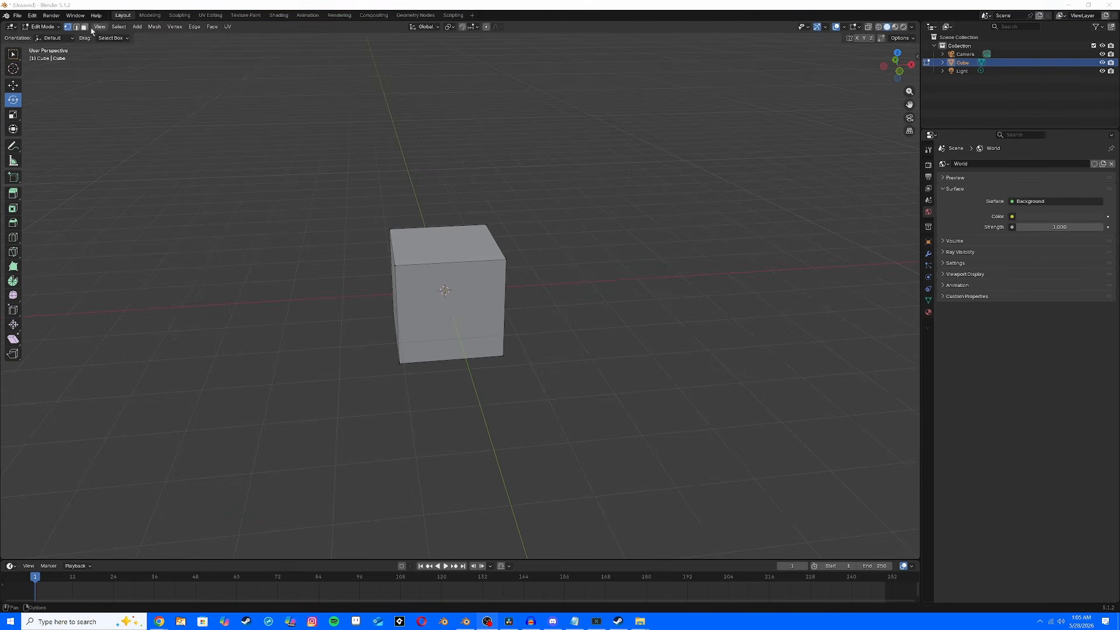
Step: Switch to edge selection, select the cube's top front edge and activate the Move tool
left_click(76, 27)
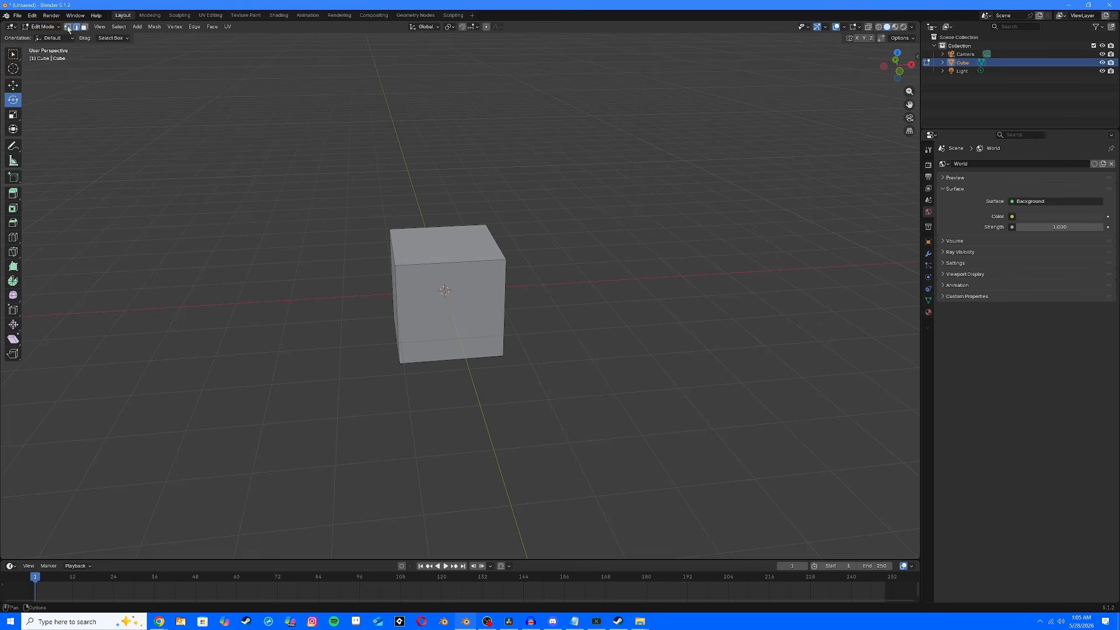
left_click(443, 260)
left_click(19, 88)
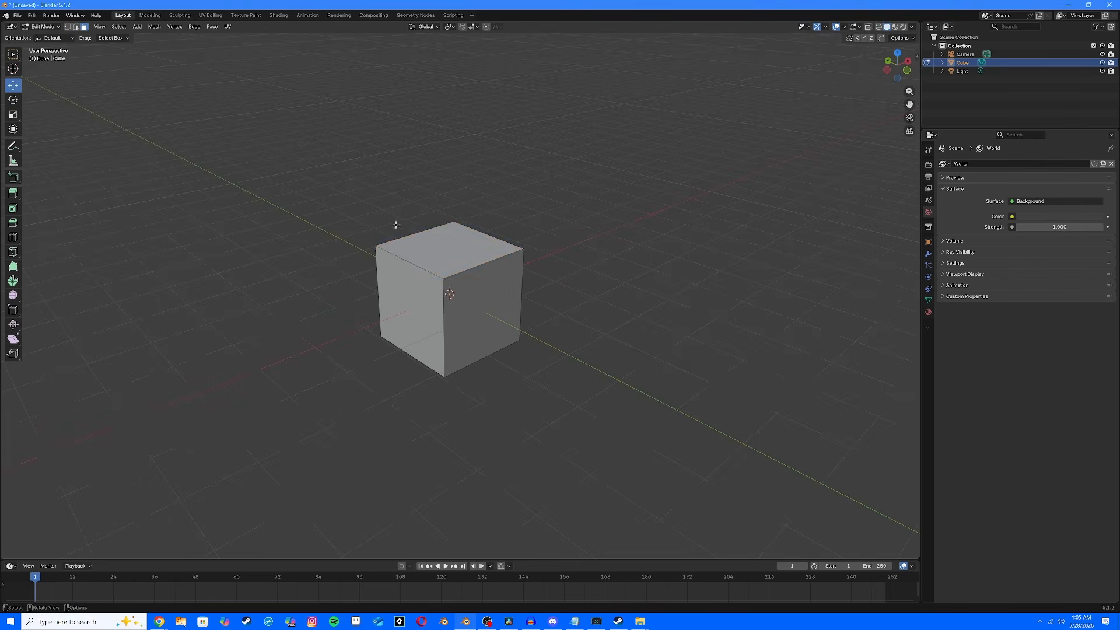
Step: Select the cube's top face in face selection mode and move it sideways
left_click(431, 243)
middle_click_drag(455, 237, 429, 239)
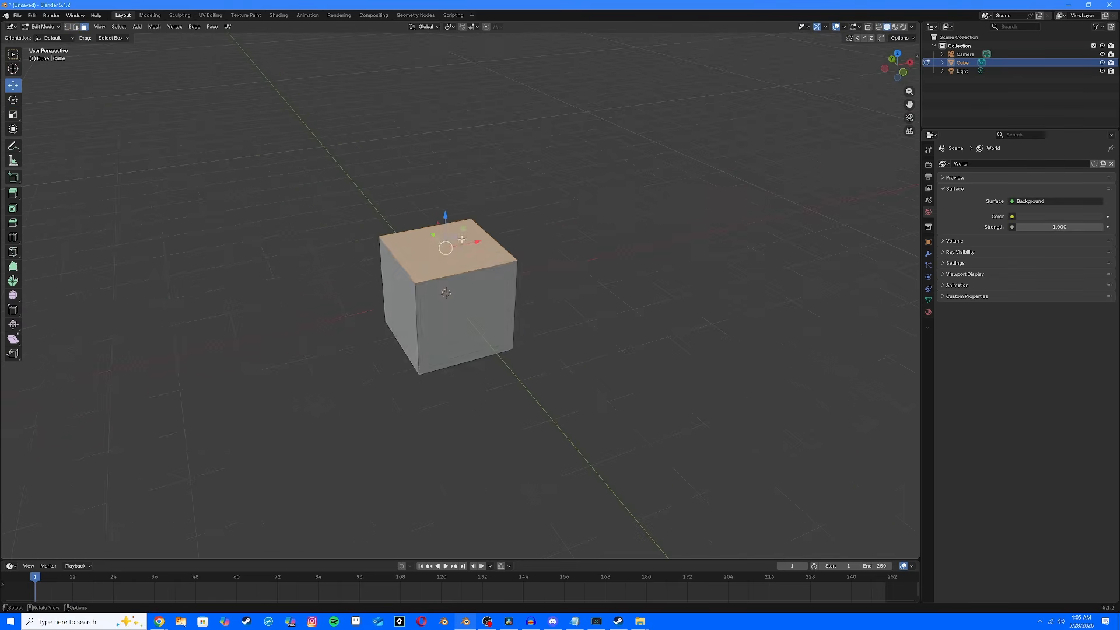
left_click_drag(459, 236, 370, 257)
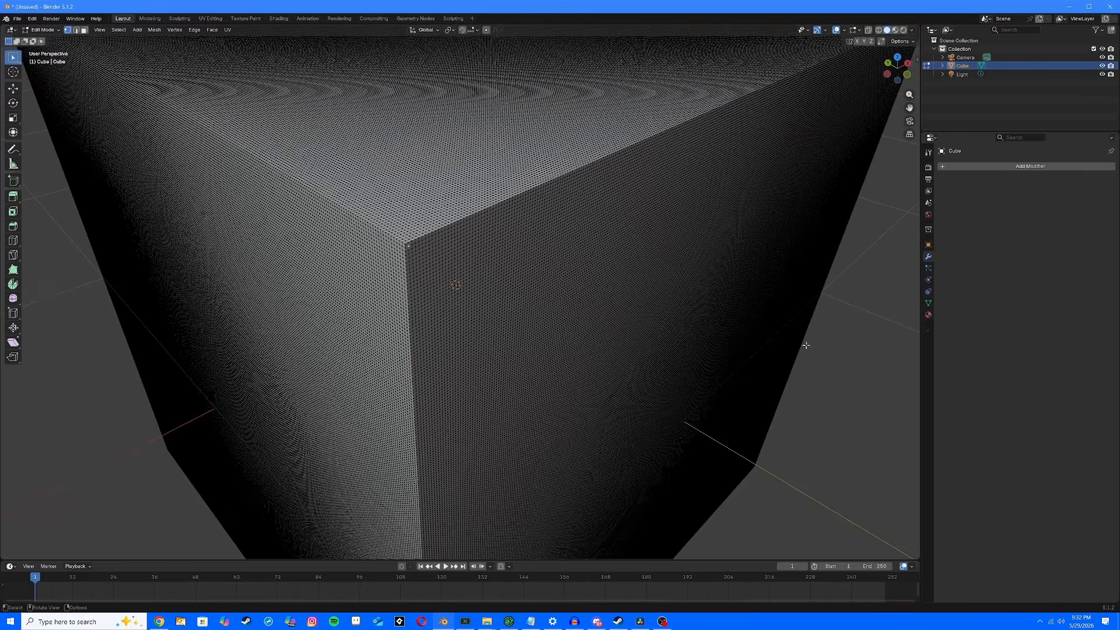
middle_click_drag(848, 362, 807, 327)
scroll(845, 351, "down", 4)
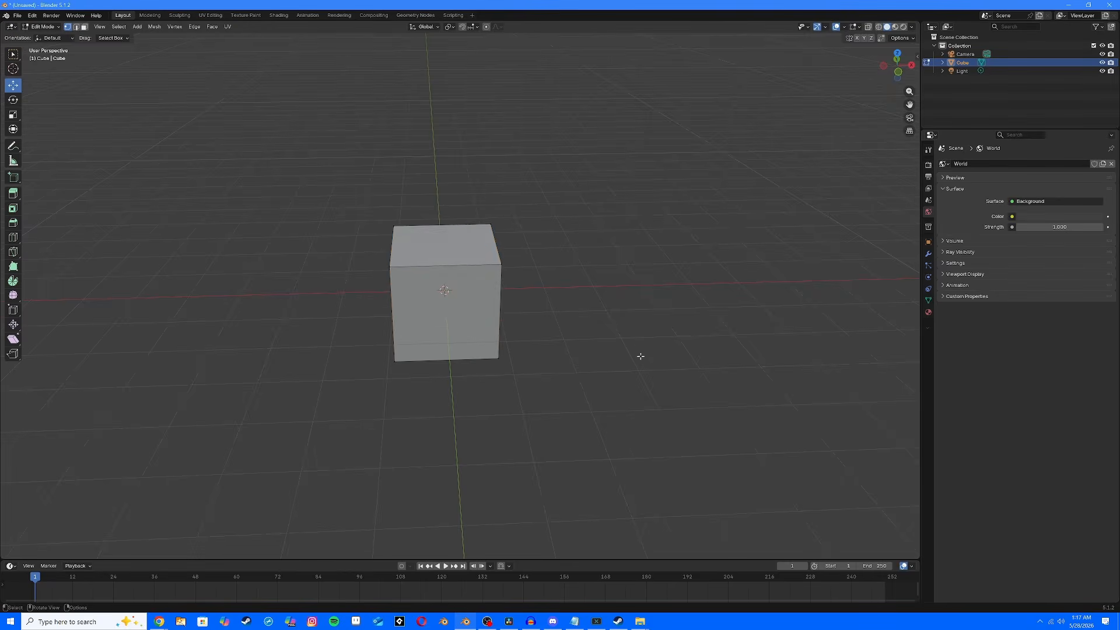
Step: Select the cube's top face and extrude it upward about 1.7 m
middle_click_drag(640, 352, 603, 324)
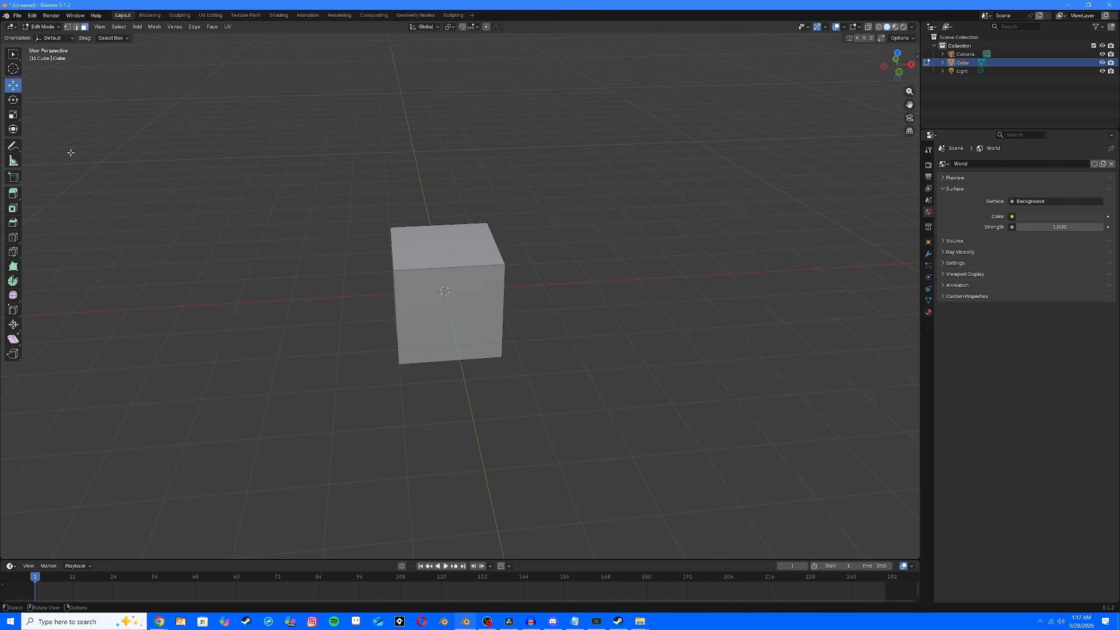
middle_click_drag(772, 430, 769, 426)
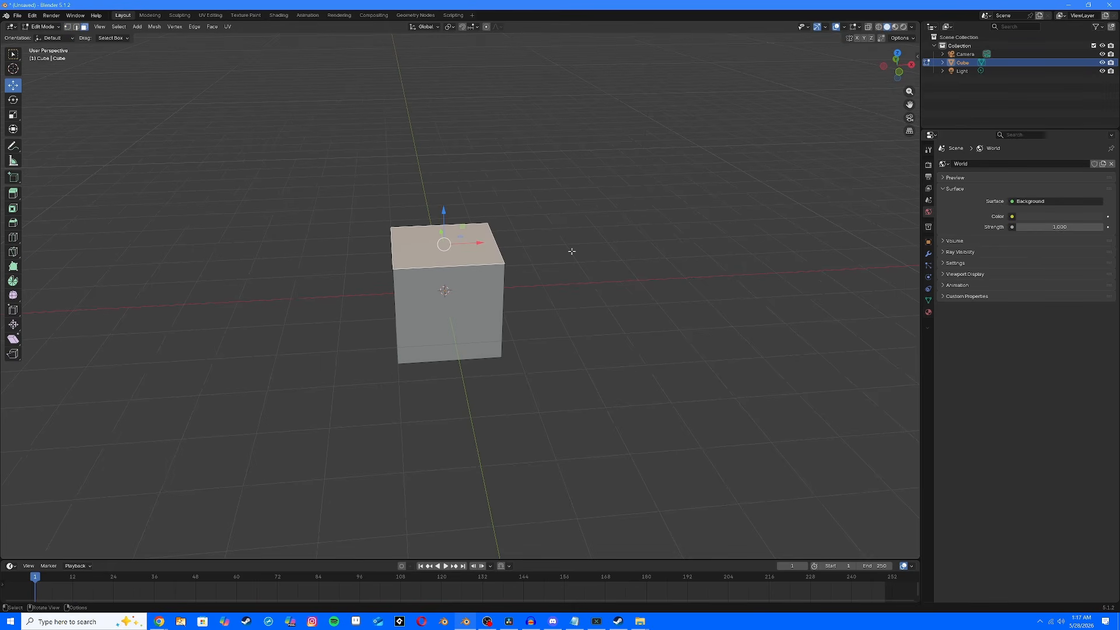
middle_click_drag(692, 367, 703, 368)
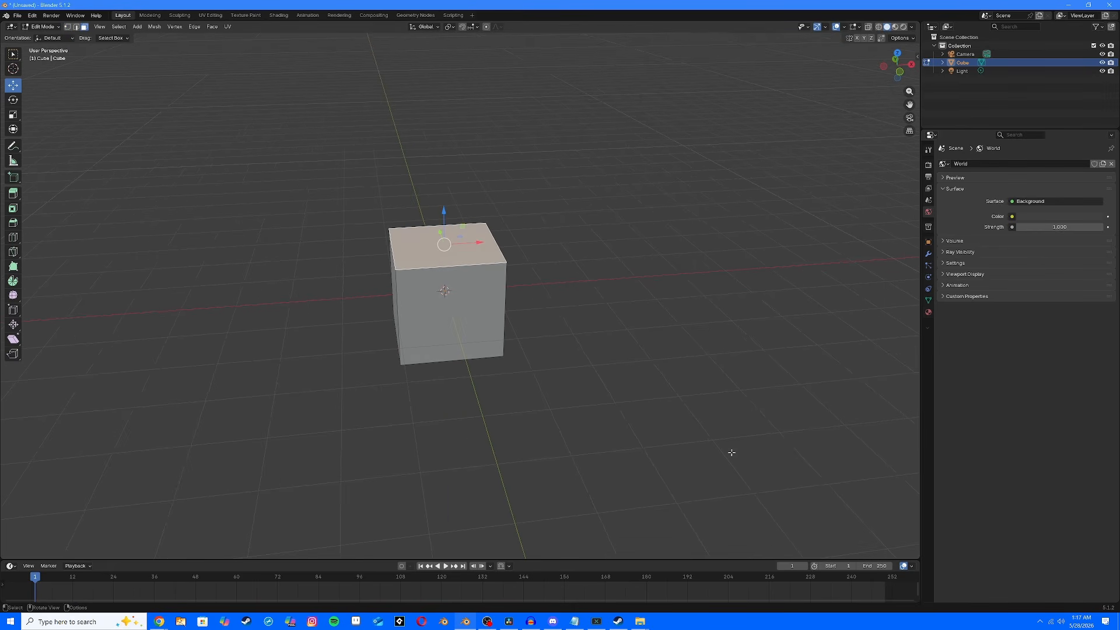
key("e")
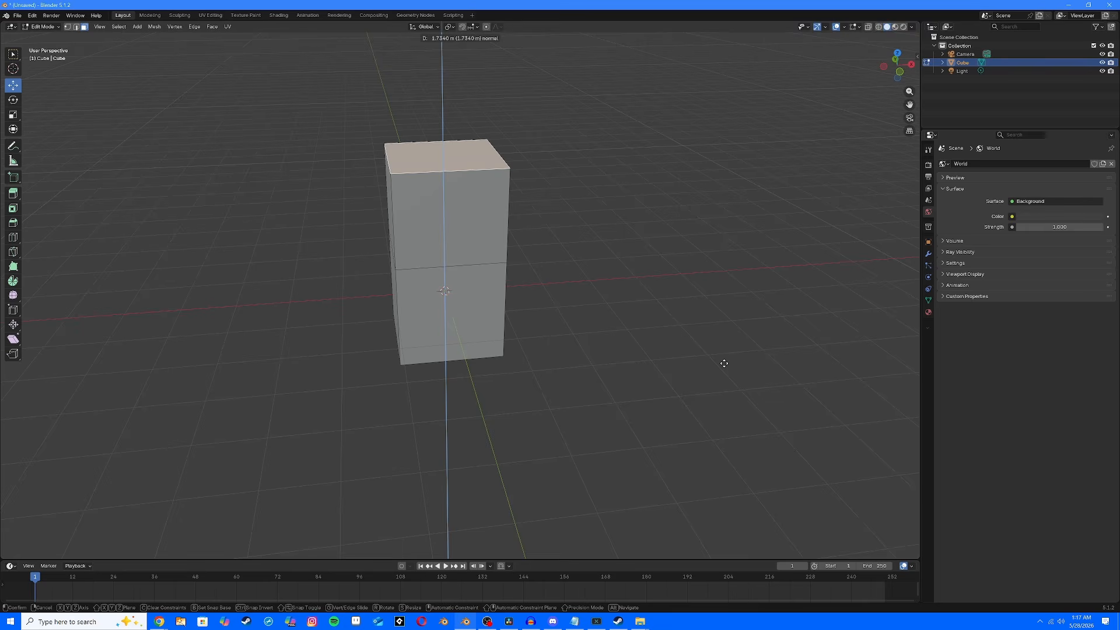
left_click(723, 358)
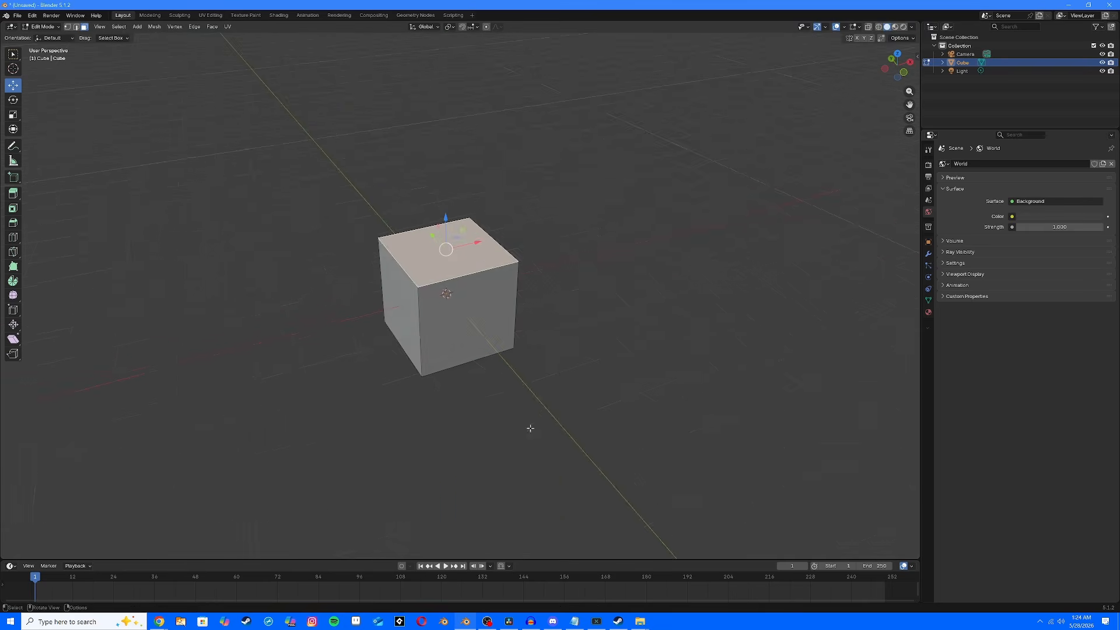
Step: Extrude the cube's top face freely and constrain its movement to the Z axis
key("g")
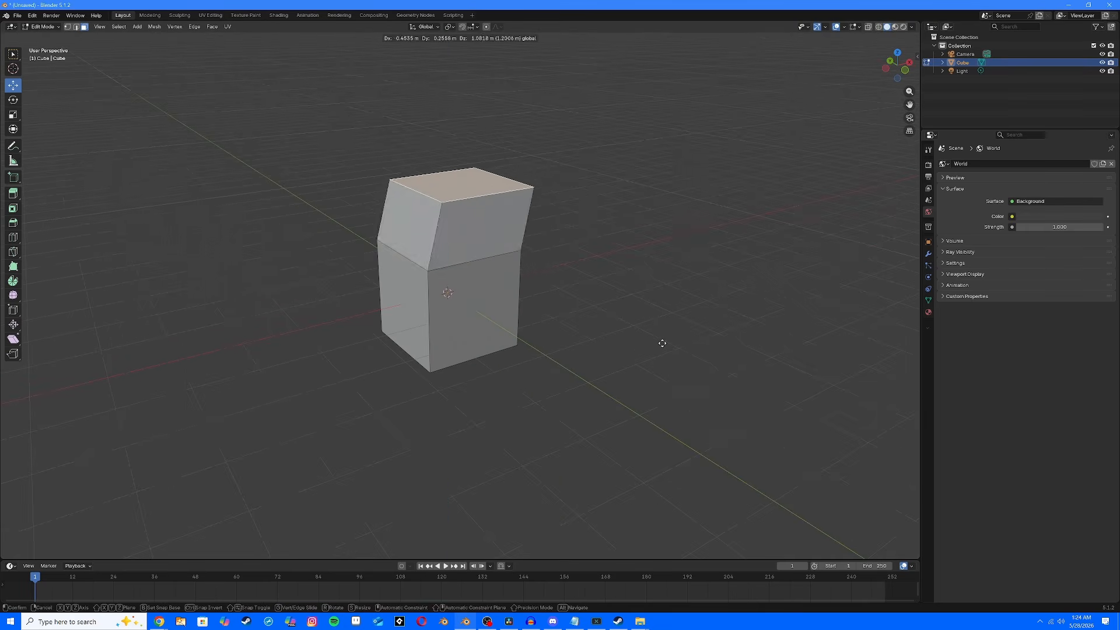
key("z")
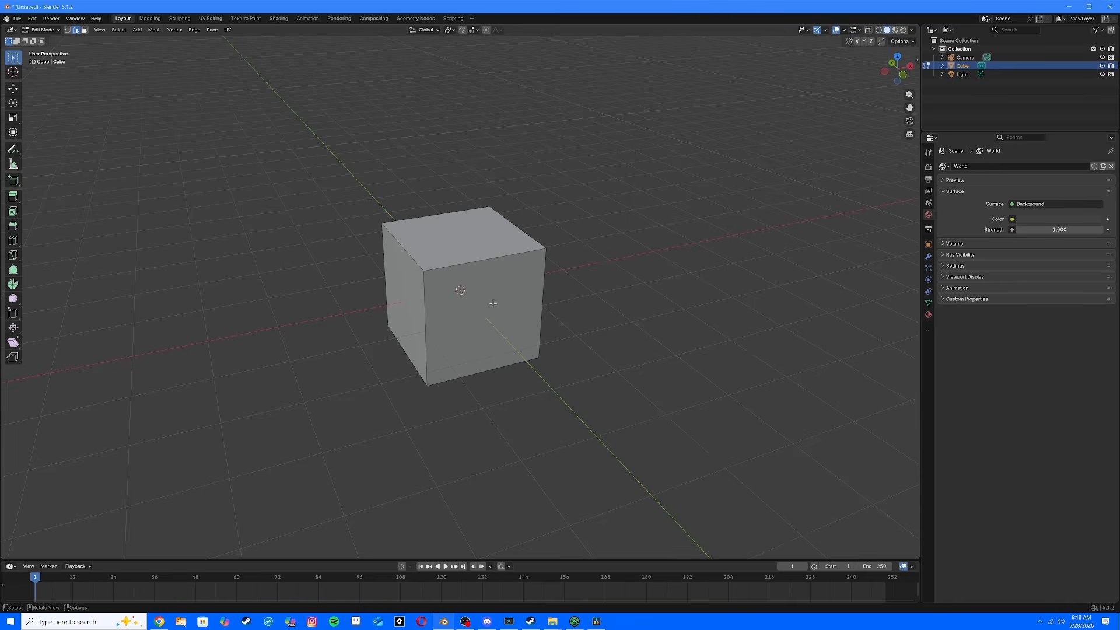
Step: Bevel the cube's top front edge with a wide chamfer, then undo the bevel
left_click(477, 259)
key("ctrl+b")
left_click(235, 285)
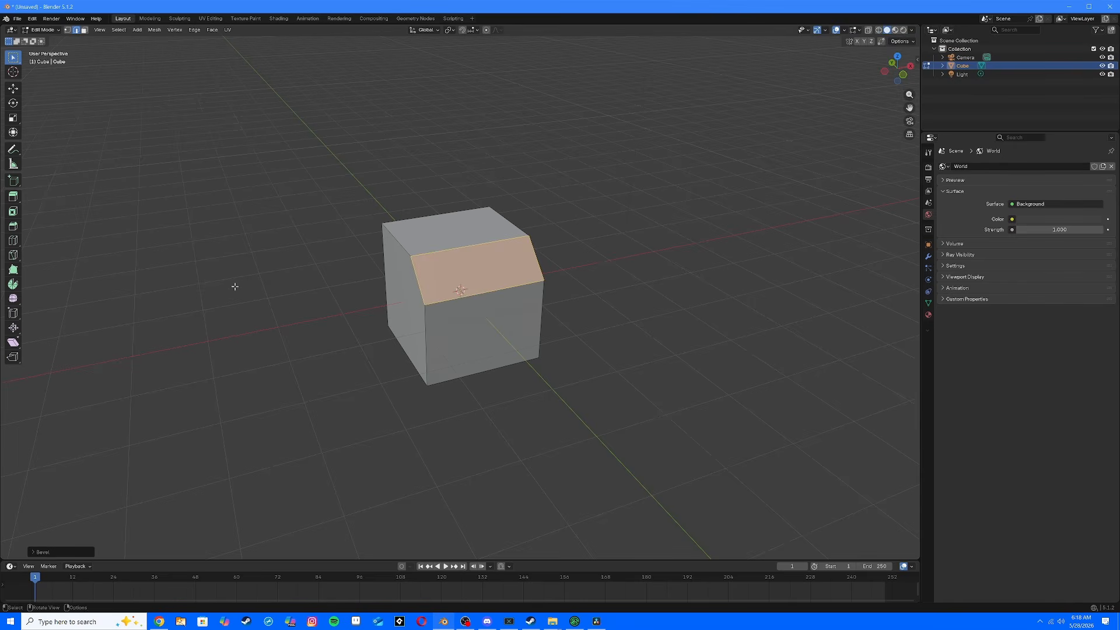
key("ctrl+z")
Step: Bevel the same top front edge again with a single segment and undo it
right_click(323, 310)
left_click(309, 325)
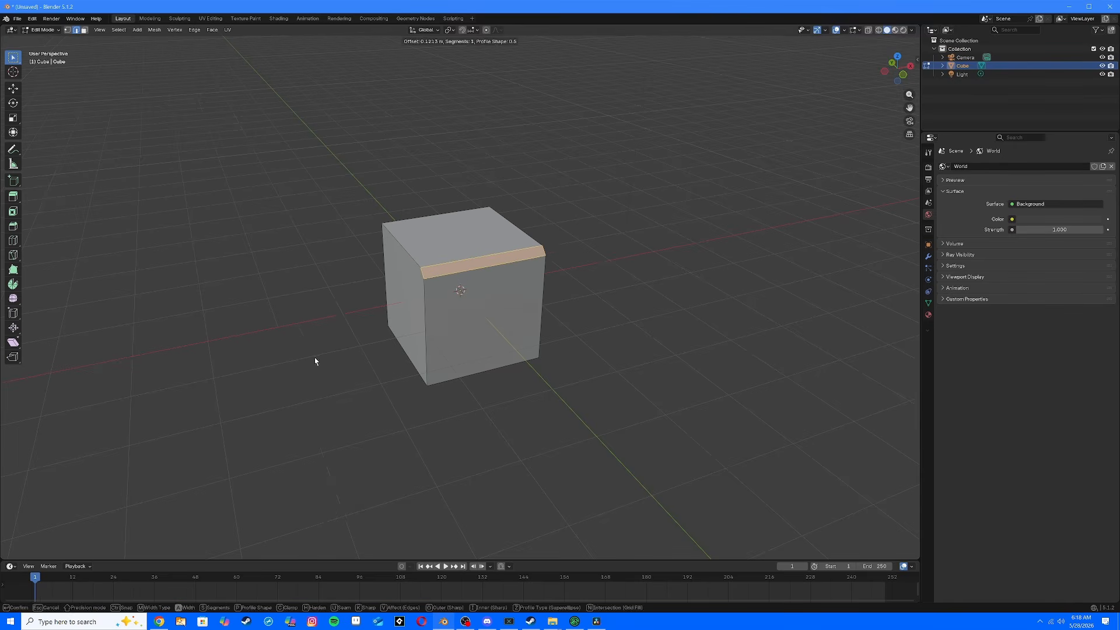
left_click(291, 358)
key("ctrl+z")
right_click(644, 268)
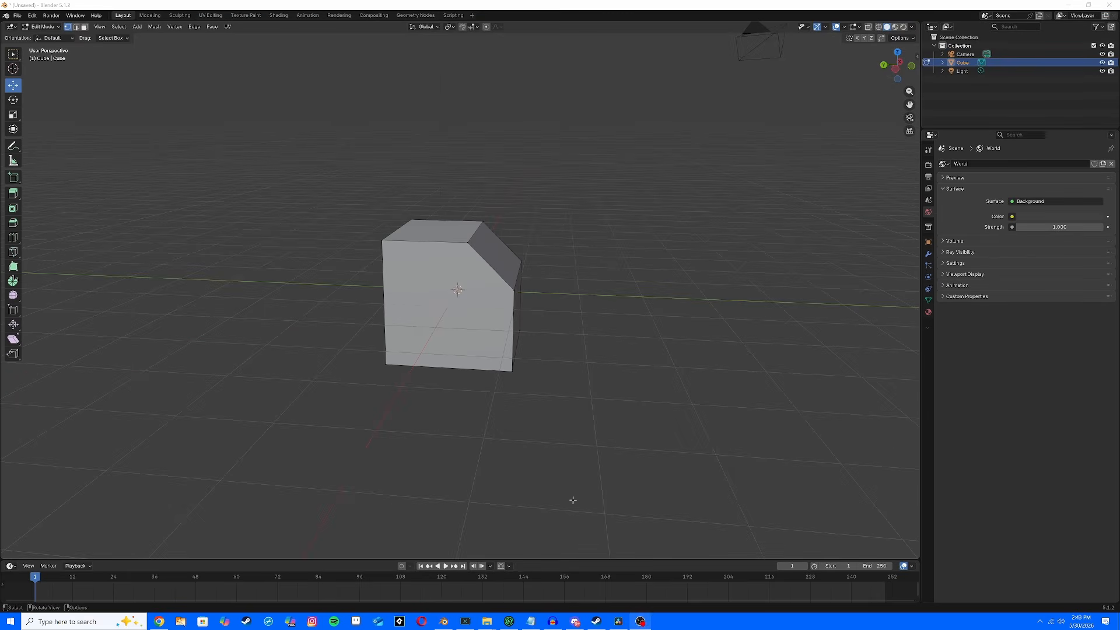
Step: Bevel all four edges around the cube's top face
left_click(576, 500)
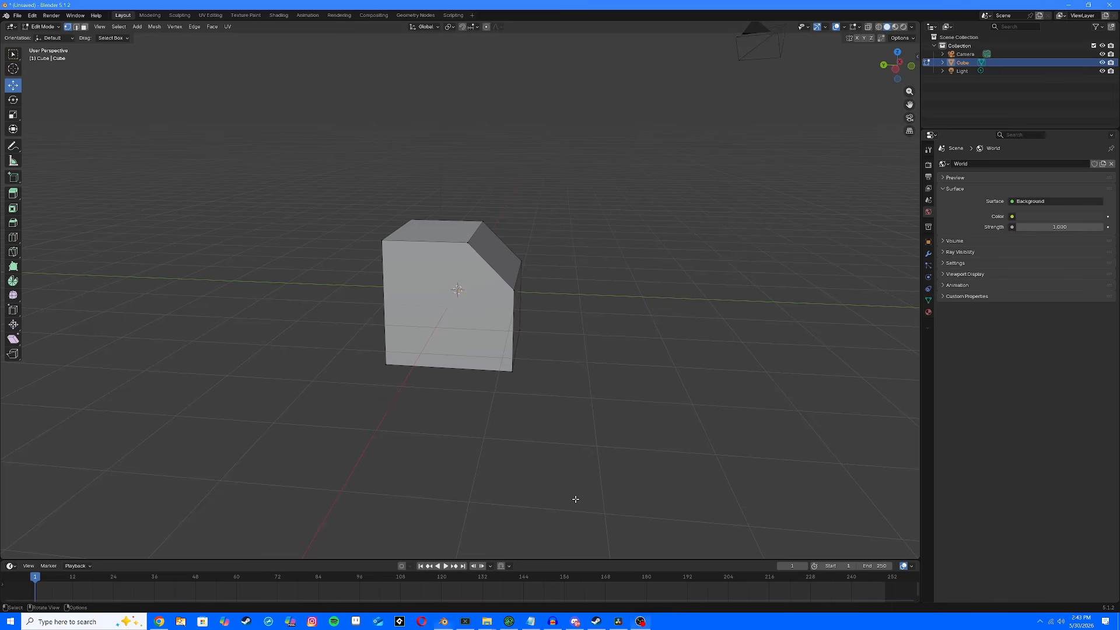
middle_click_drag(576, 498, 575, 498)
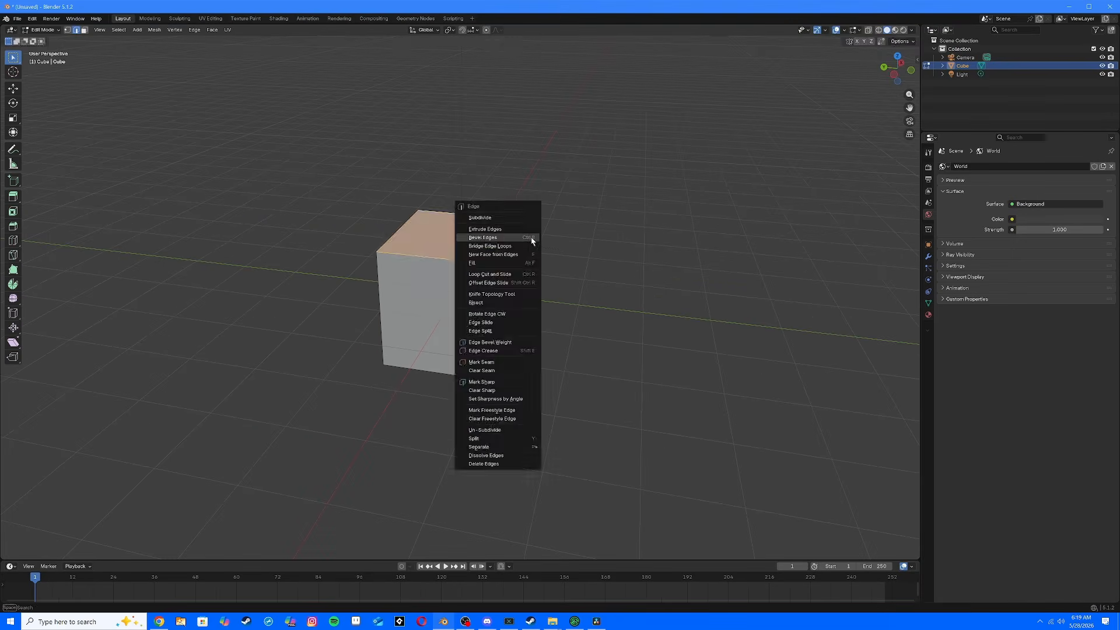
left_click(495, 256)
left_click(546, 244)
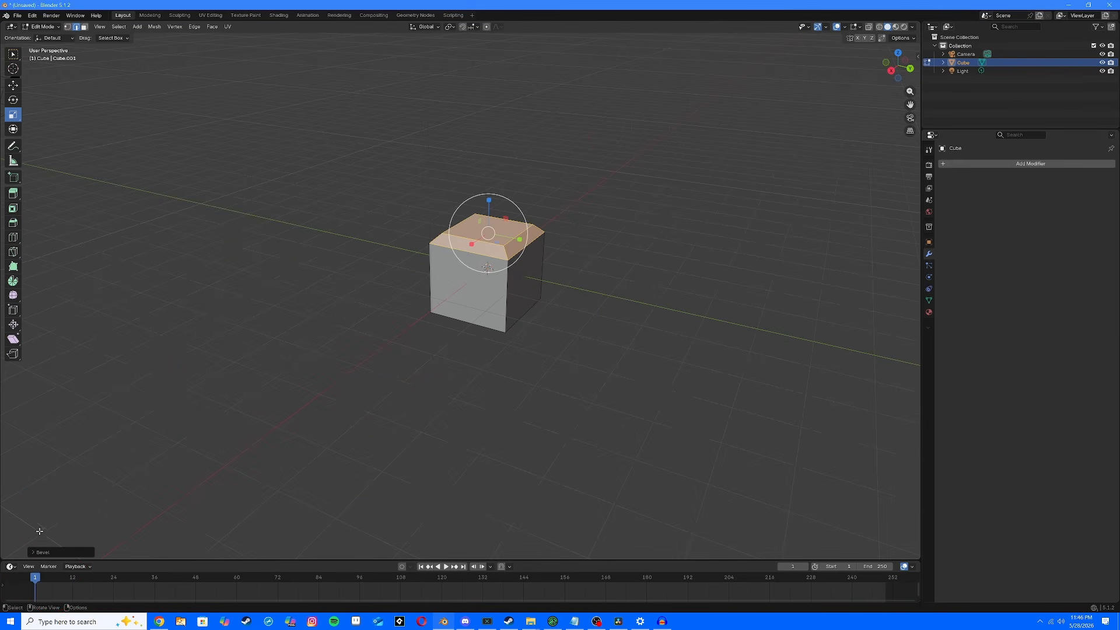
Step: Set the top-face bevel to 4 segments and raise its profile shape
left_click(33, 553)
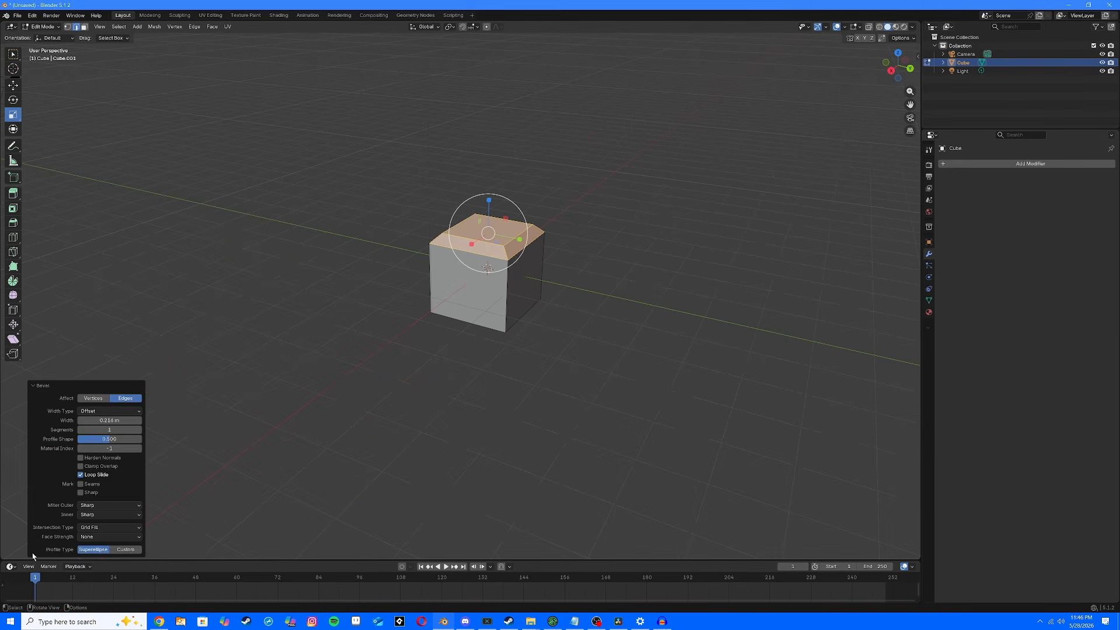
left_click(139, 430)
left_click(140, 430)
left_click(139, 430)
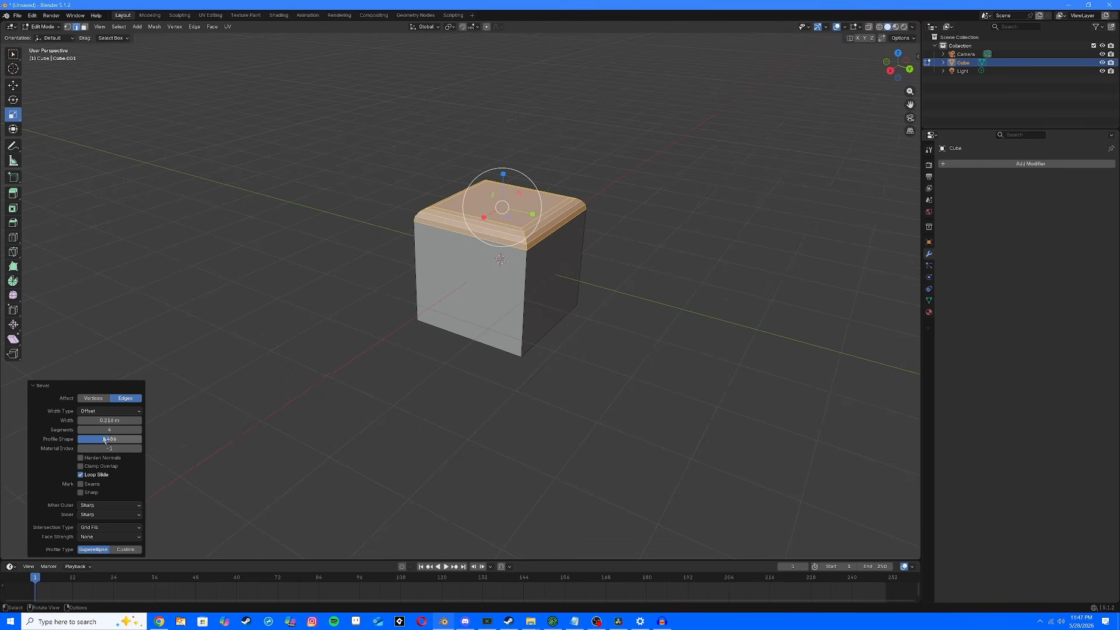
mouse_move(105, 439)
left_mouse_down()
mouse_move(74, 440)
mouse_move(123, 438)
left_mouse_up()
middle_click_drag(380, 359, 471, 409)
scroll(483, 320, "up", 3)
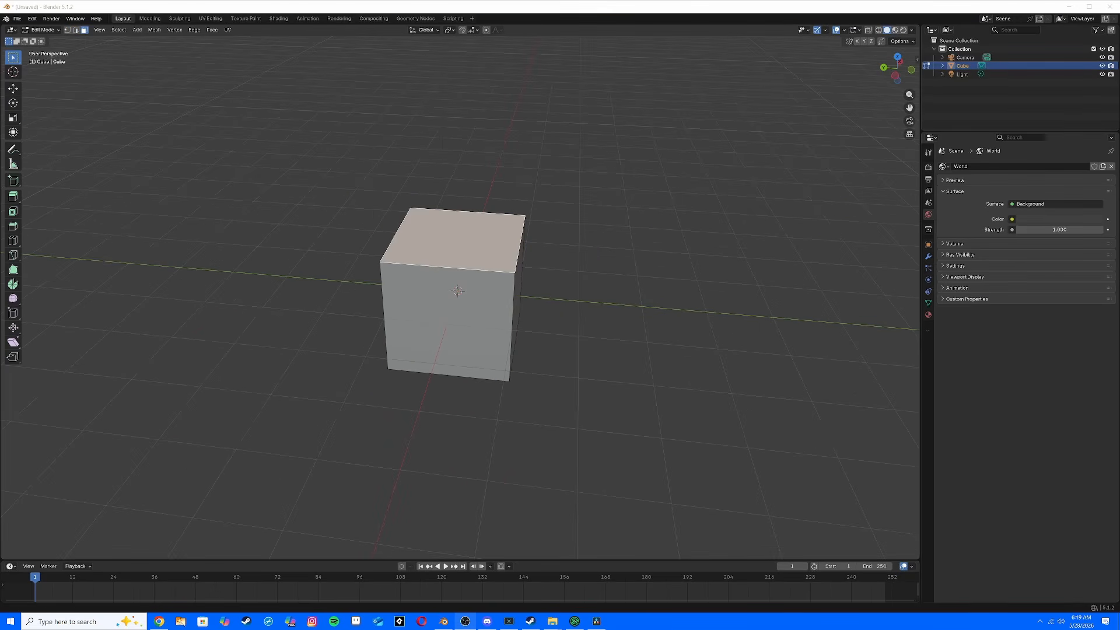
Step: Inset the cube's top face toward its centre and switch the inset to depth adjustment
right_click(370, 442)
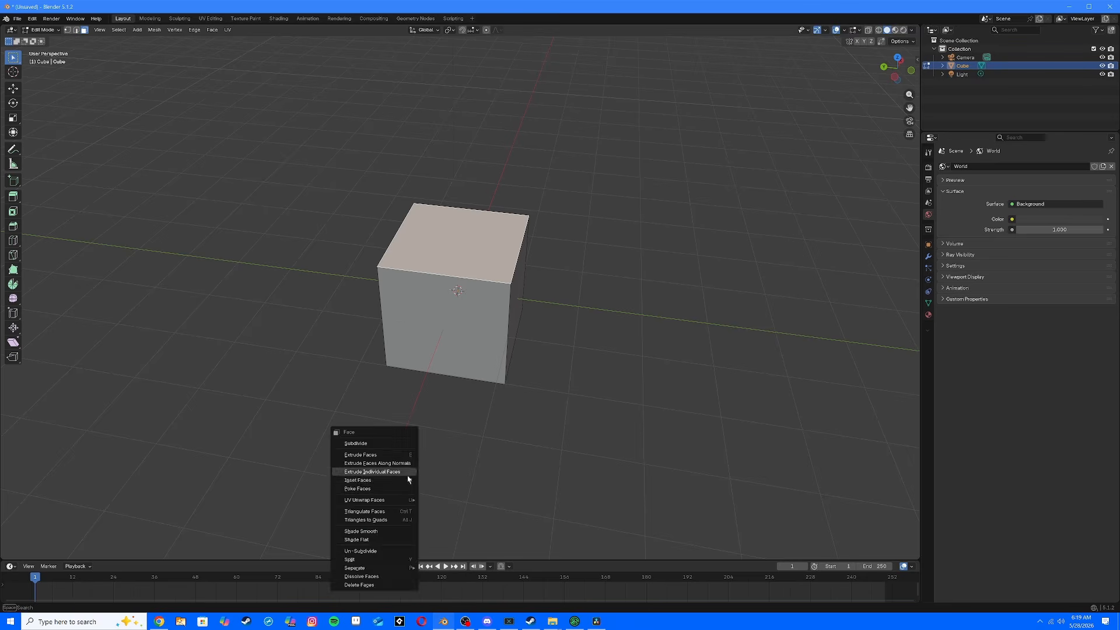
left_click(401, 480)
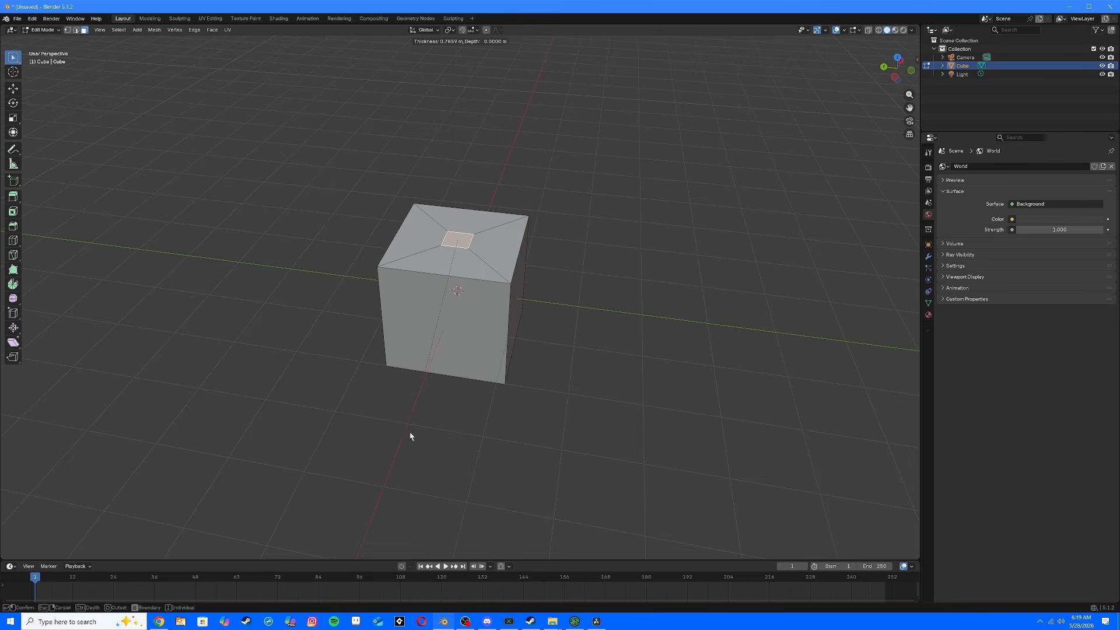
key("ctrl")
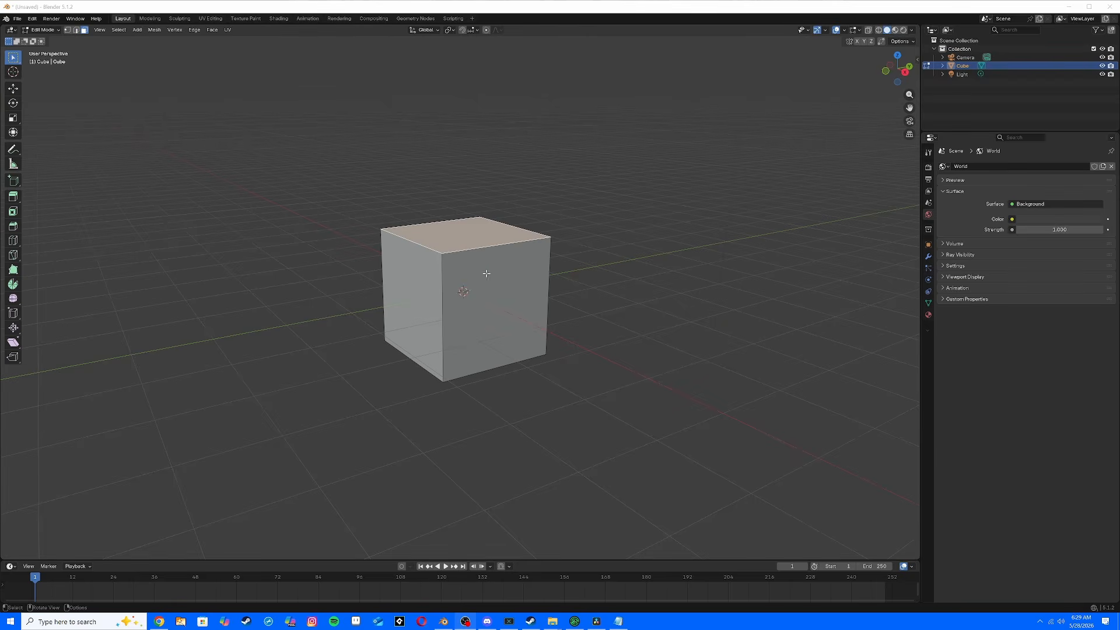
Step: Duplicate the cube's top face upward along the Z axis, then undo the duplicate
key("shift+d")
key("z")
left_click(554, 354)
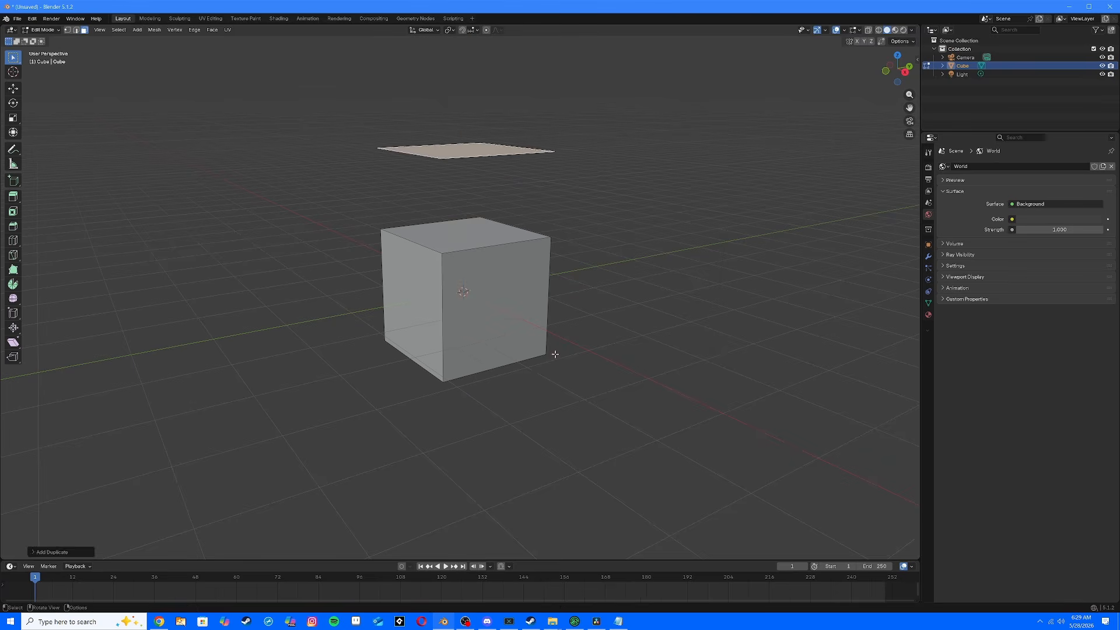
key("ctrl+z")
Step: Select the cube's front side face and duplicate it along the X axis
left_click(522, 321)
key("shift+d")
key("x")
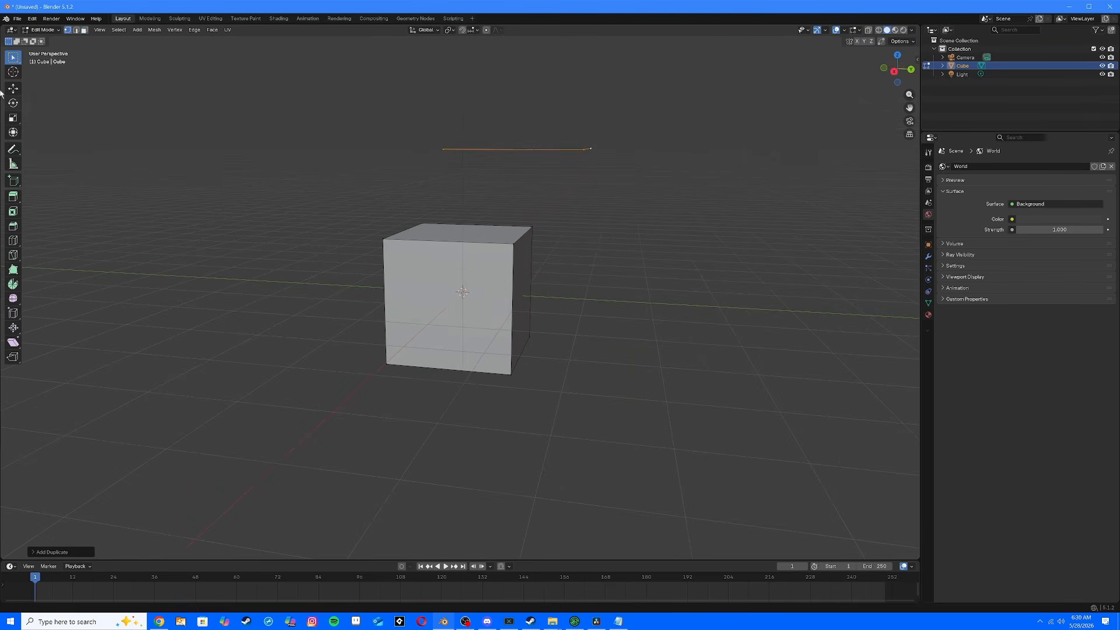
Step: Switch to Object Mode and move the whole cube object along the Y axis
left_click(35, 29)
left_click(47, 39)
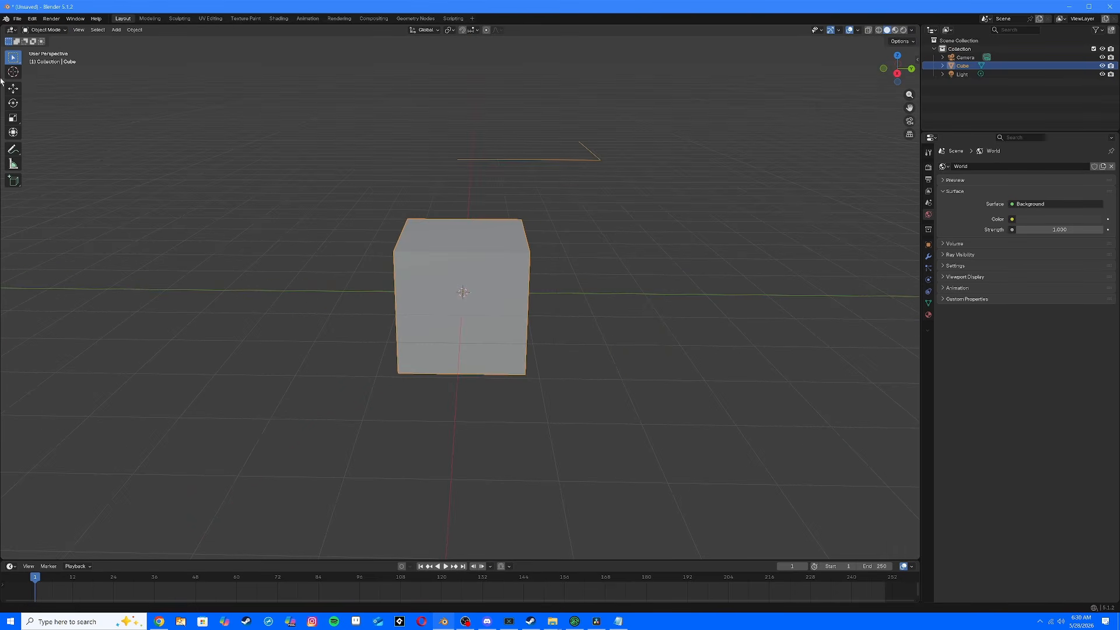
key("g")
key("y")
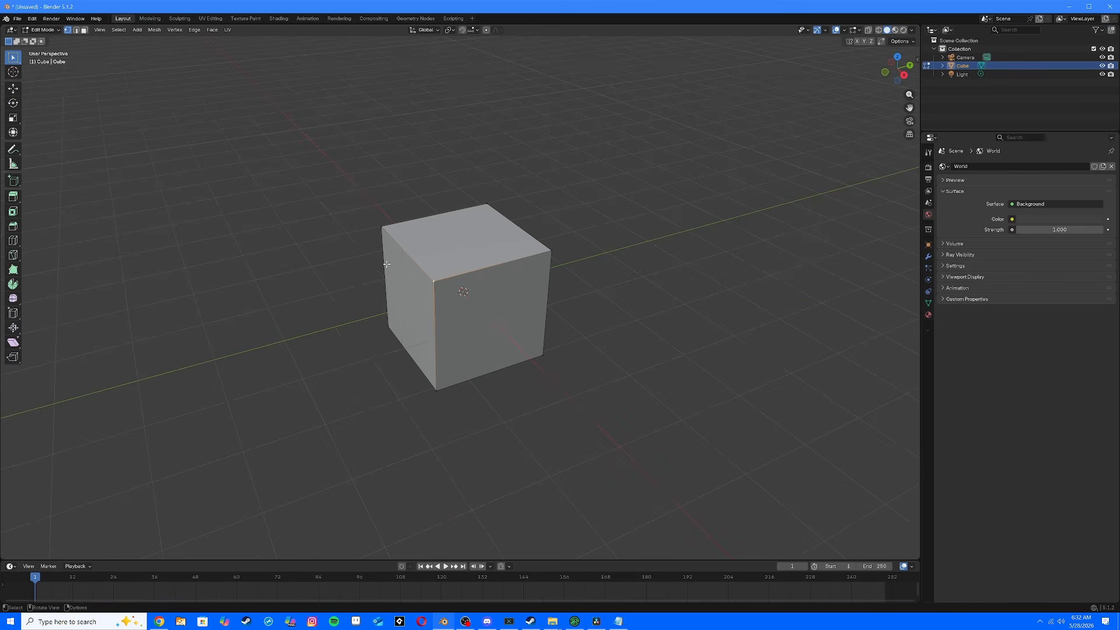
Step: Delete the cube's selected top front corner vertex, then undo the deletion
right_click(386, 264)
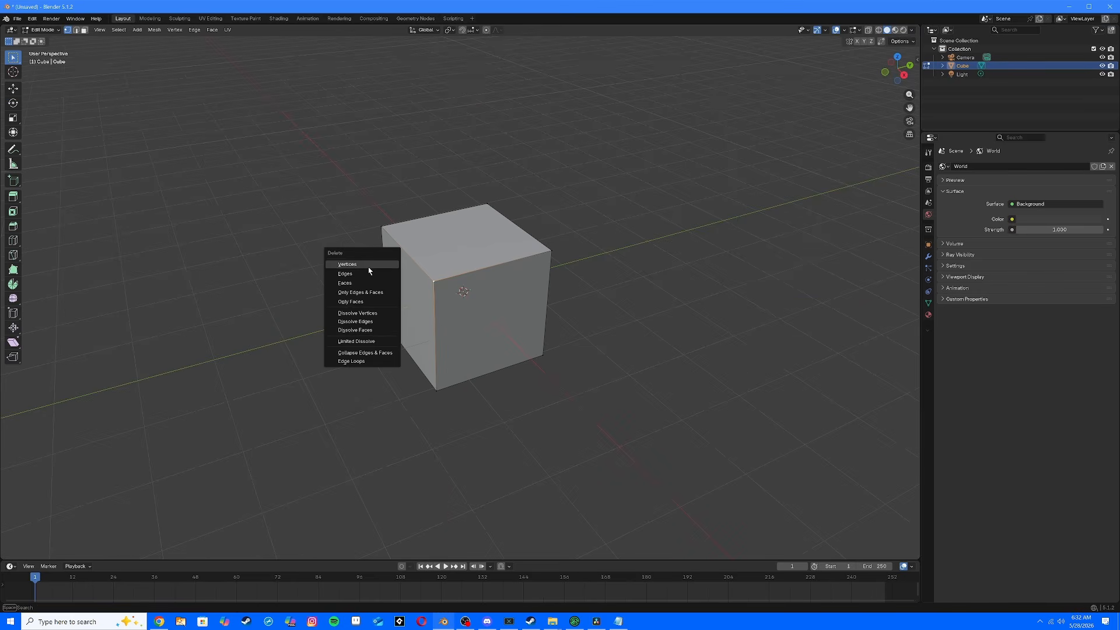
left_click(376, 270)
middle_click_drag(377, 278, 399, 363)
key("ctrl+z")
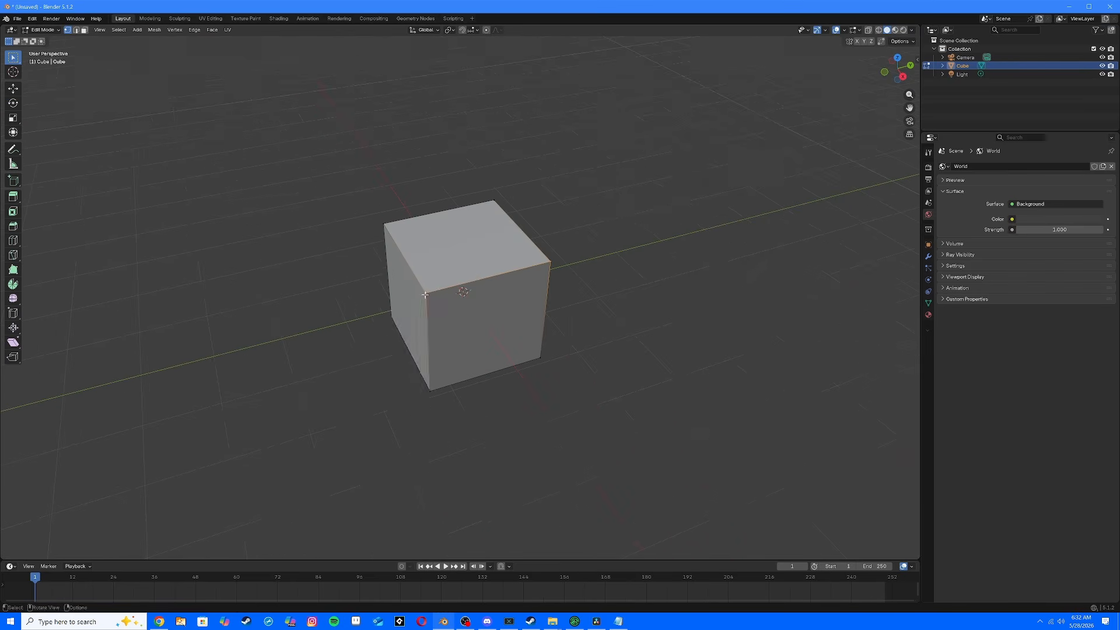
Step: Delete the cube's selected top front edge, then undo the deletion
key("x")
left_click(425, 295)
key("ctrl+z")
Step: In face select mode, delete the cube's top face with the Only Faces option
left_click(85, 29)
left_click(492, 273)
key("x")
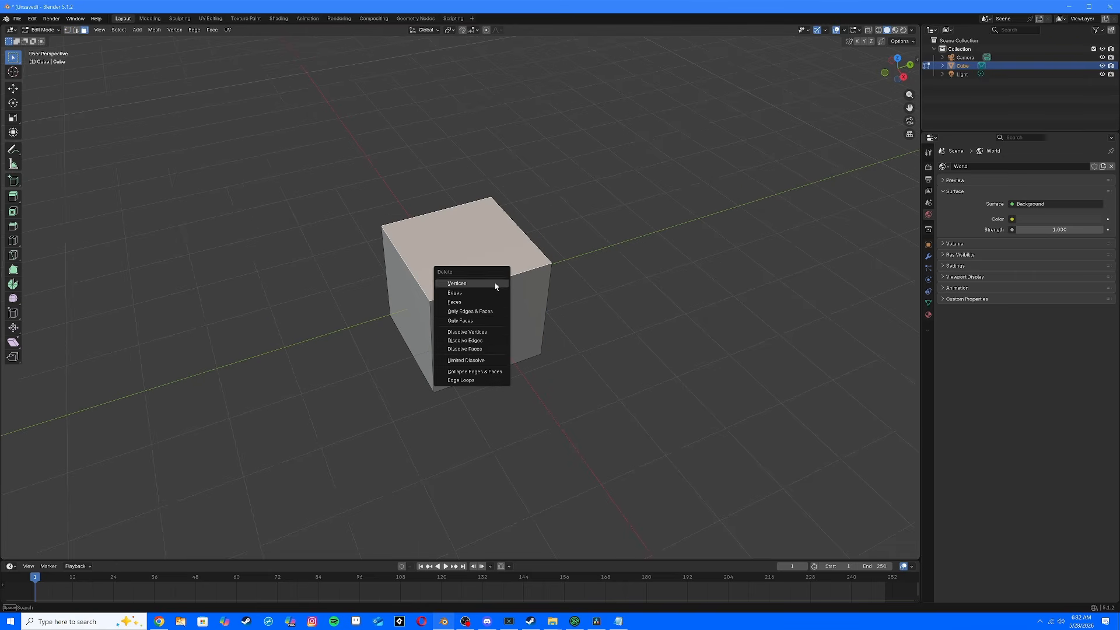
left_click(485, 322)
middle_click_drag(515, 307, 532, 348)
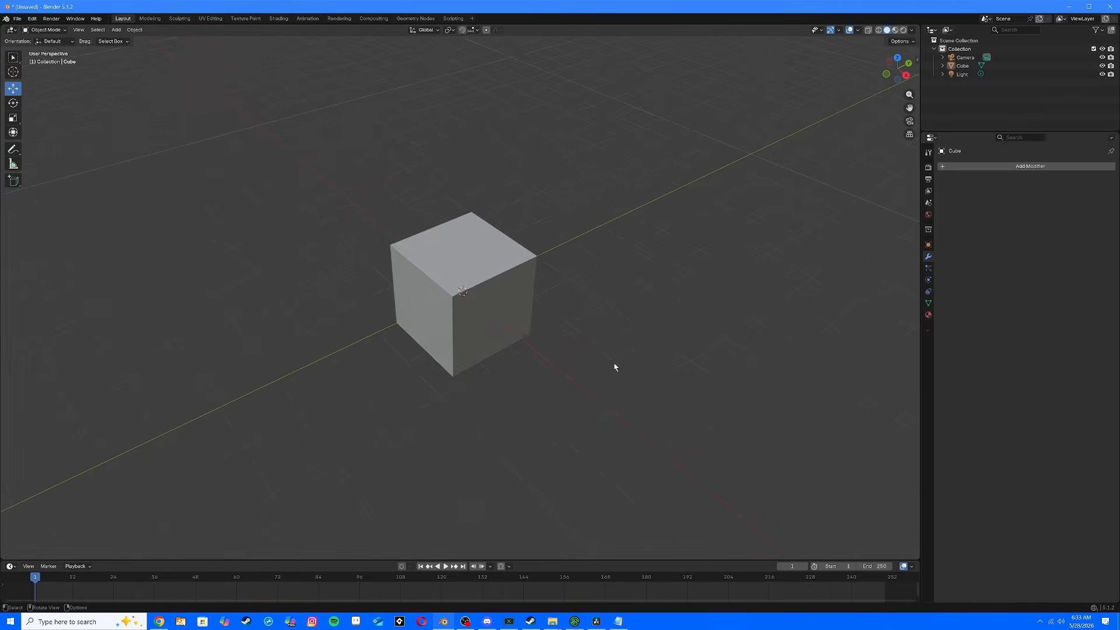
Step: Add a Subdivision Surface modifier to the cube
mouse_move(615, 365)
middle_mouse_down()
mouse_move(602, 345)
mouse_move(622, 350)
mouse_move(597, 365)
mouse_move(627, 356)
middle_mouse_up()
scroll(603, 346, "up", 1)
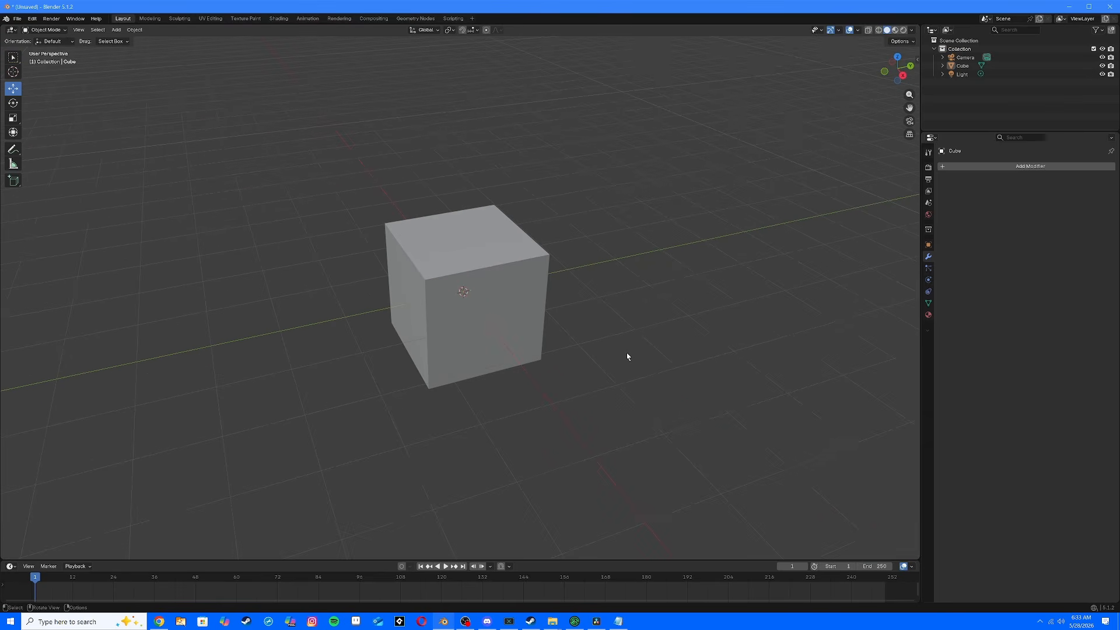
left_click(1010, 167)
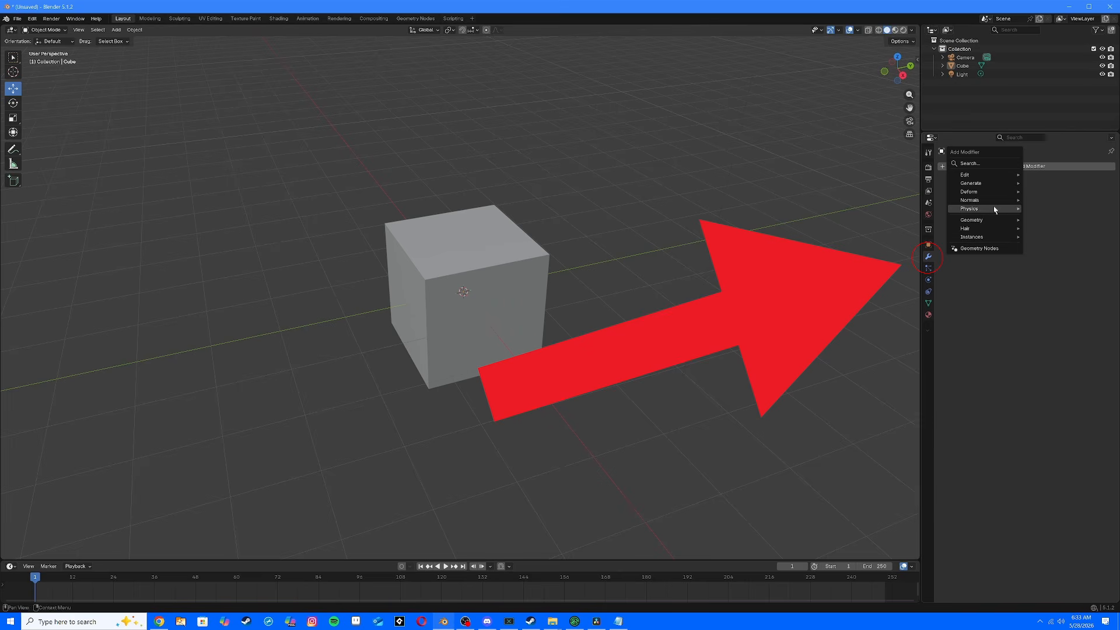
mouse_move(990, 222)
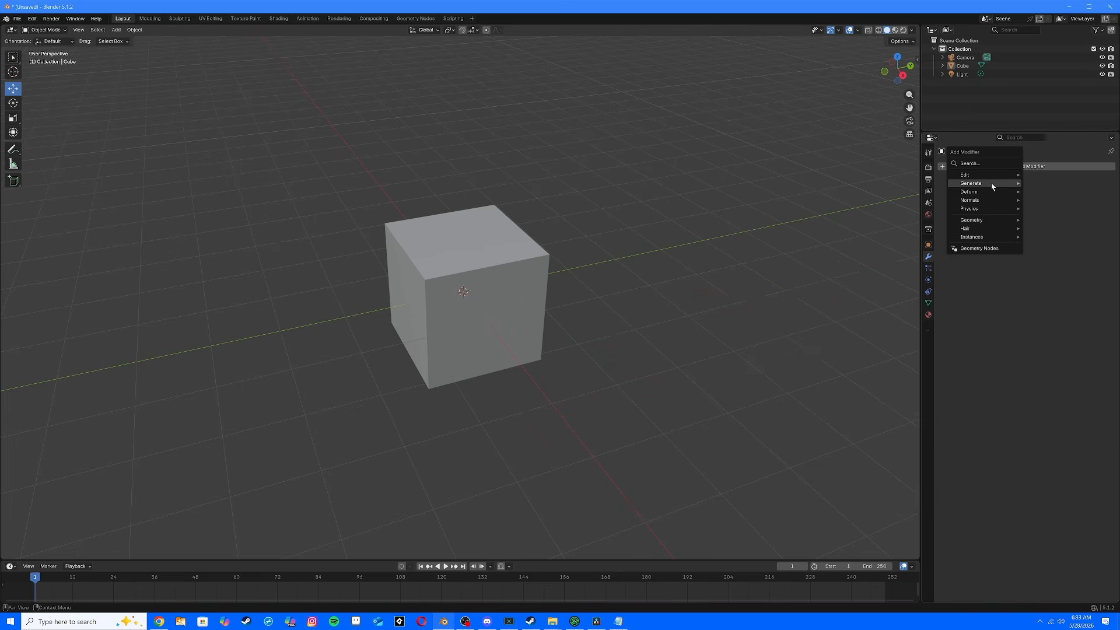
mouse_move(992, 185)
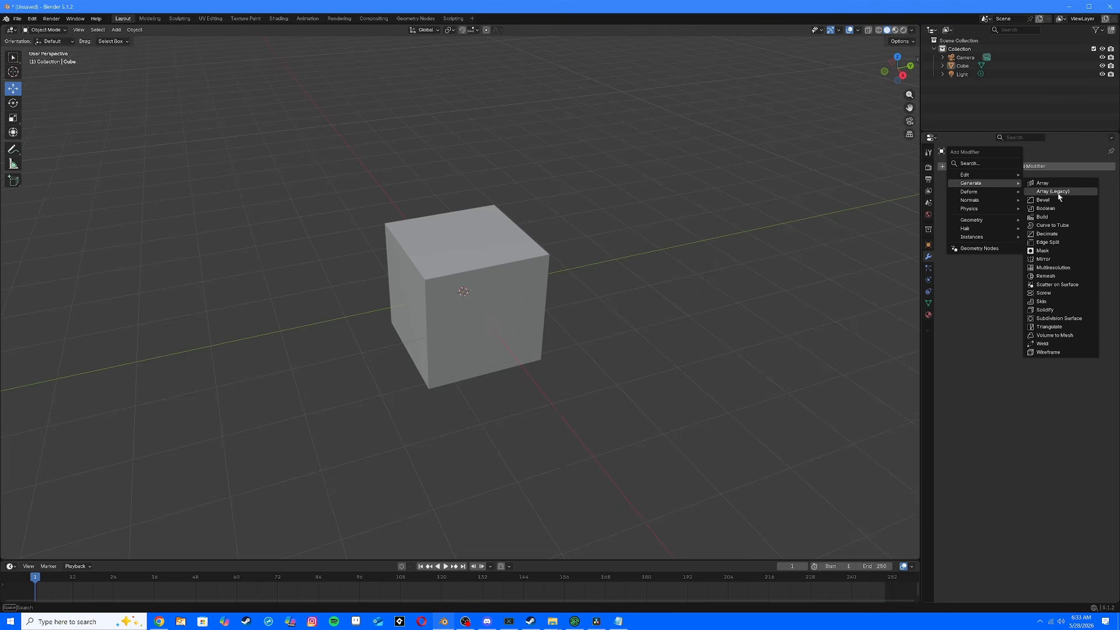
left_click(1055, 319)
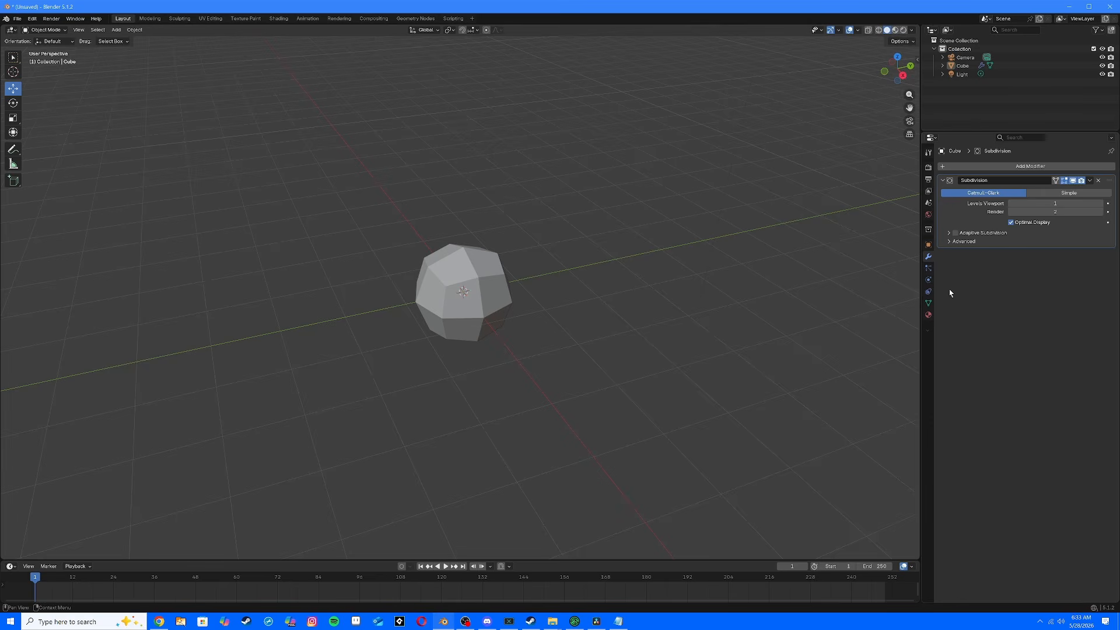
Step: Set the Subdivision modifier's viewport level to 4 and increase its render level
middle_click_drag(758, 303, 758, 278)
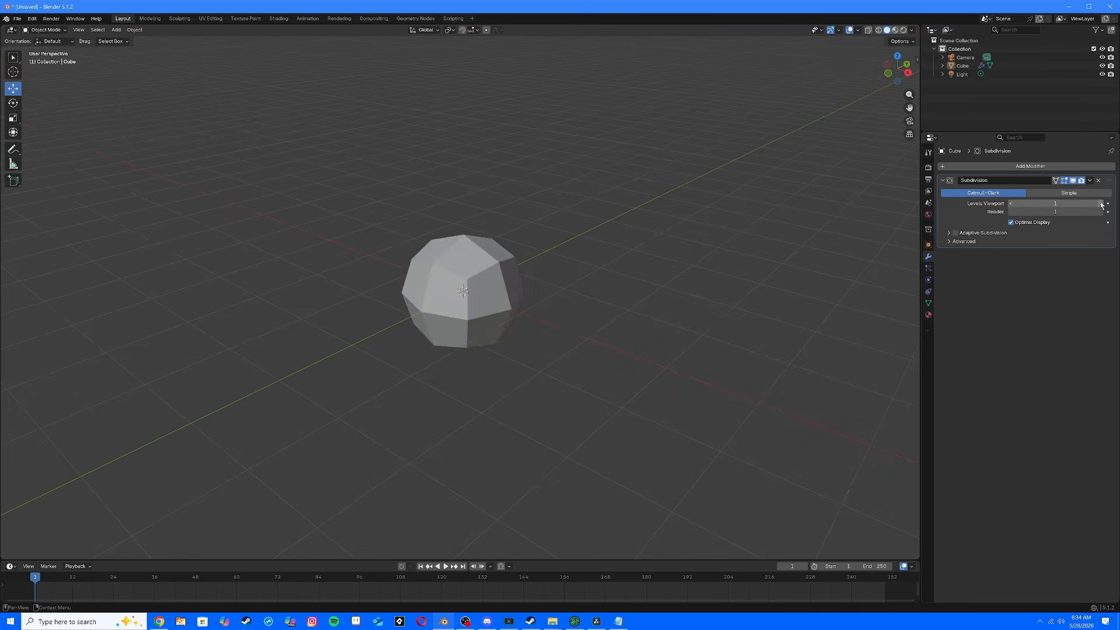
left_click(1100, 204)
mouse_move(1019, 199)
left_mouse_down()
mouse_move(998, 200)
mouse_move(1021, 201)
left_mouse_up()
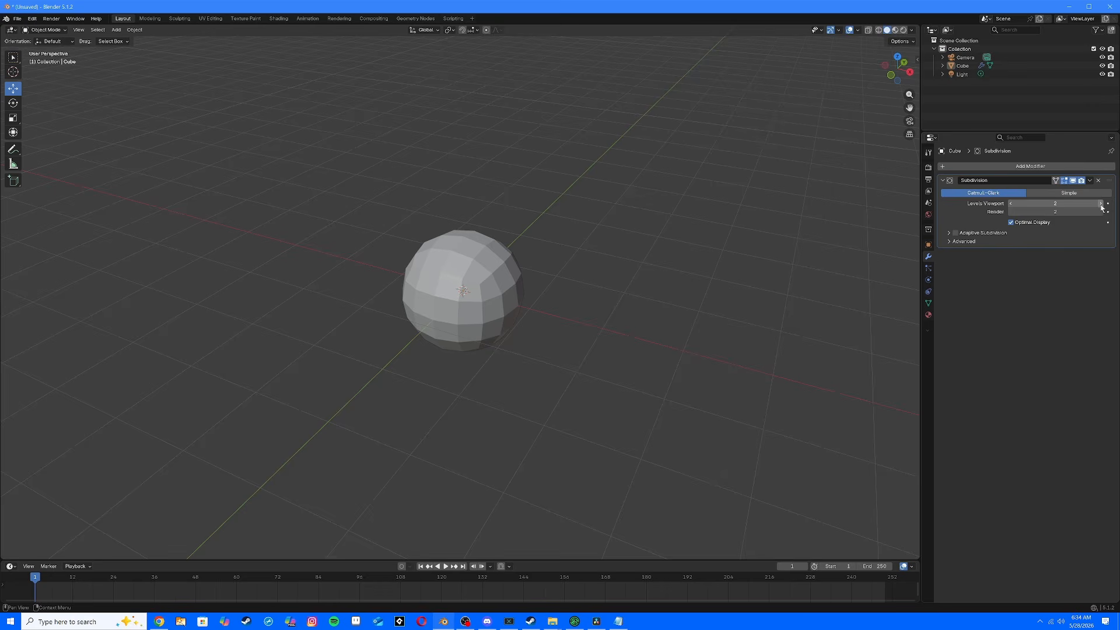
left_click(1101, 203)
left_click(1101, 204)
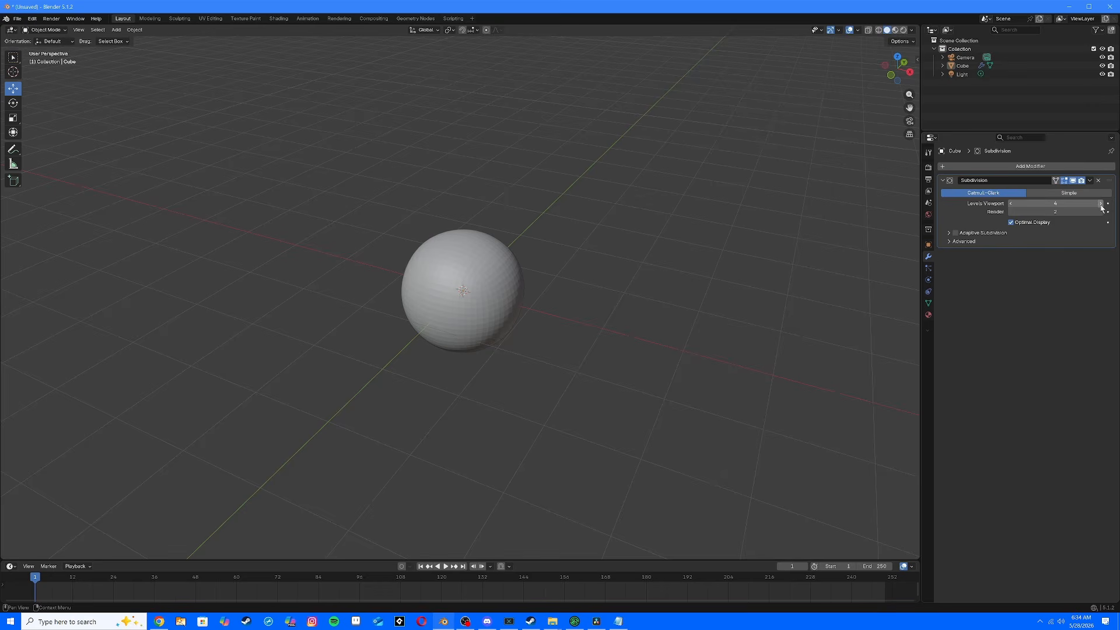
left_click(1101, 211)
left_click(1101, 212)
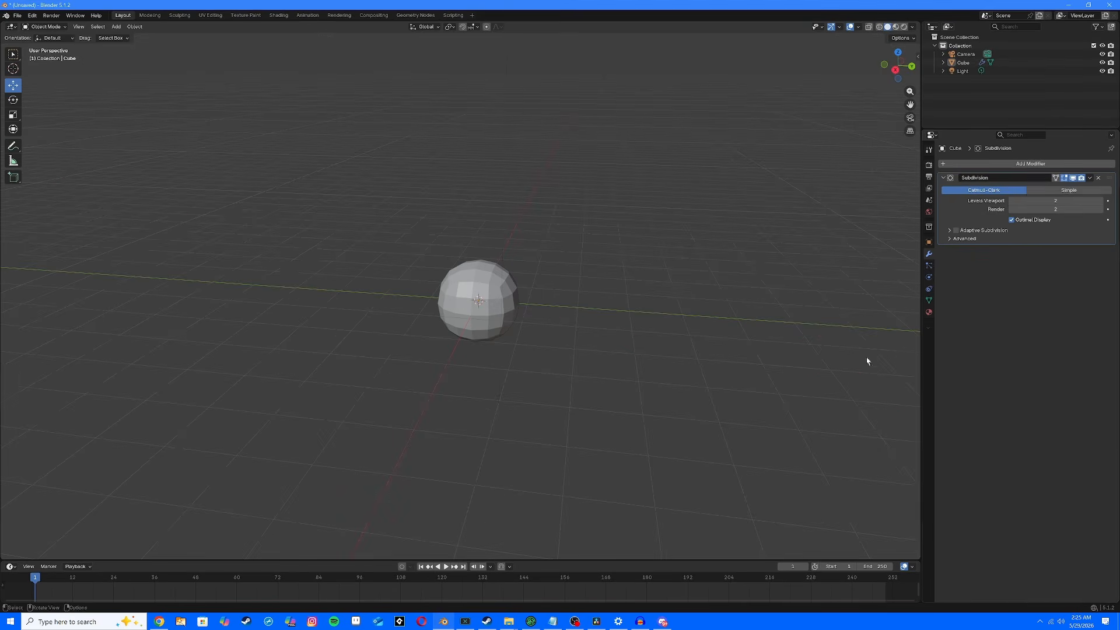
Step: Switch the cube's Subdivision modifier to Simple, then remove the modifier
left_click(1071, 191)
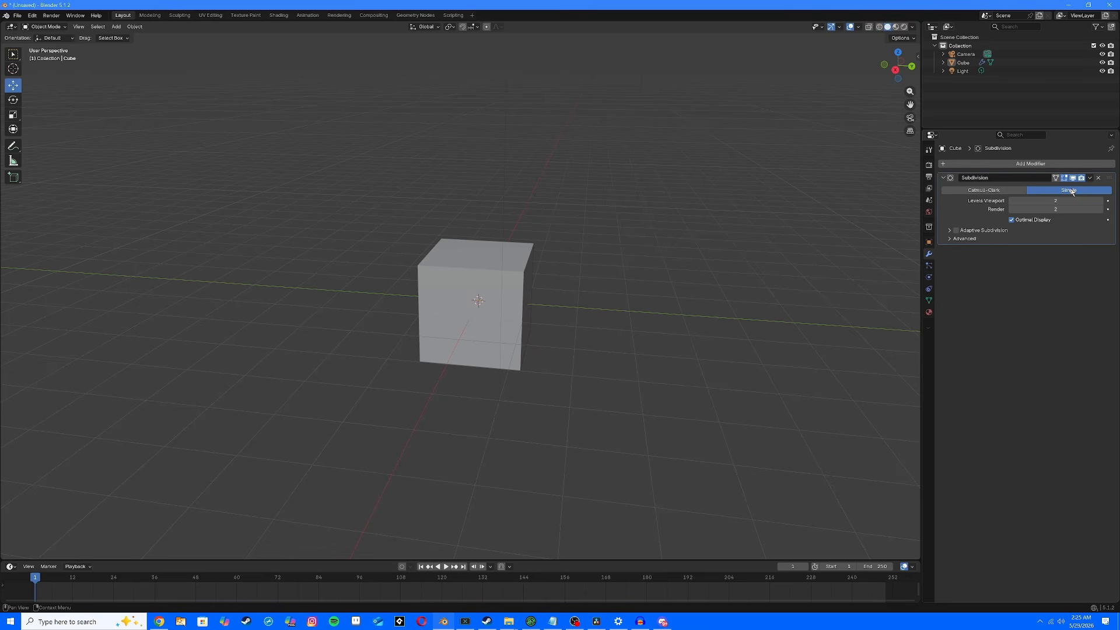
middle_click_drag(829, 349, 807, 350)
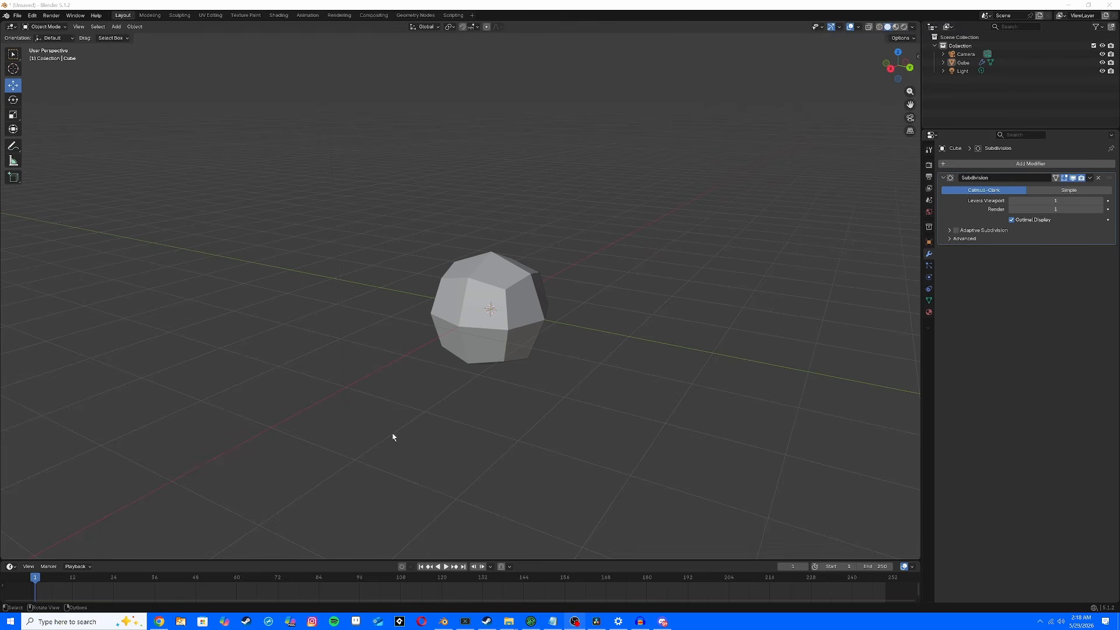
left_click(1097, 178)
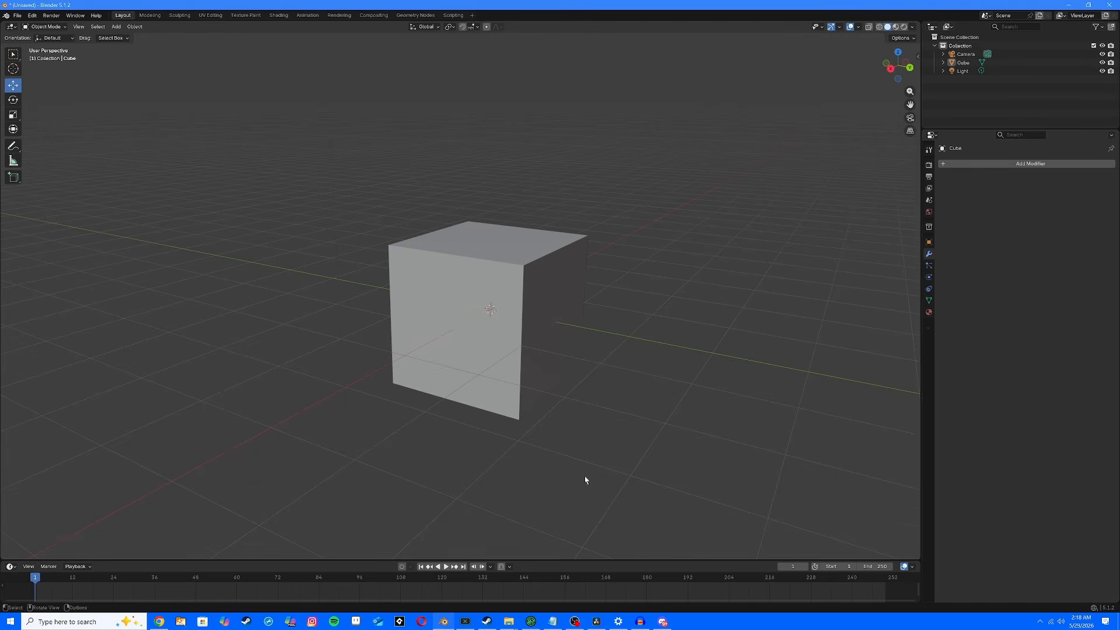
middle_click_drag(590, 462, 630, 457)
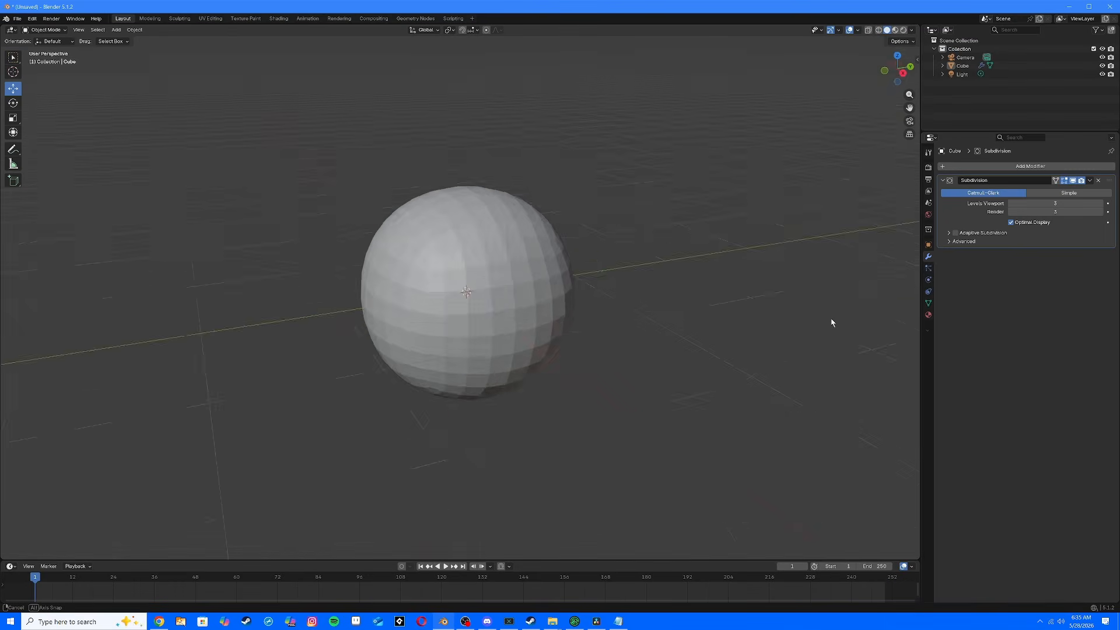
Step: Apply Shade Smooth to the subdivided cube and deselect it
mouse_move(832, 319)
middle_mouse_down()
mouse_move(839, 351)
mouse_move(812, 305)
mouse_move(842, 324)
mouse_move(810, 327)
mouse_move(824, 317)
mouse_move(820, 327)
middle_mouse_up()
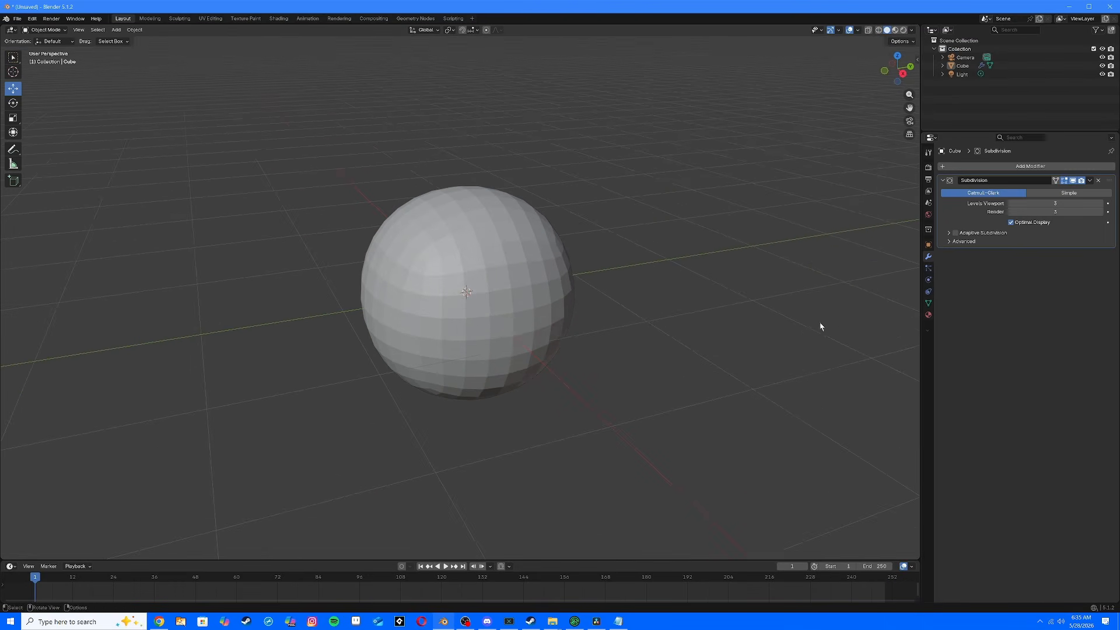
left_click(506, 348)
right_click(522, 358)
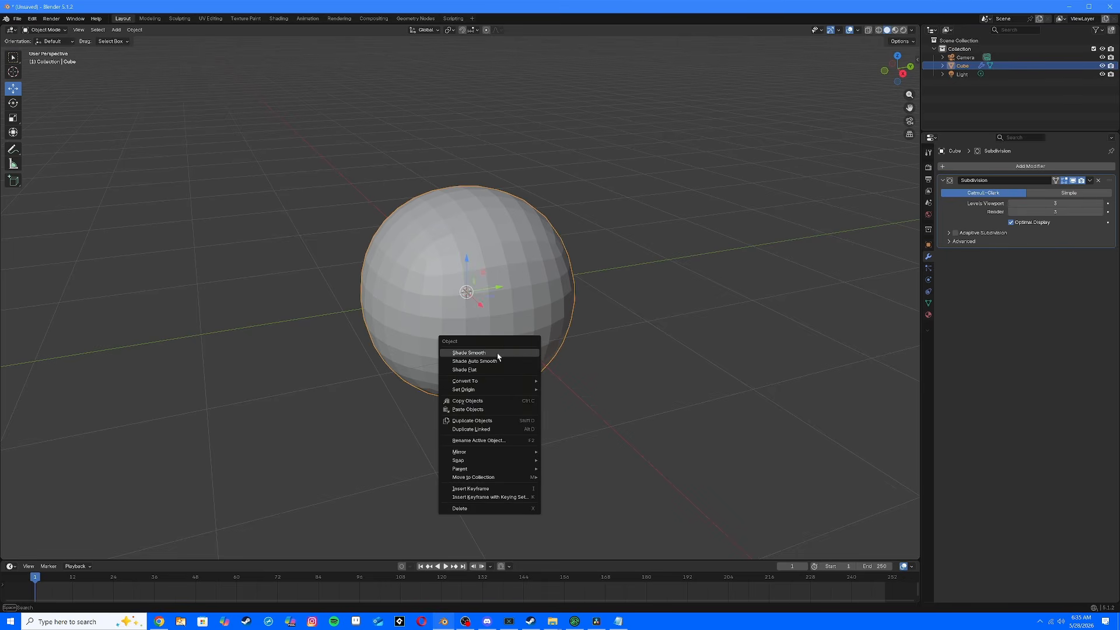
left_click(499, 353)
left_click(628, 394)
middle_click_drag(629, 395, 775, 349)
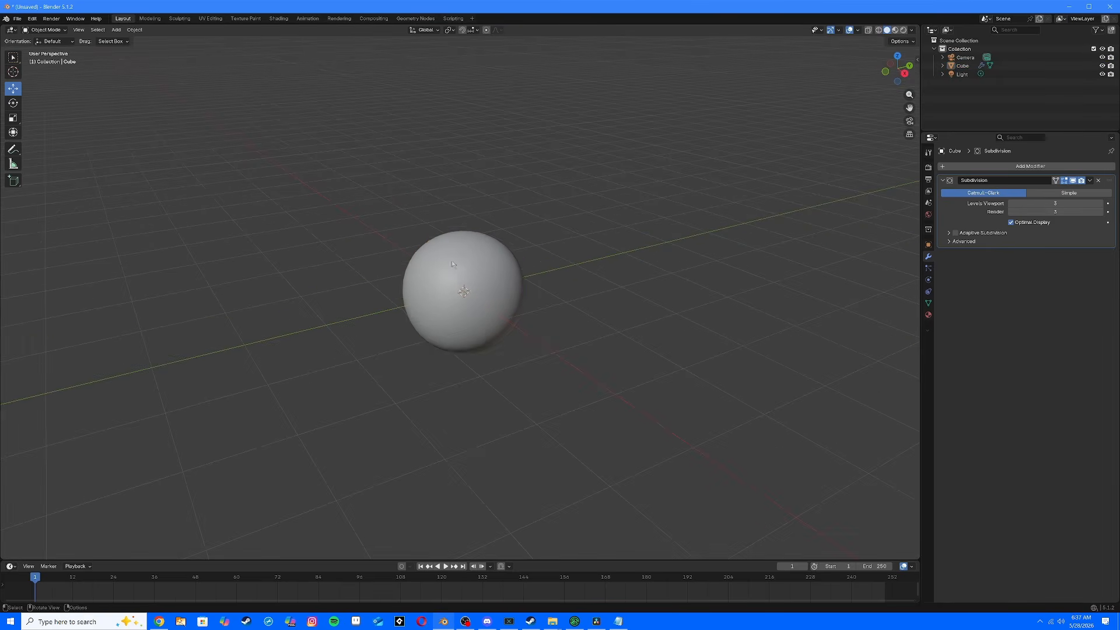
Step: Put the smoothed cube in Edit Mode and extrude its front side face outward along the X axis
left_click(415, 251)
left_click(34, 30)
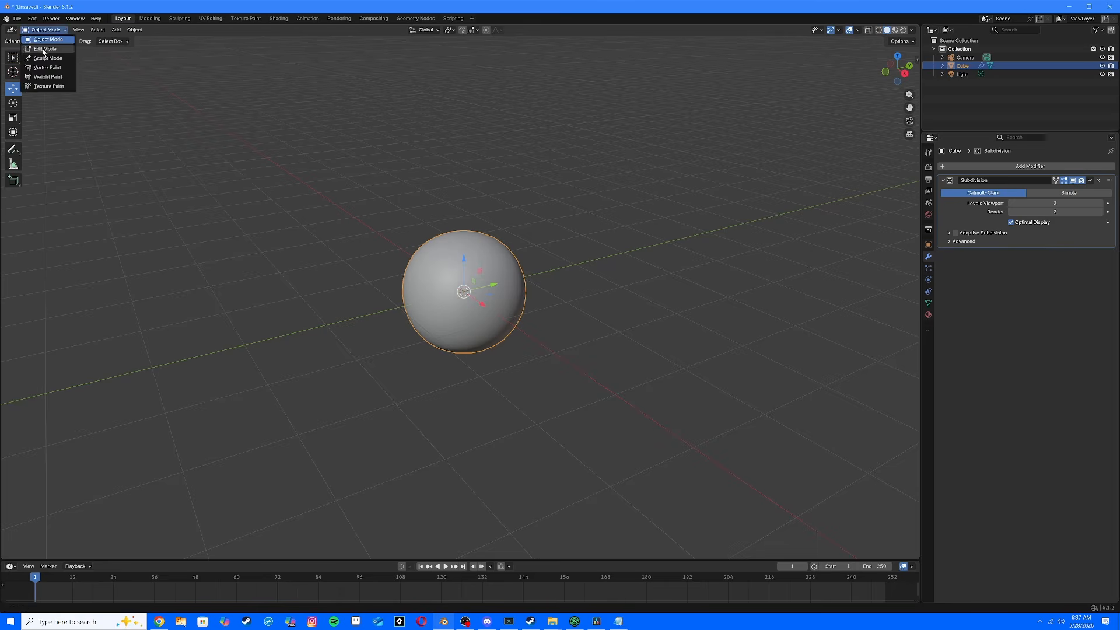
left_click(43, 49)
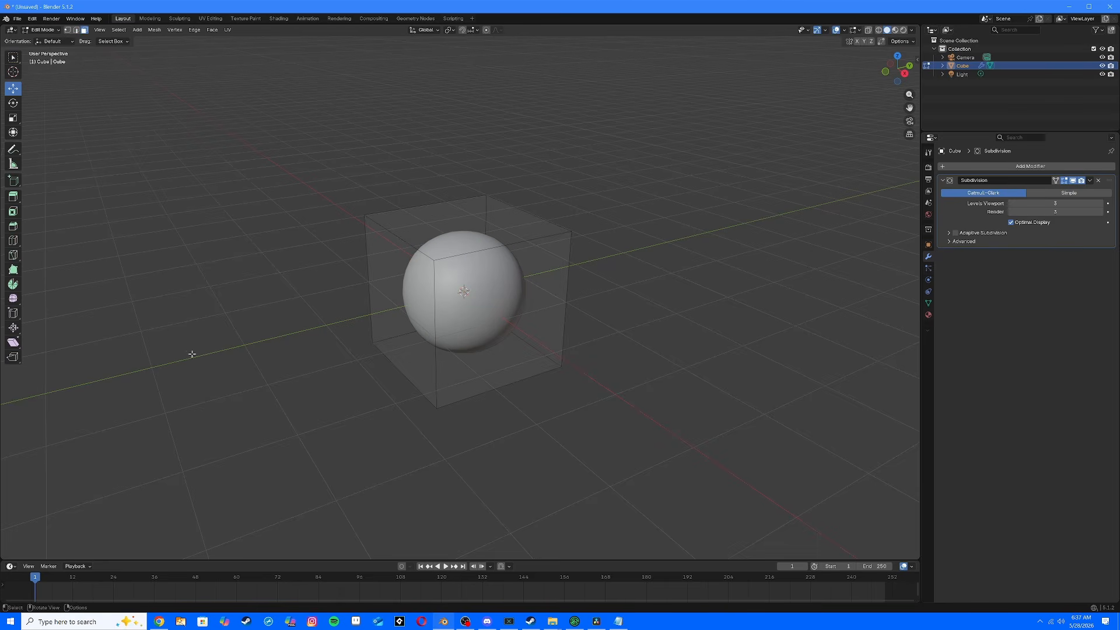
left_click(505, 332)
key("e")
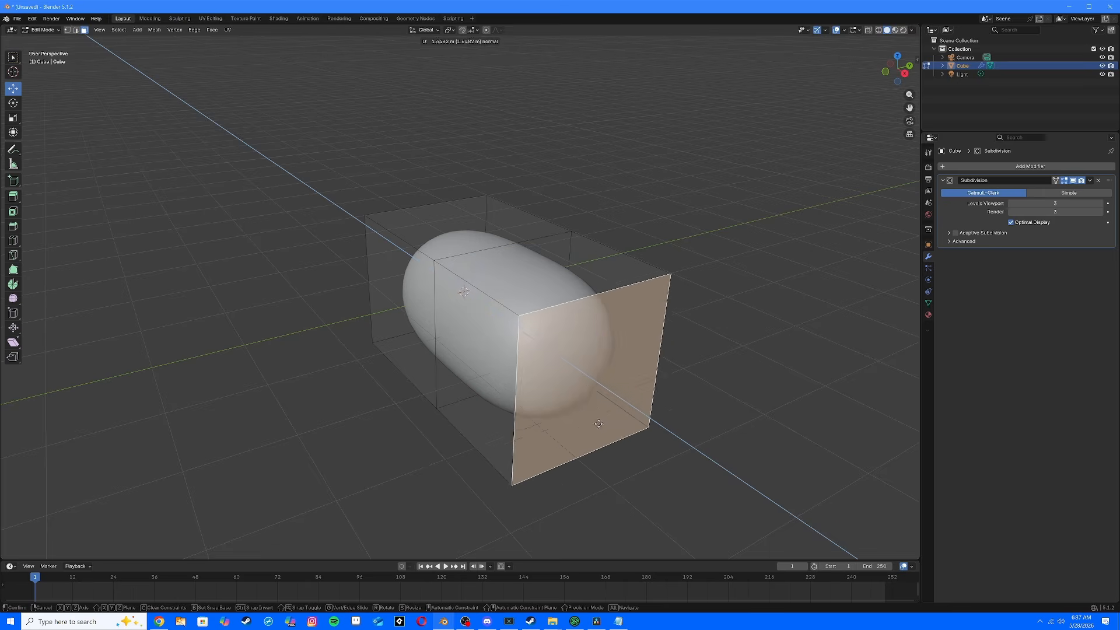
left_click(596, 407)
Step: Extrude the mesh's top face upward, and extrude the lower face on its other visible side outward
left_click(448, 226)
key("e")
left_click(451, 51)
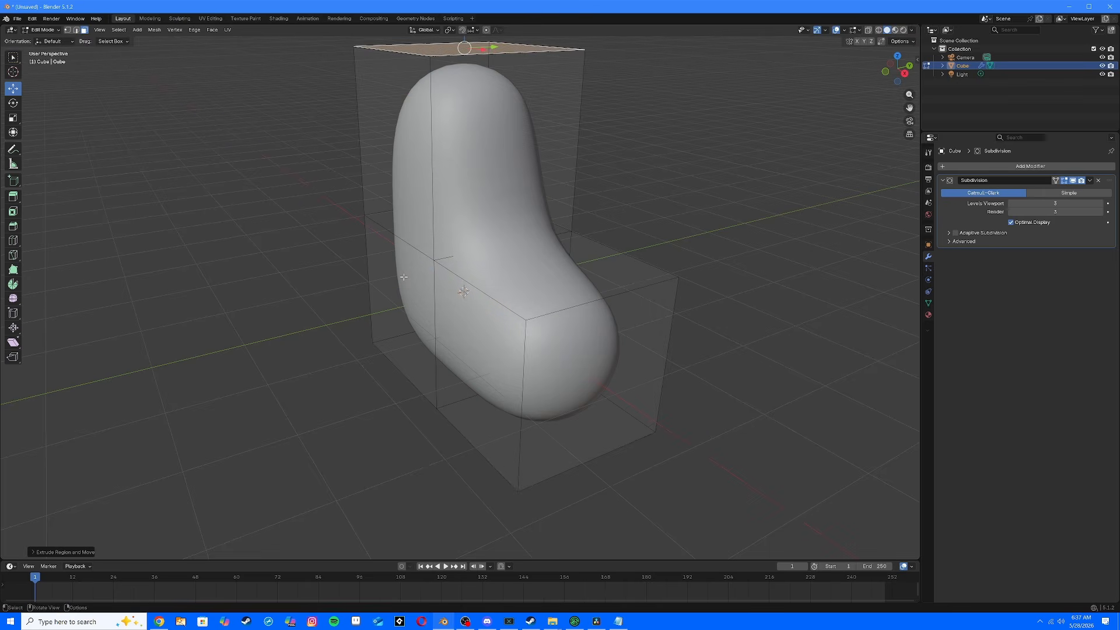
left_click(403, 280)
key("e")
left_click(258, 313)
mouse_move(257, 313)
middle_mouse_down()
mouse_move(405, 317)
mouse_move(328, 332)
mouse_move(245, 295)
mouse_move(290, 312)
mouse_move(257, 317)
middle_mouse_up()
scroll(405, 318, "down", 4)
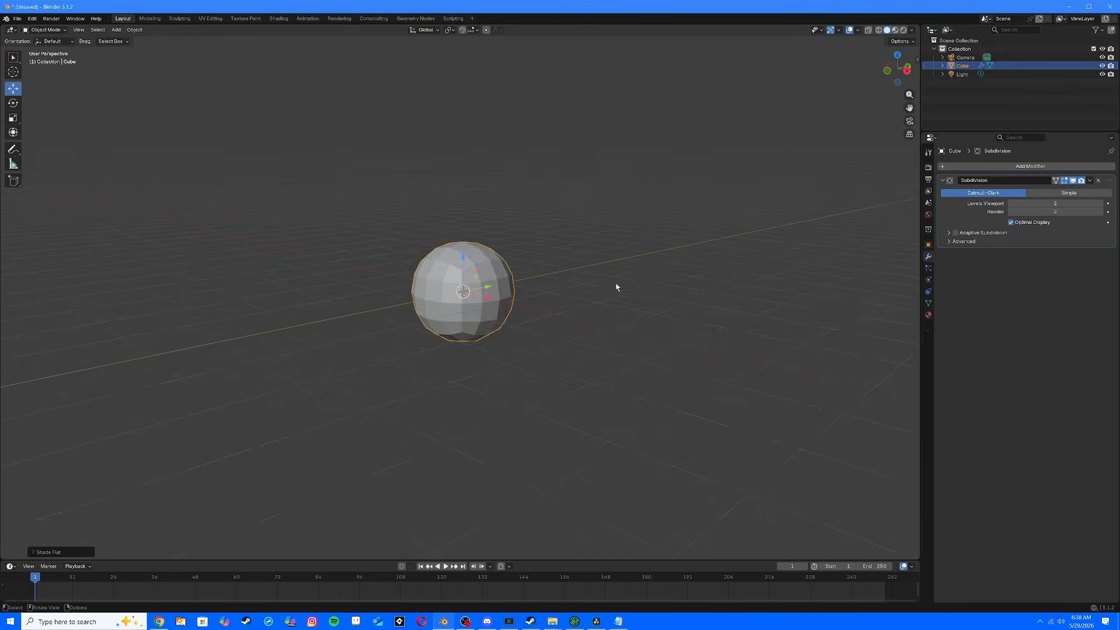
Step: Apply the Subdivision modifier to the flat-shaded cube in Object Mode
left_click(616, 287)
scroll(607, 282, "up", 3)
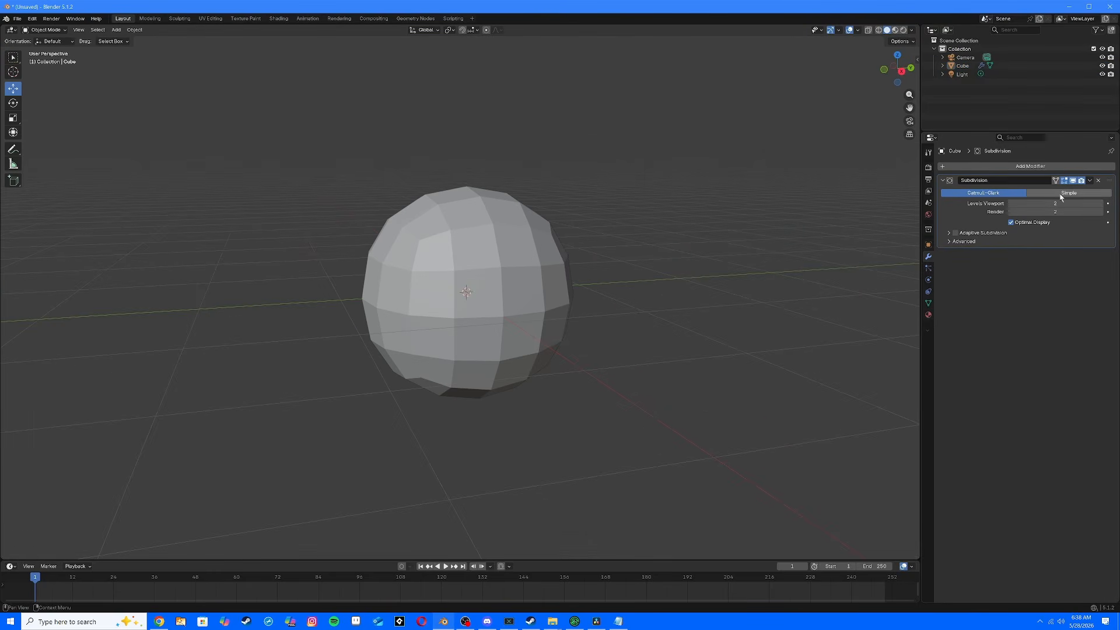
left_click(1090, 181)
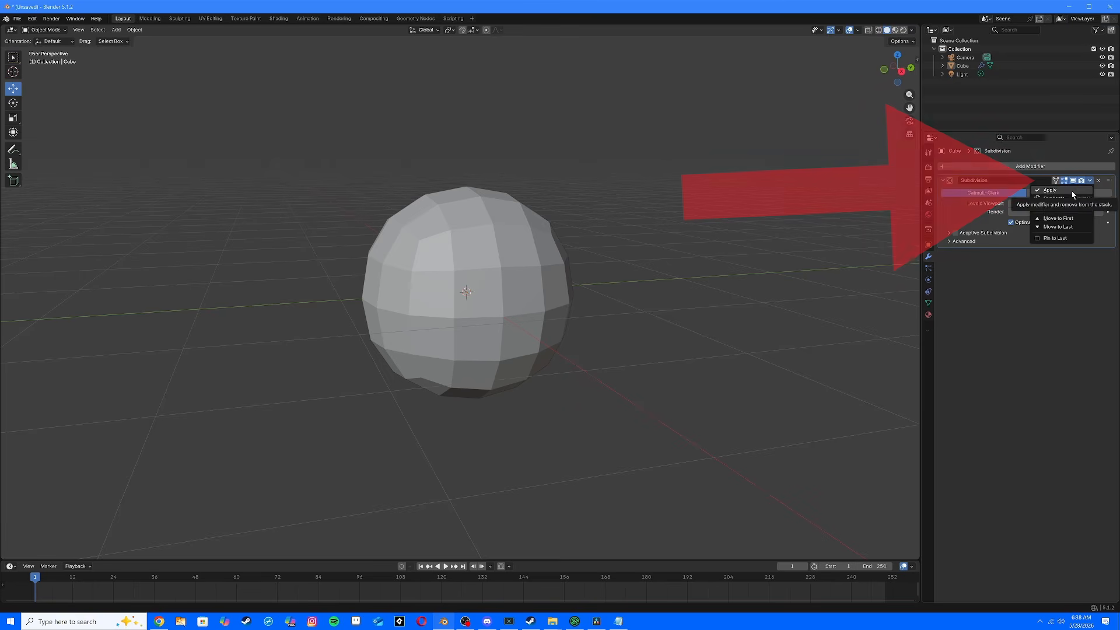
left_click(1069, 192)
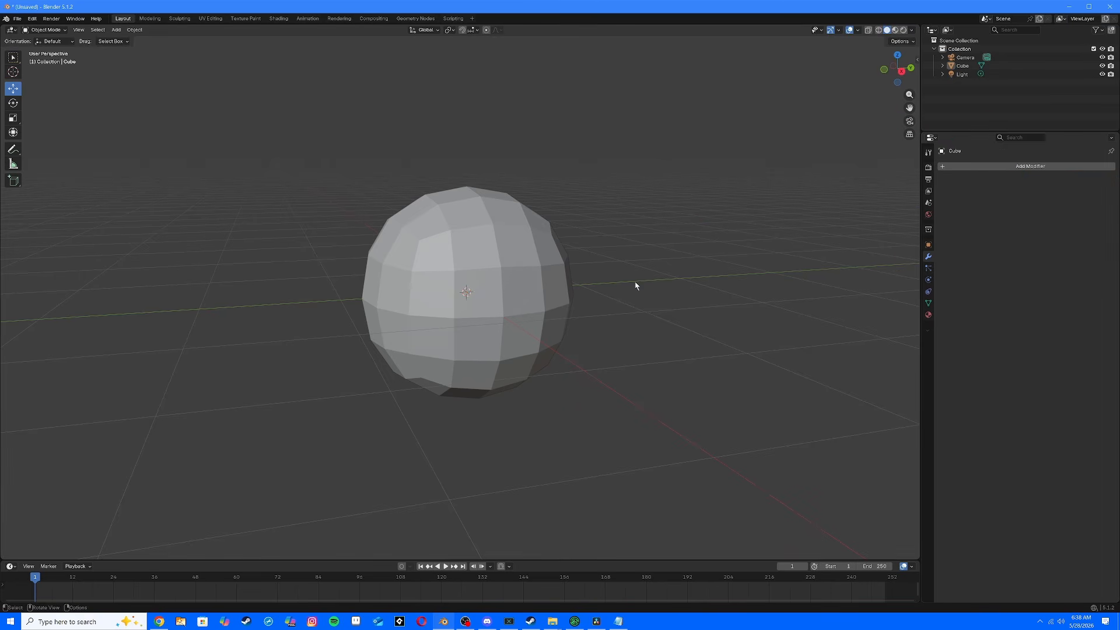
Step: Put the subdivided sphere-like cube in Edit Mode, switch to vertex selection and select a single vertex on its front
left_click(510, 239)
left_click(63, 30)
left_click(61, 53)
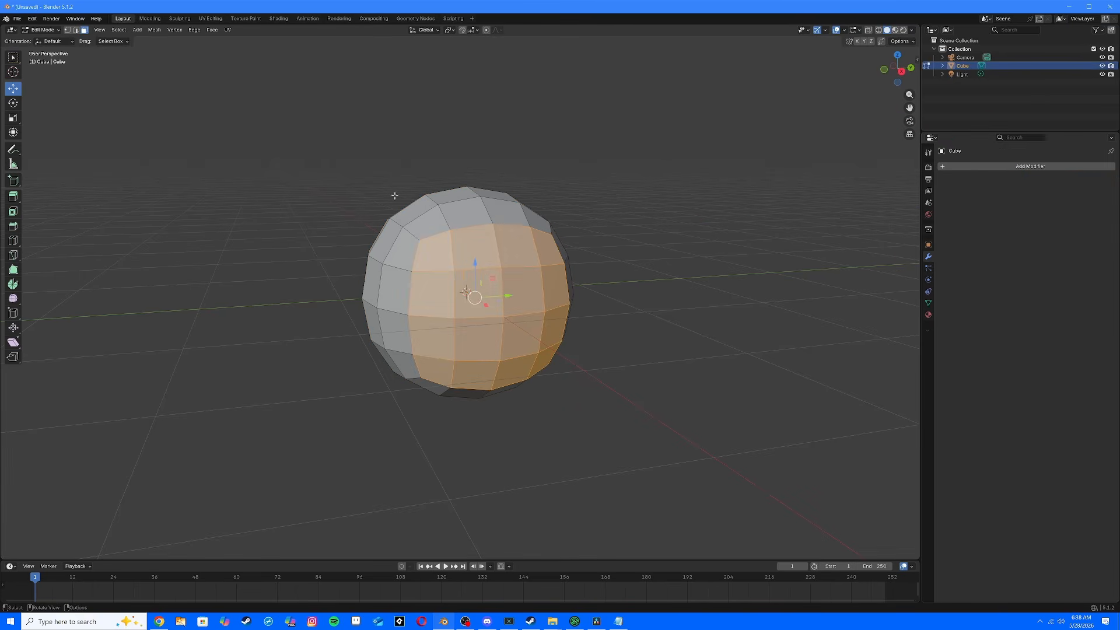
left_click(70, 33)
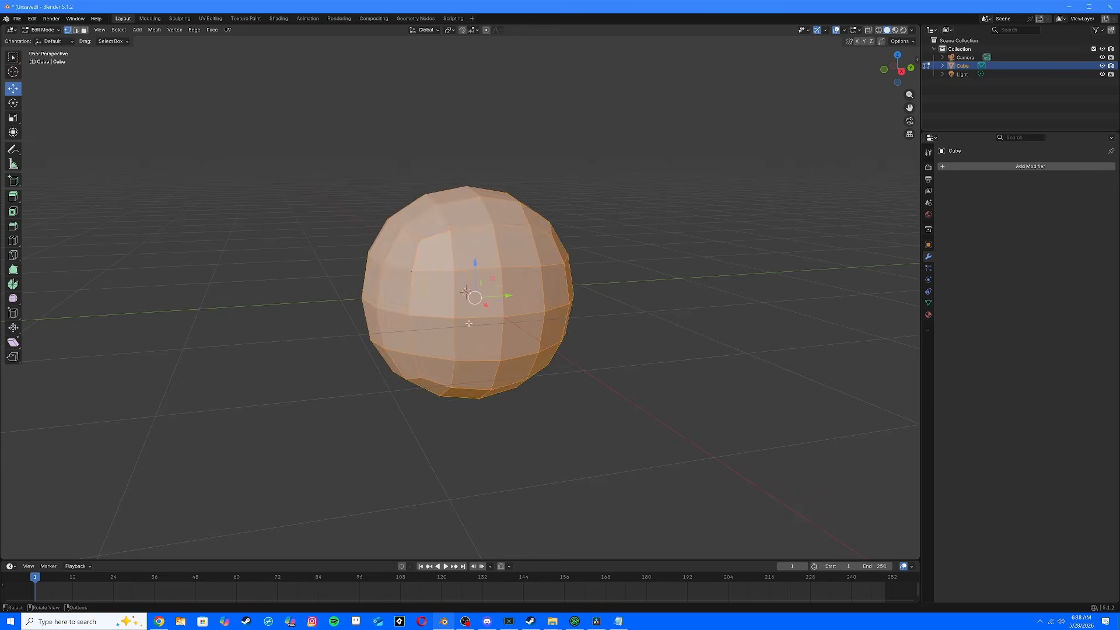
left_click(505, 319)
scroll(505, 319, "up", 1)
middle_click_drag(506, 320, 522, 330)
mouse_move(569, 349)
left_mouse_down()
mouse_move(712, 425)
mouse_move(525, 317)
mouse_move(560, 333)
left_mouse_up()
mouse_move(560, 333)
middle_mouse_down()
mouse_move(548, 322)
mouse_move(558, 324)
middle_mouse_up()
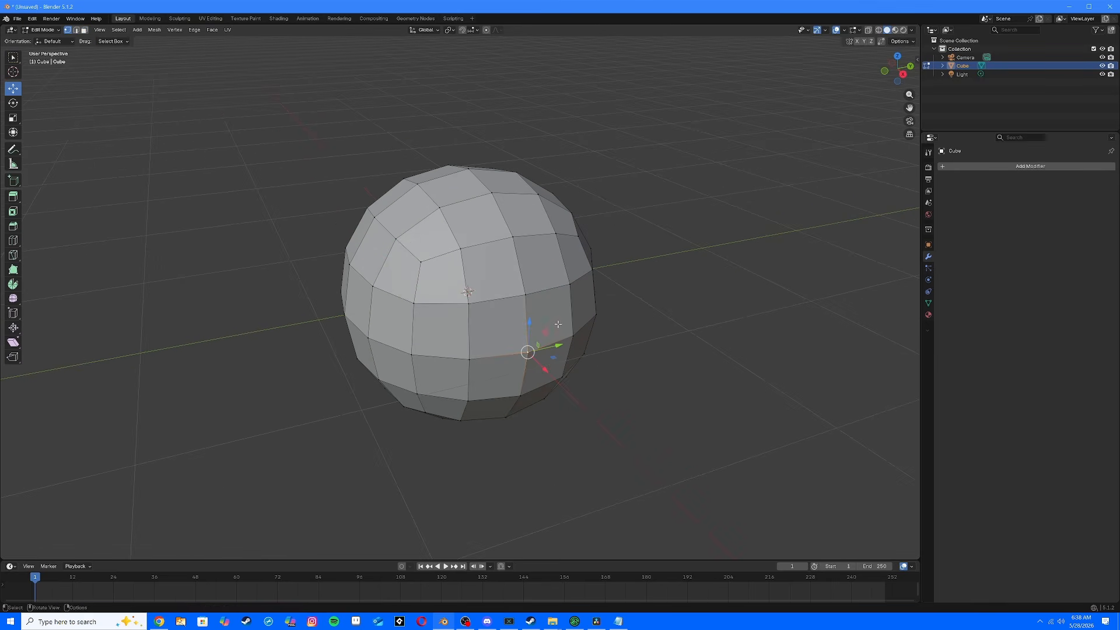
Step: Add a Subdivision Surface modifier to the mesh and set its viewport level to 2
left_click(950, 166)
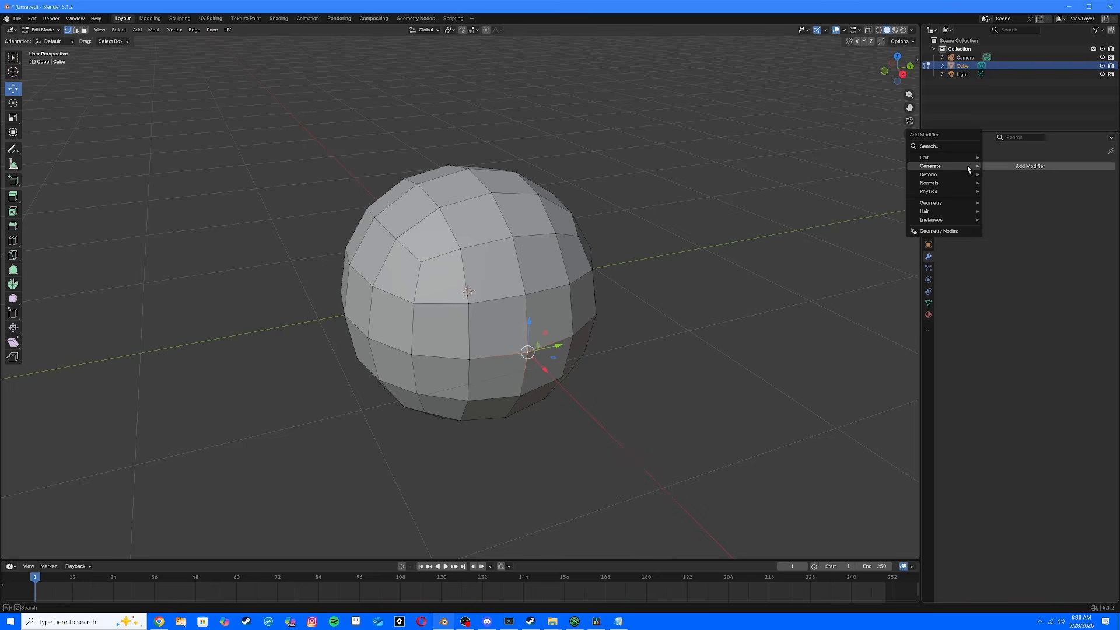
mouse_move(951, 166)
left_click(1017, 295)
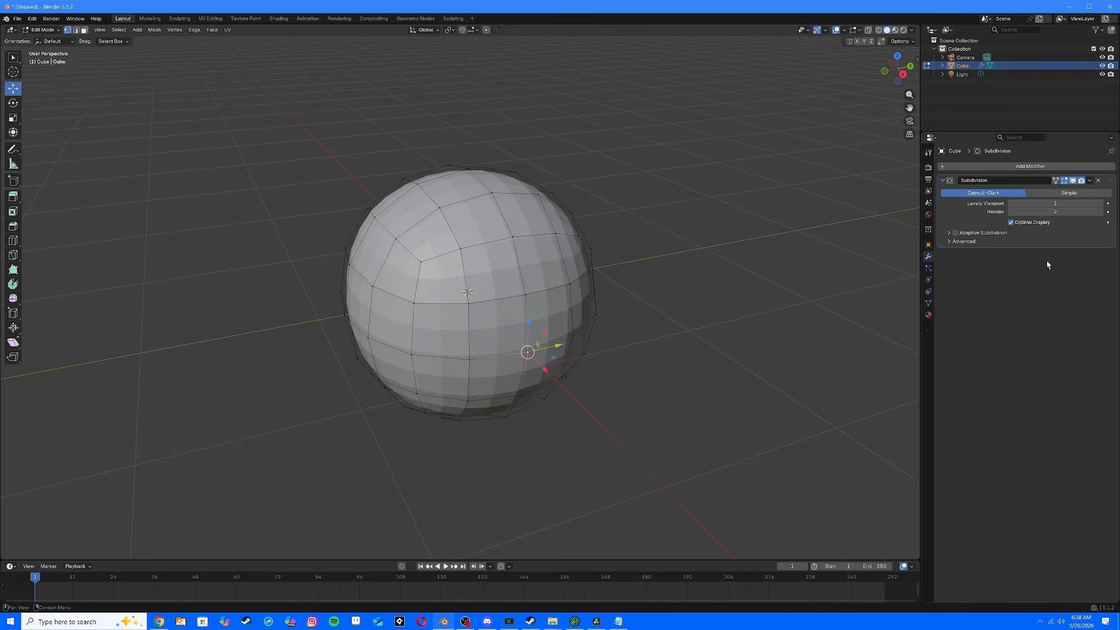
left_click(1100, 204)
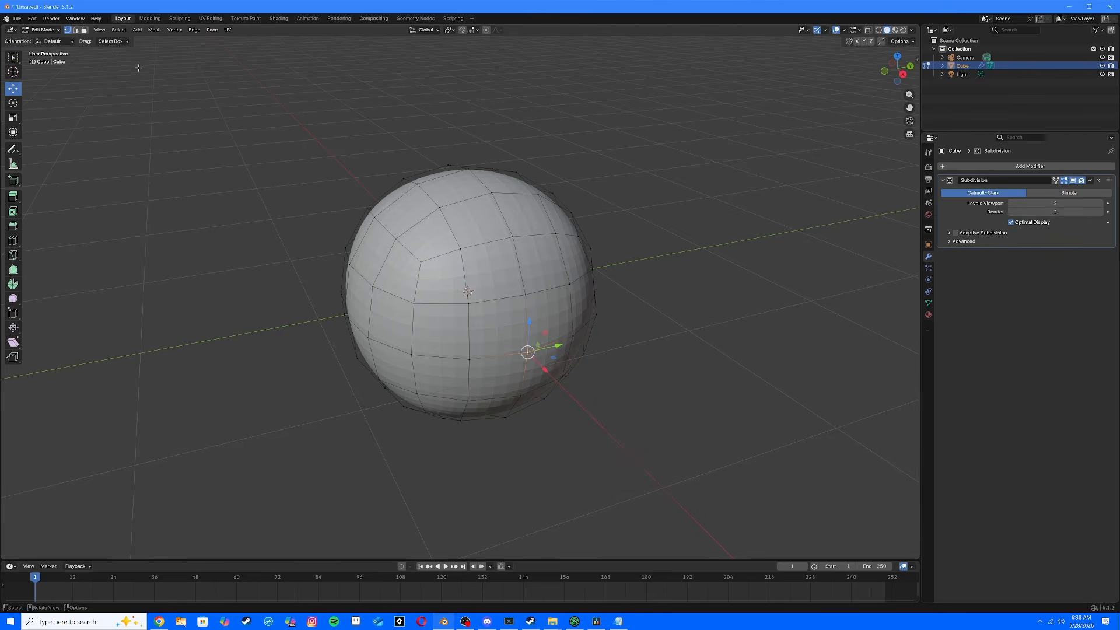
left_click(39, 29)
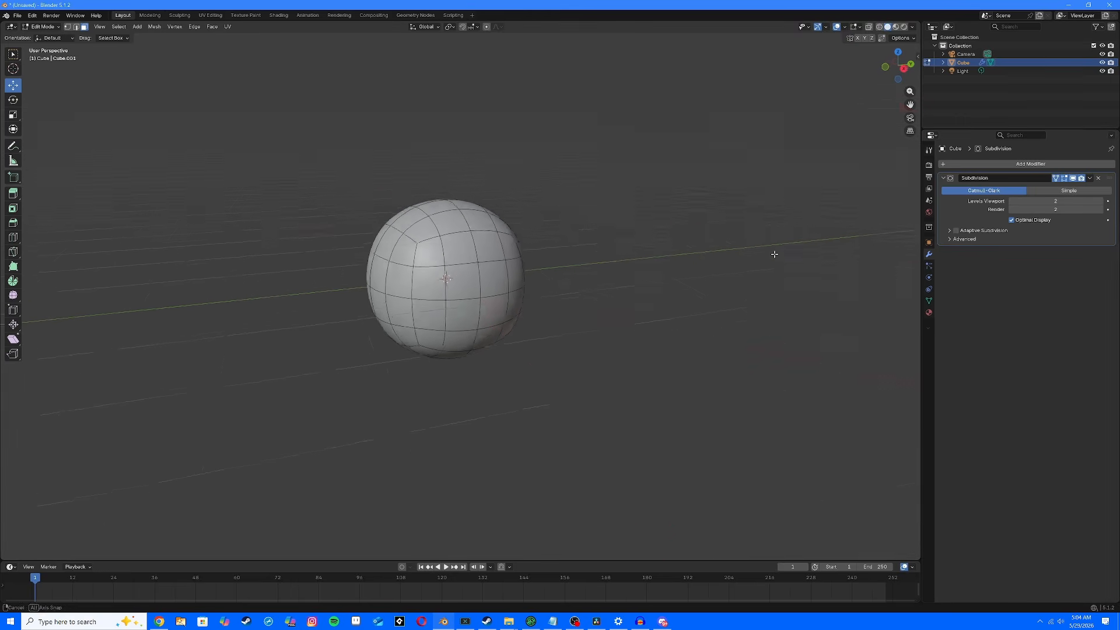
Step: Select a face on the smoothed sphere and pull it outward about 0.89 m along the X axis
scroll(782, 246, "up", 4)
middle_click_drag(783, 246, 549, 263)
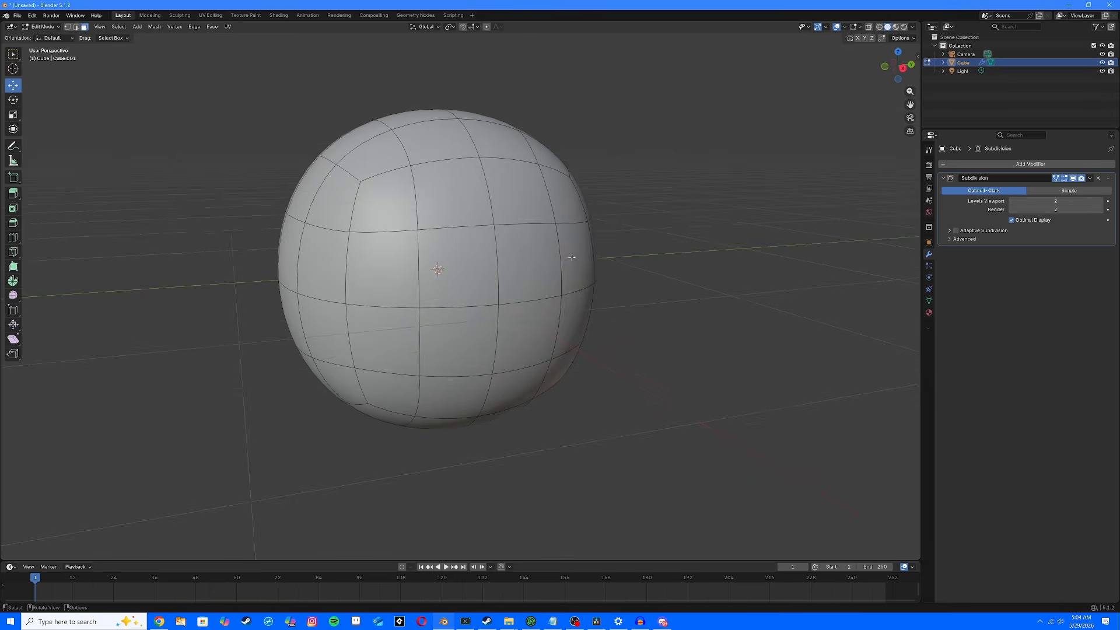
left_click(543, 265)
left_click_drag(558, 275, 753, 315)
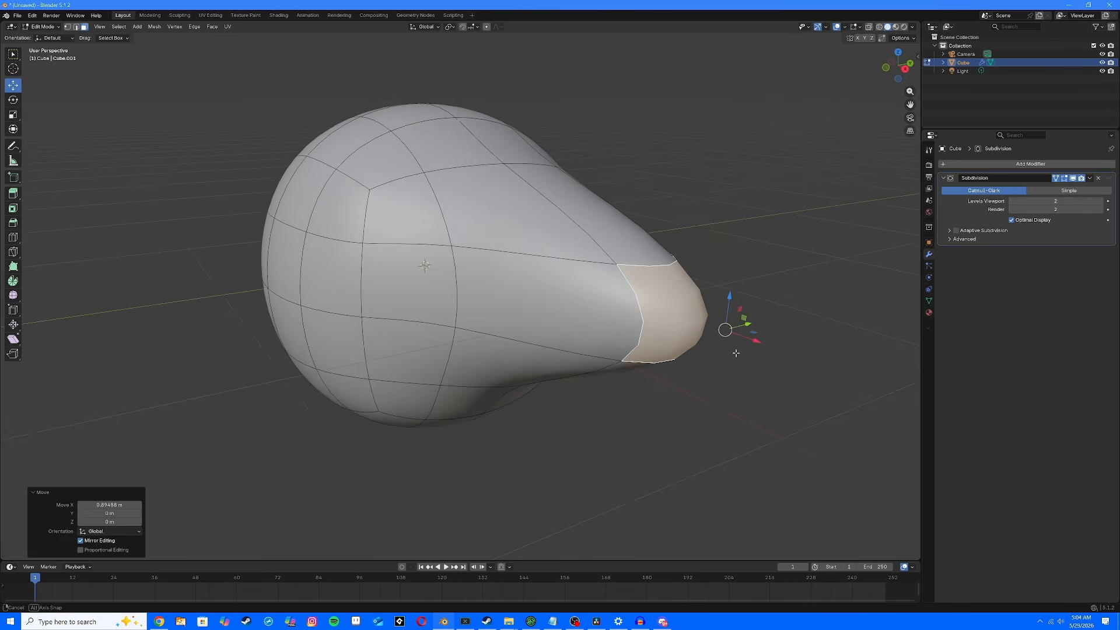
Step: Switch the Subdivision modifier's On Cage display off and on, and undo the face move
left_click(1056, 178)
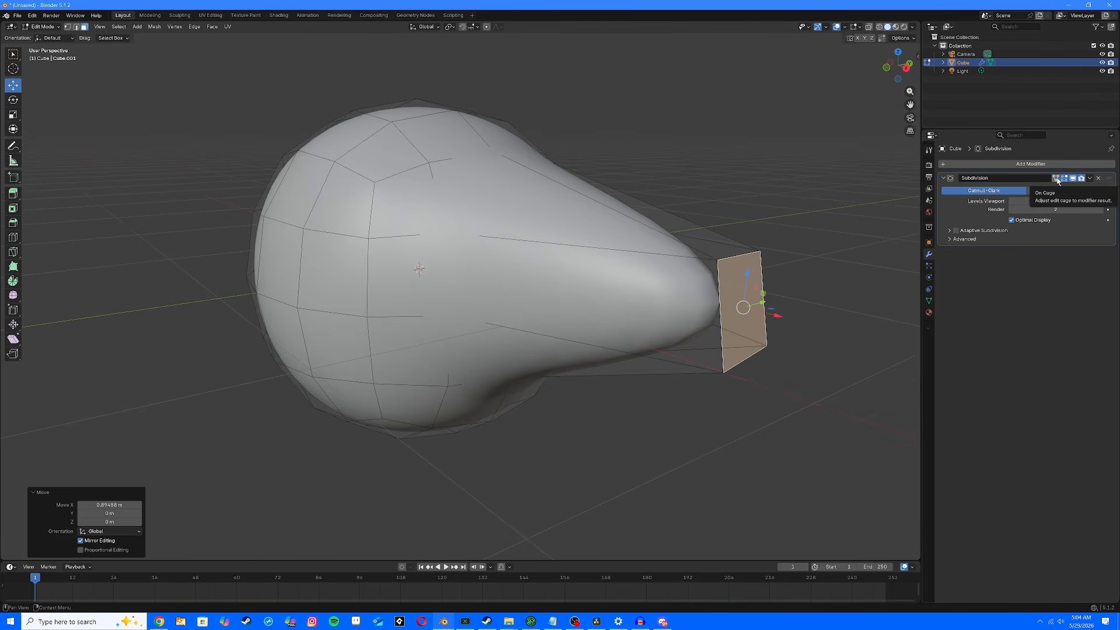
left_click(1057, 178)
key("ctrl+z")
middle_click_drag(705, 259, 644, 267)
key("ctrl+z")
key("ctrl+z")
scroll(652, 277, "down", 2)
scroll(702, 268, "up", 1)
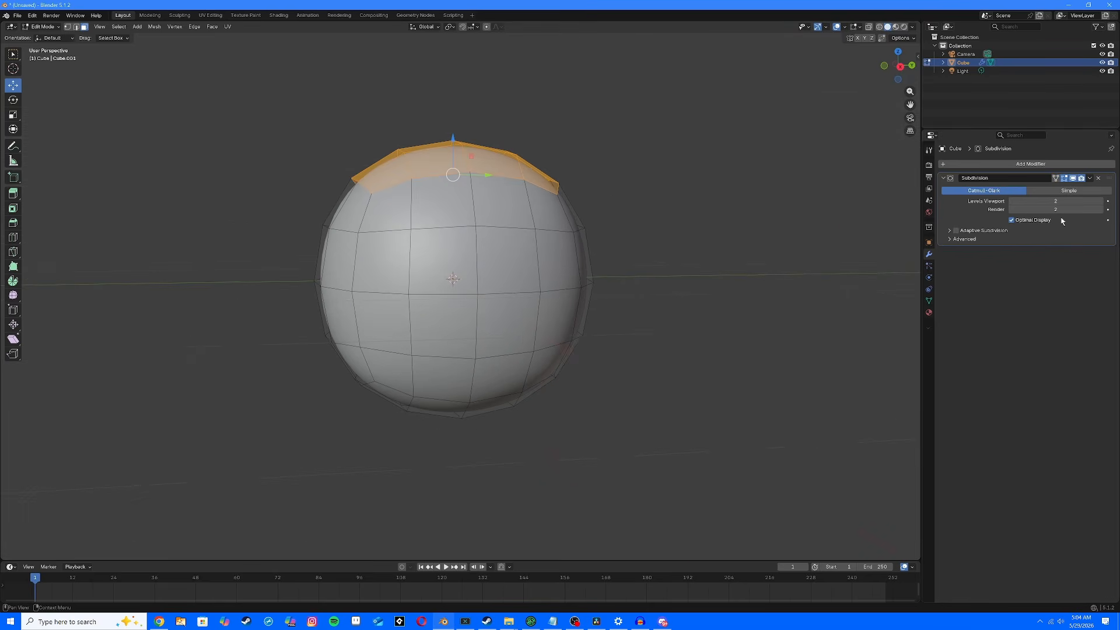
Step: Enable On Cage for the Subdivision modifier and extrude two separate front faces inward as eye sockets
left_click(1056, 178)
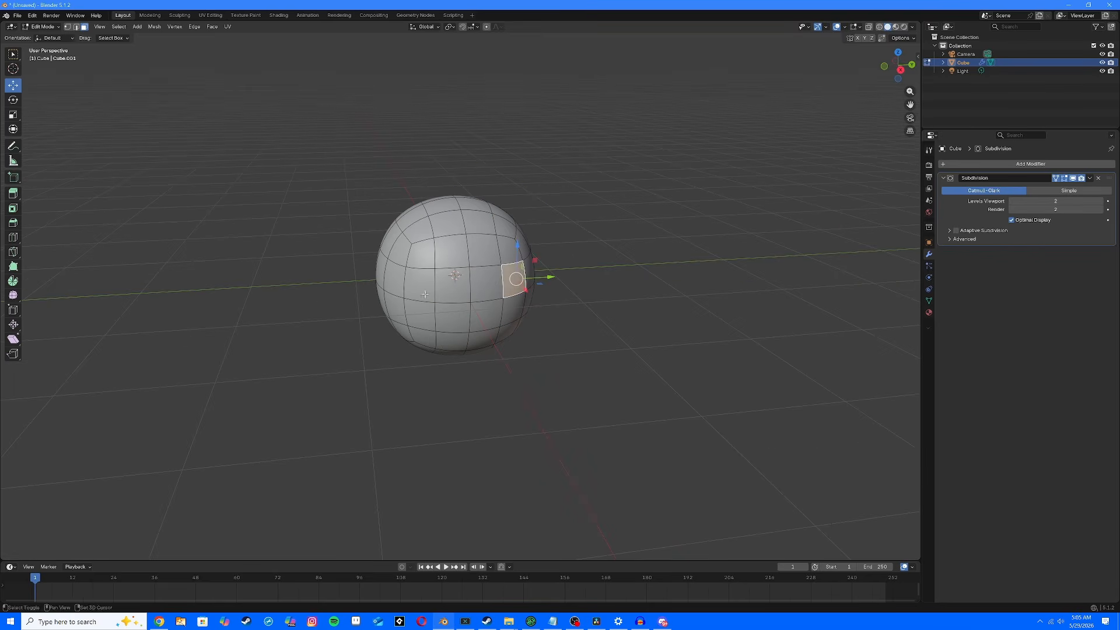
left_click(426, 294, "shift")
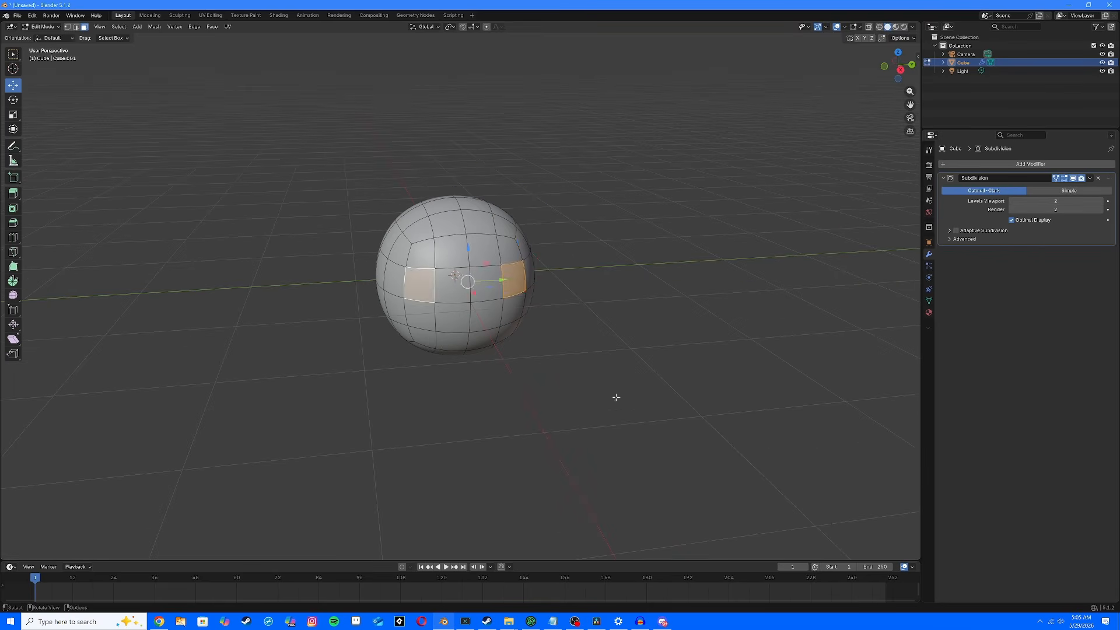
middle_click_drag(628, 404, 637, 442)
scroll(622, 377, "up", 2)
key("e")
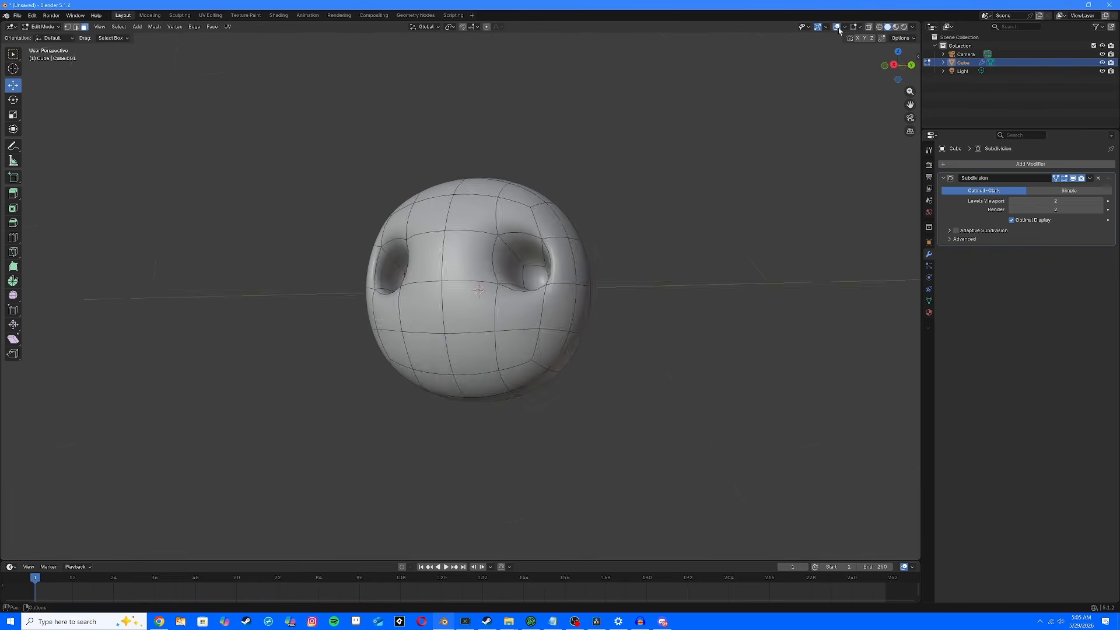
Step: Hide the viewport overlays and set the Subdivision modifier's viewport level to 3
left_click(836, 27)
middle_click_drag(760, 132, 772, 145)
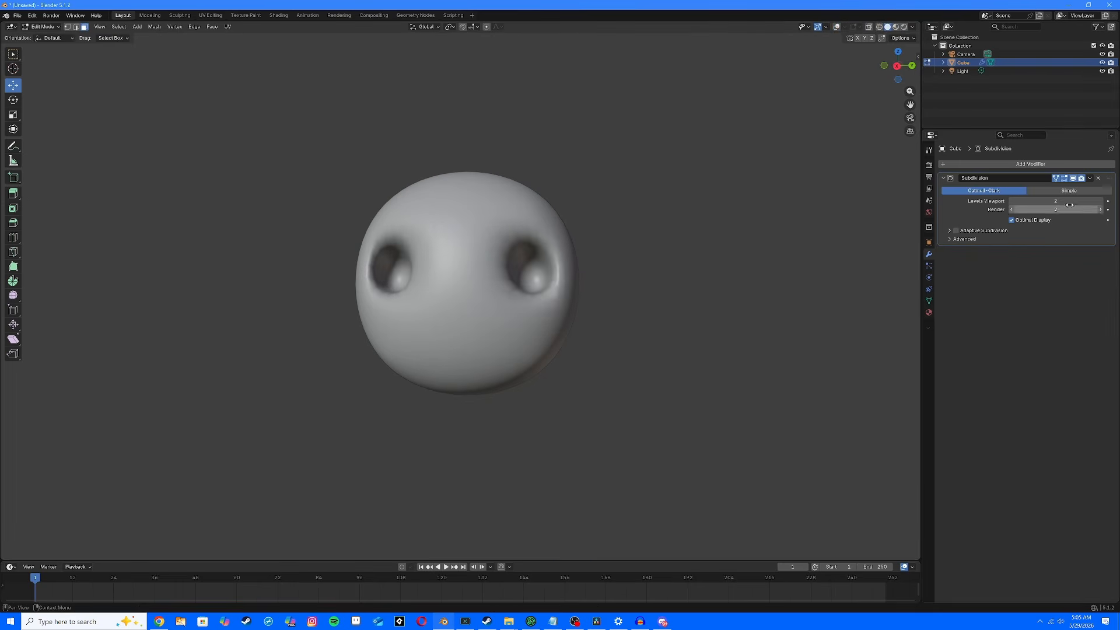
left_click(1100, 201)
mouse_move(662, 238)
middle_mouse_down()
mouse_move(690, 242)
mouse_move(662, 245)
mouse_move(662, 234)
middle_mouse_up()
Step: Show the overlays and extrude the row of four faces below the eyes inward about 0.17 m to form a mouth
key("alt+shift+z")
left_click(523, 353)
left_click(488, 355, "shift")
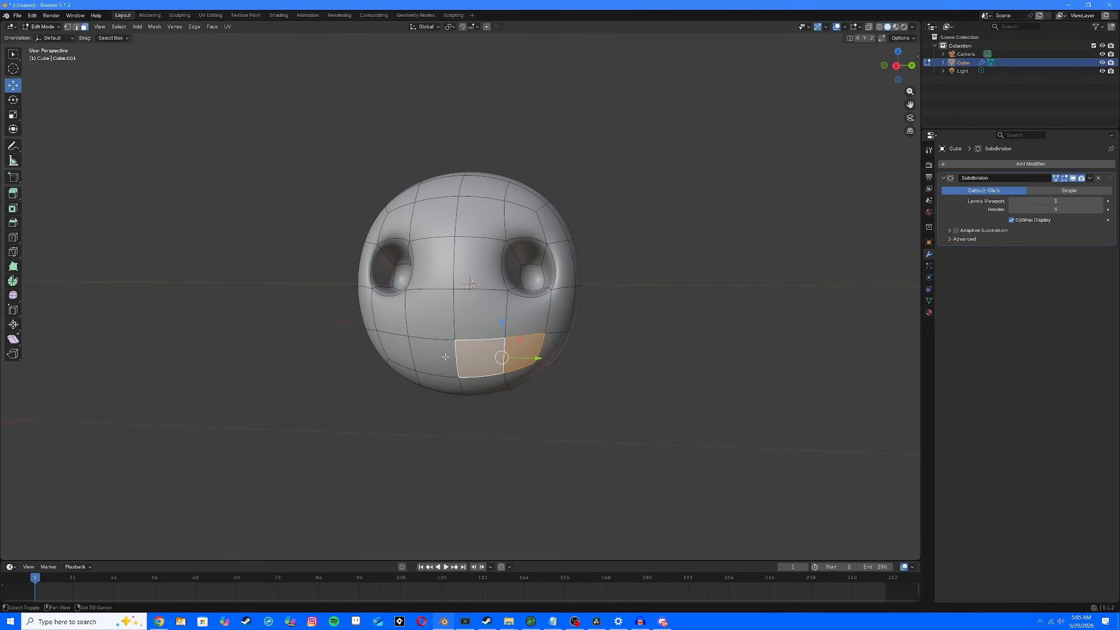
left_click(436, 355, "shift")
left_click(400, 352, "shift")
middle_click_drag(458, 361, 532, 376)
key("e")
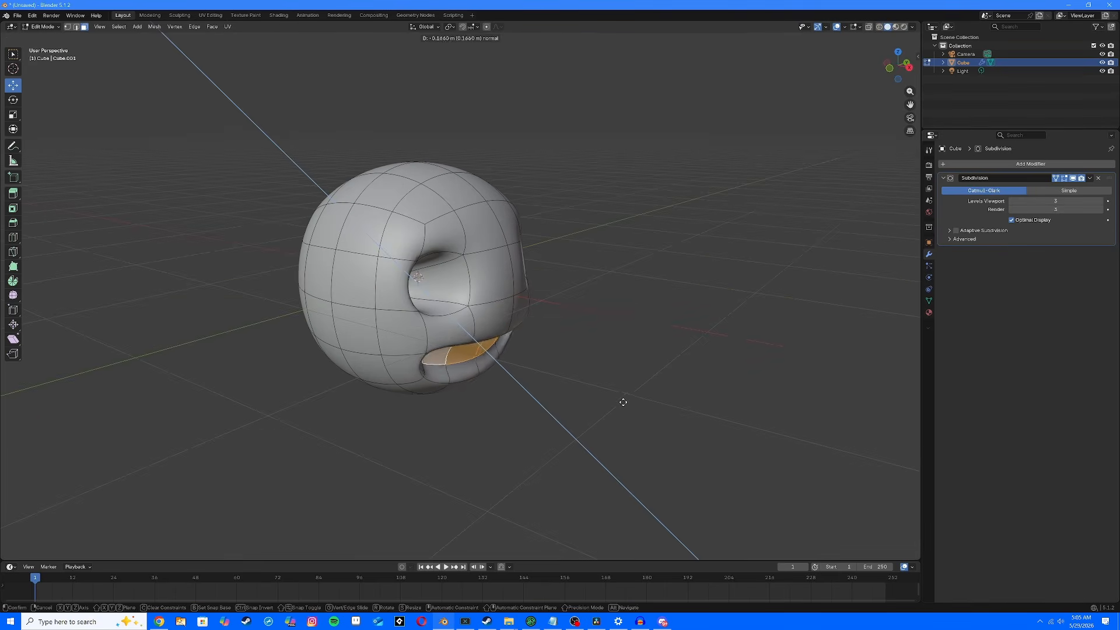
left_click(618, 400)
left_click(837, 27)
scroll(840, 344, "down", 1)
middle_click_drag(869, 345, 787, 331)
left_click(836, 27)
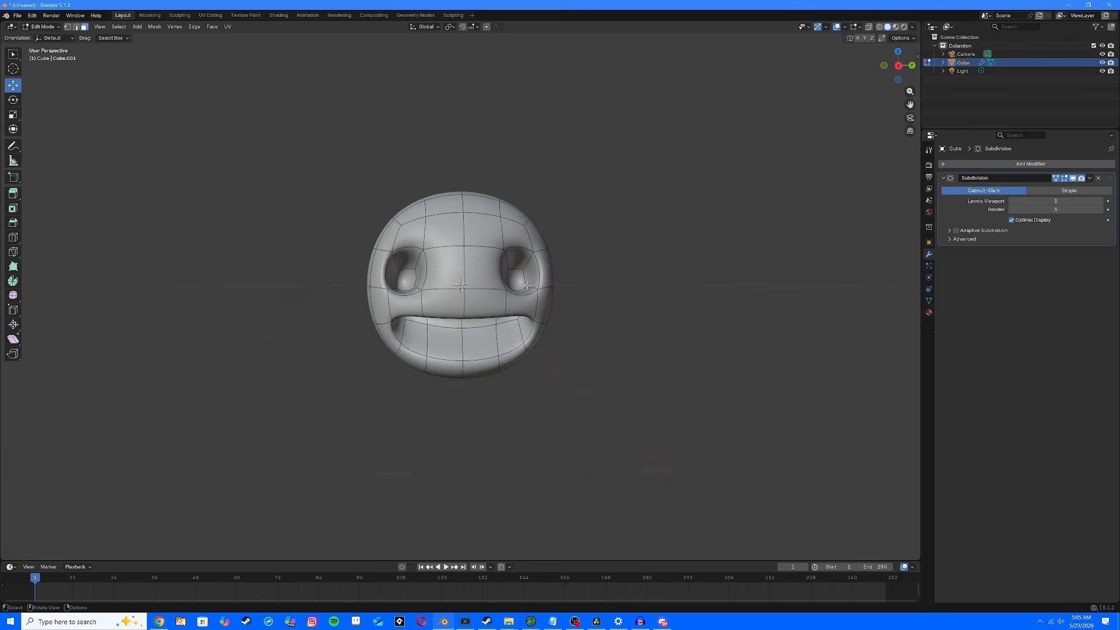
Step: Switch to edge selection and move an edge of the lower lip along the Z axis
scroll(491, 395, "up", 2)
left_click(76, 27)
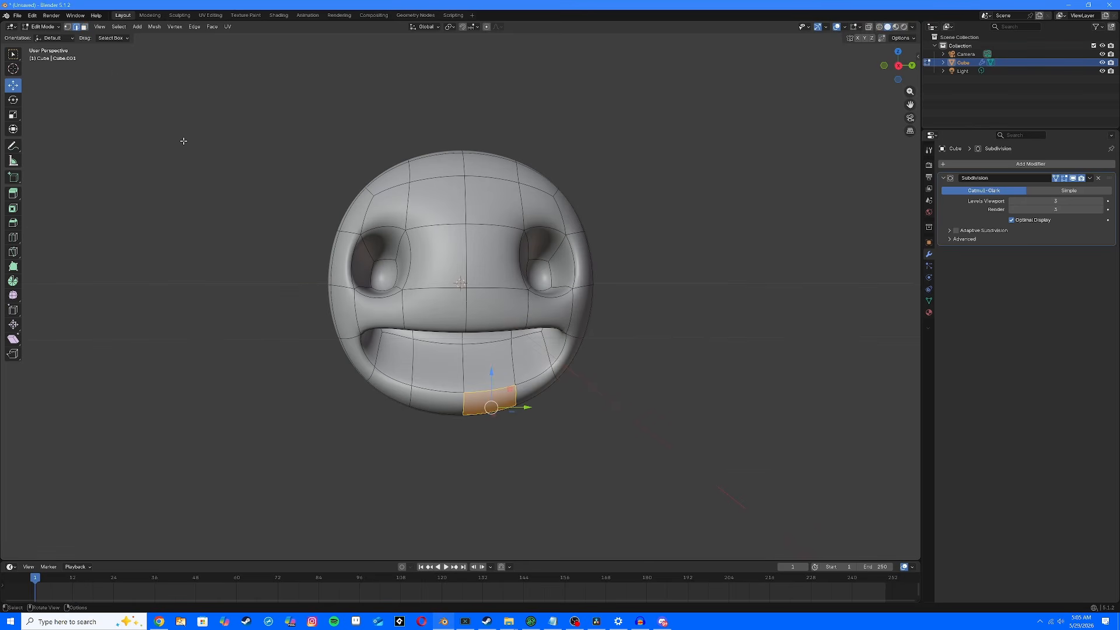
left_click(462, 391)
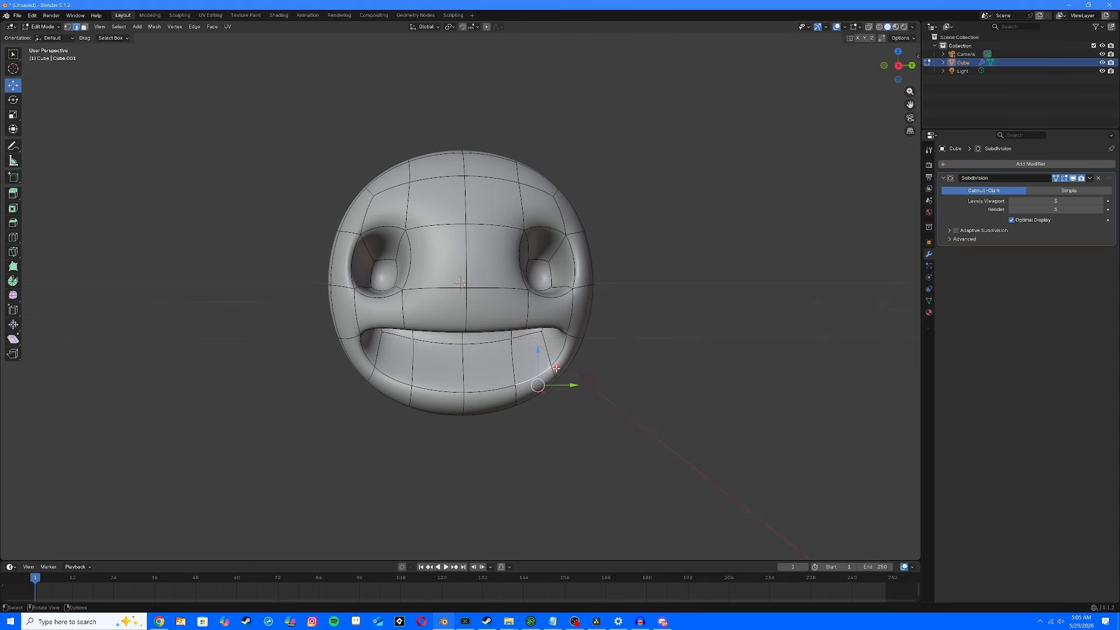
key("g")
key("z")
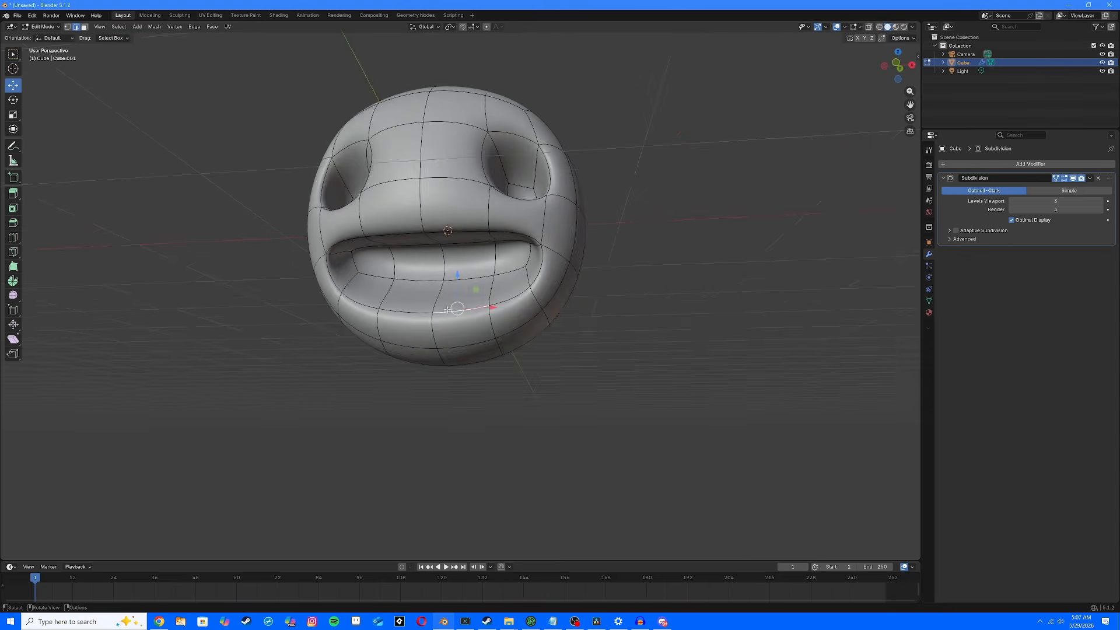
Step: Turn on X-axis mirroring and reshape the mouth by moving the selected lower-lip edge
middle_click_drag(711, 189, 724, 201)
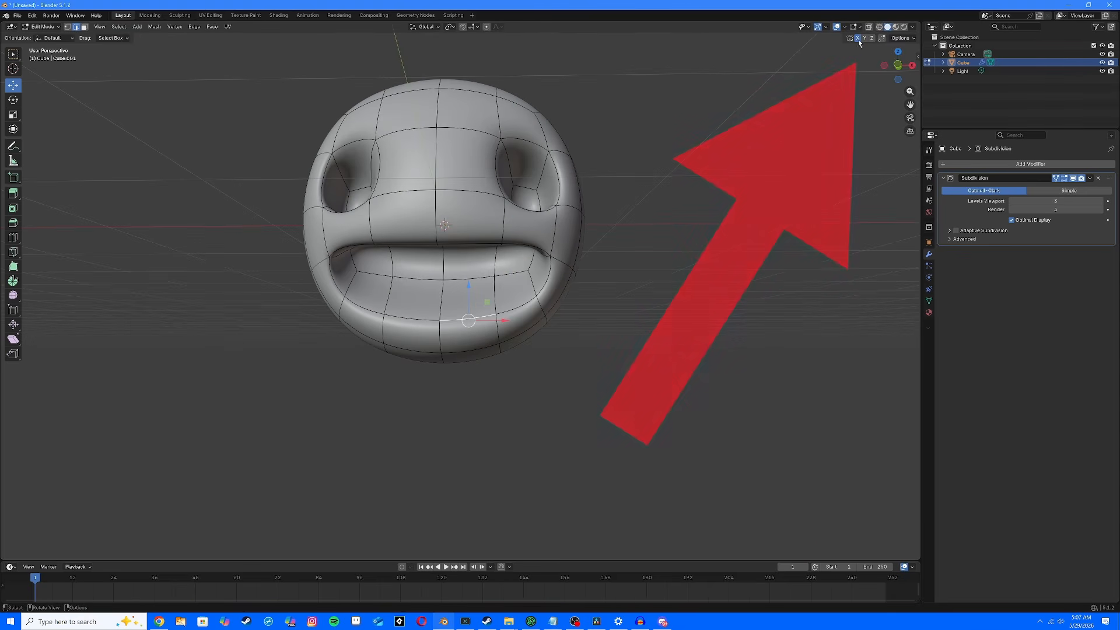
middle_click_drag(481, 273, 485, 279)
mouse_move(476, 285)
left_mouse_down()
mouse_move(477, 274)
mouse_move(524, 317)
mouse_move(592, 313)
mouse_move(463, 389)
mouse_move(600, 370)
mouse_move(575, 260)
mouse_move(437, 357)
mouse_move(495, 320)
mouse_move(495, 277)
left_mouse_up()
middle_click_drag(495, 279, 409, 281)
left_click_drag(400, 287, 358, 277)
Step: Switch to vertex selection and reposition a mirrored lip vertex from several angles to start closing the mouth
left_click(67, 27)
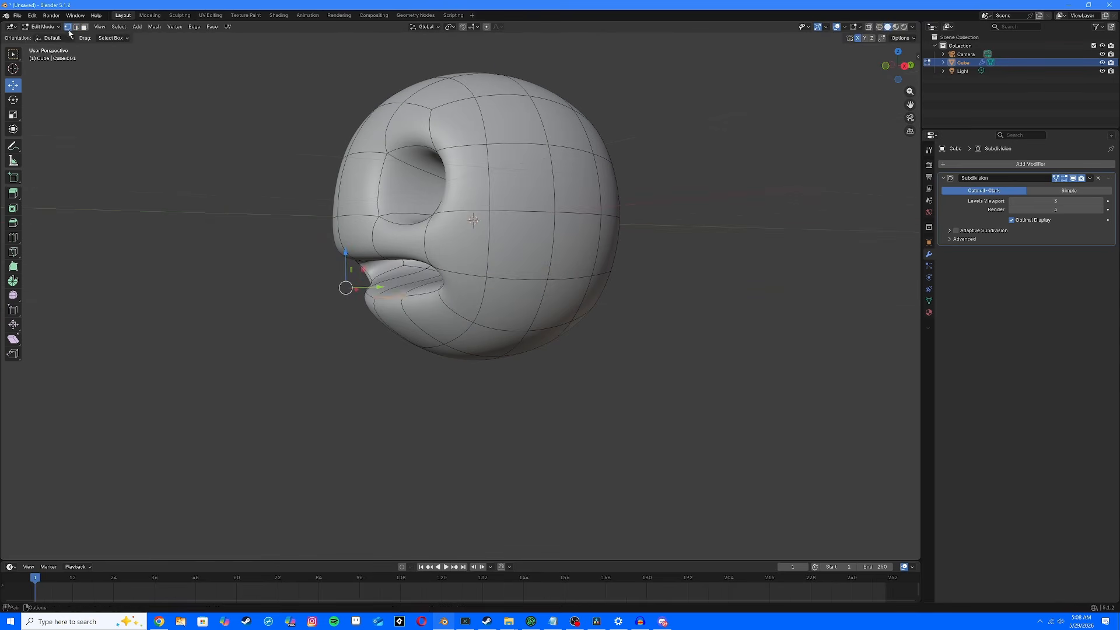
middle_click_drag(403, 291, 478, 312)
left_click(478, 319)
left_click_drag(499, 320, 502, 329)
middle_click_drag(503, 327, 604, 315)
left_click_drag(543, 274, 538, 271)
middle_click_drag(548, 280, 533, 281)
left_click_drag(557, 273, 566, 270)
middle_click_drag(566, 274, 408, 274)
Step: Adjust two more lip vertices, moving the last one up about 0.14 m along Z
left_click(445, 280)
left_click_drag(441, 272, 433, 261)
middle_click_drag(433, 262, 513, 268)
left_click(457, 279)
left_click_drag(457, 270, 457, 266)
middle_click_drag(461, 272, 574, 265)
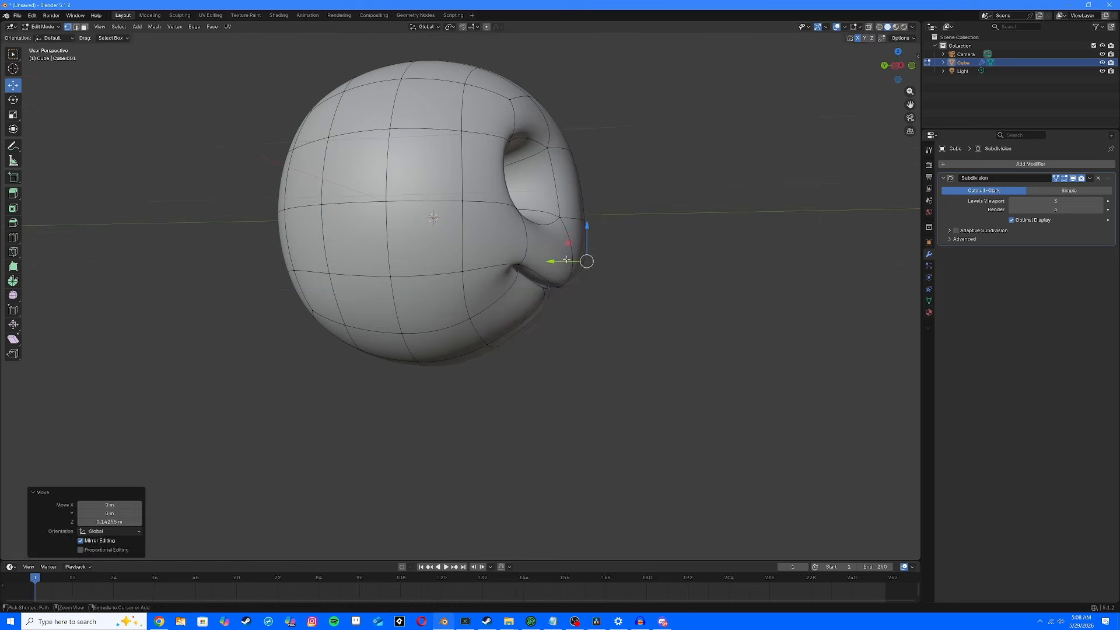
Step: Move the remaining upper- and lower-lip vertices to bring the lips together into a closed smile
left_click(549, 293)
left_click_drag(569, 274, 587, 270)
middle_click_drag(588, 270, 501, 263)
left_click(468, 333)
left_click_drag(470, 340, 471, 333)
middle_click_drag(471, 333, 575, 327)
left_click(595, 268)
left_click_drag(624, 245, 612, 230)
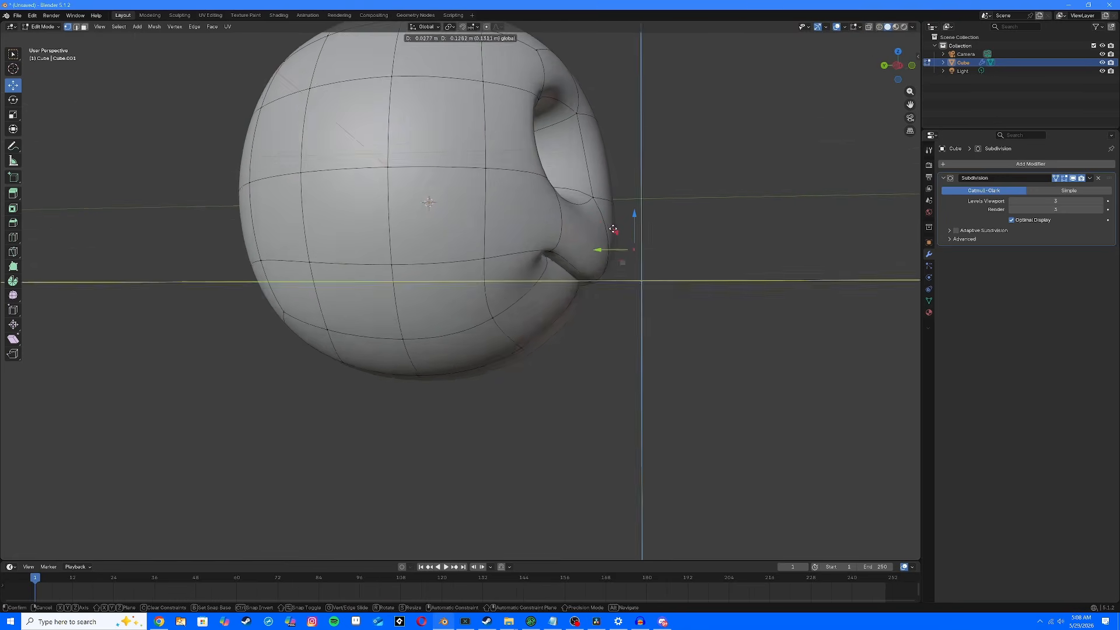
middle_click_drag(611, 230, 443, 258)
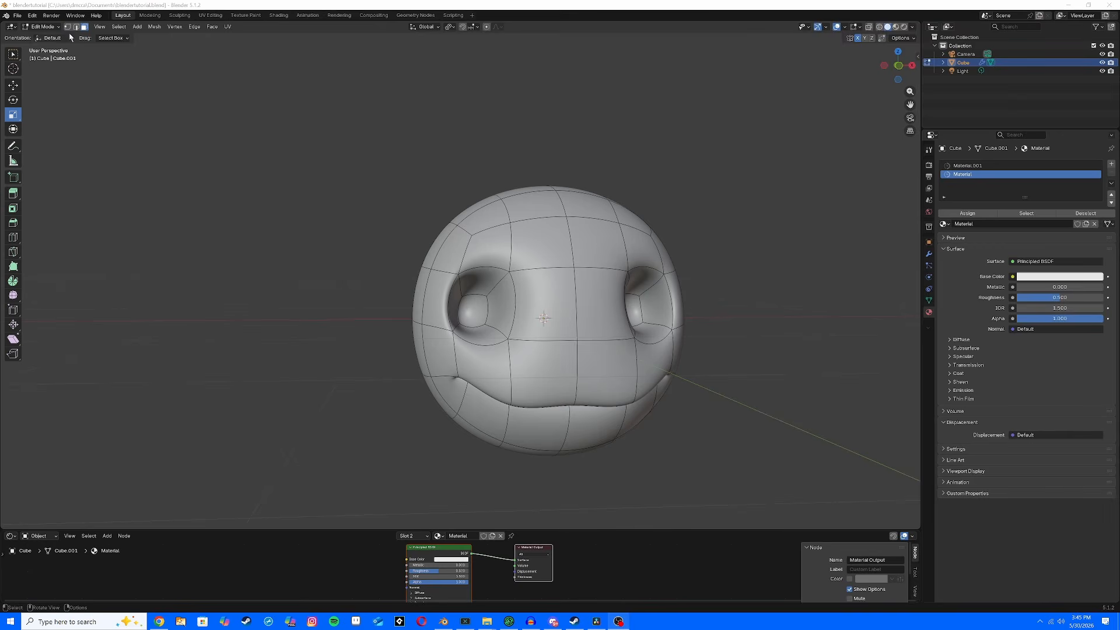
Step: Enable Proportional Editing and raise the head's top vertex about 0.99 m along Z, enlarging the proportional size to about 1.61
left_click(68, 27)
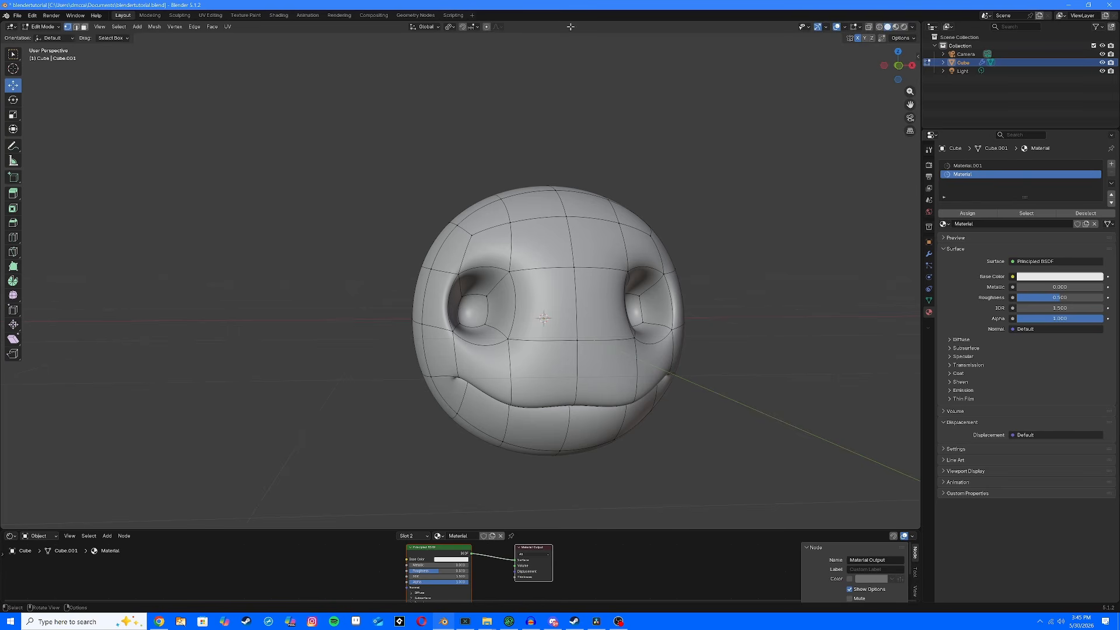
left_click(486, 27)
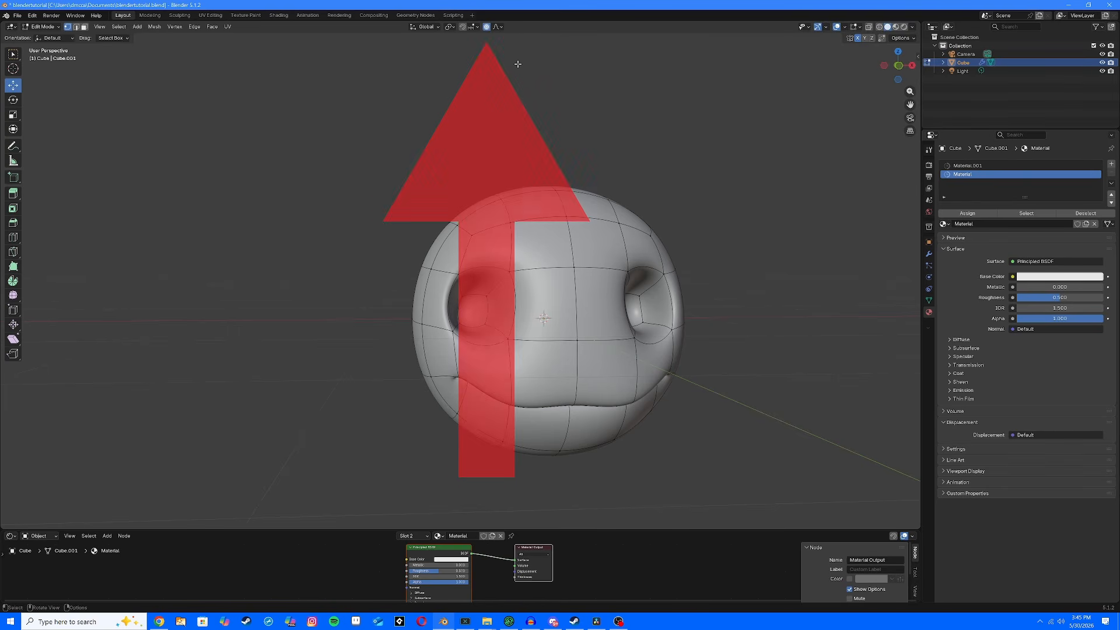
left_click_drag(519, 175, 521, 120)
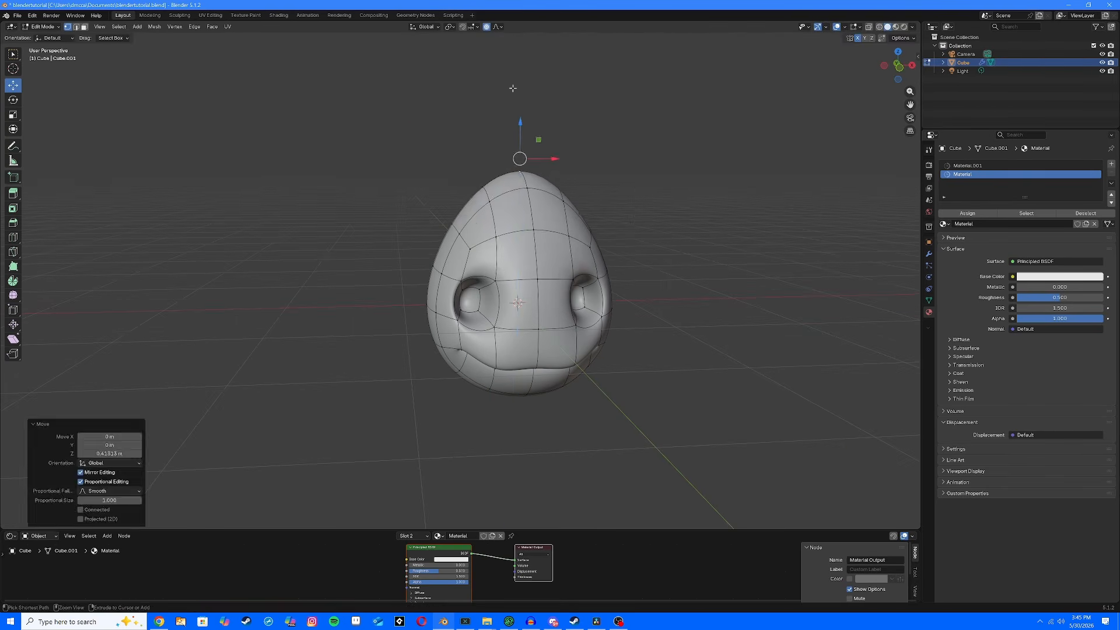
key("ctrl+z")
left_click_drag(521, 172, 537, 53)
scroll(530, 110, "down", 5)
scroll(529, 110, "up", 5)
scroll(534, 111, "down", 3)
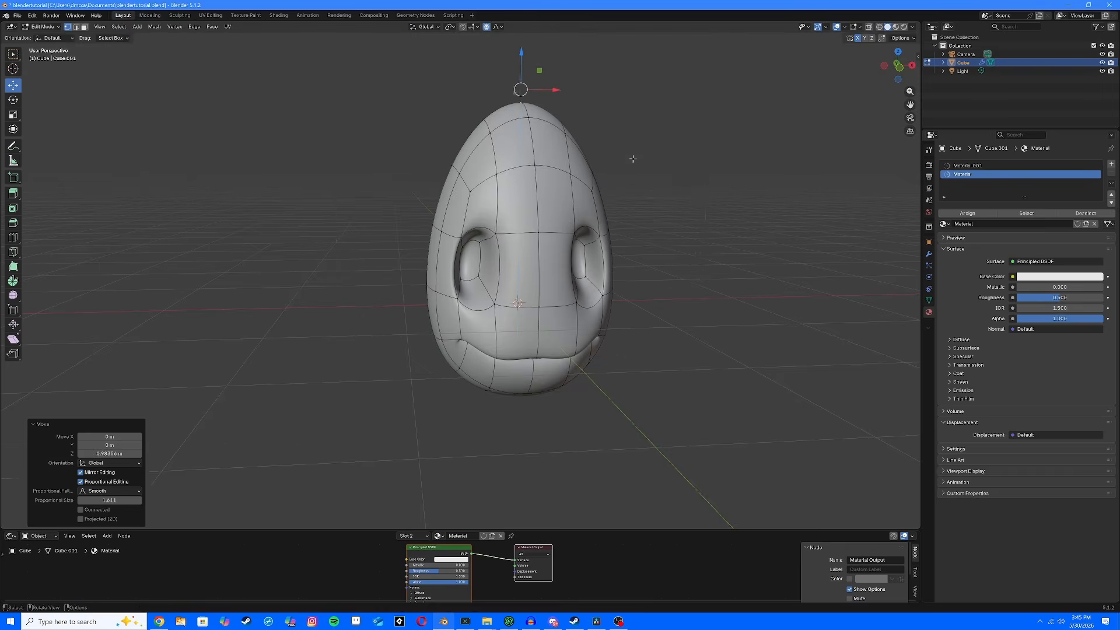
middle_click_drag(633, 159, 583, 158)
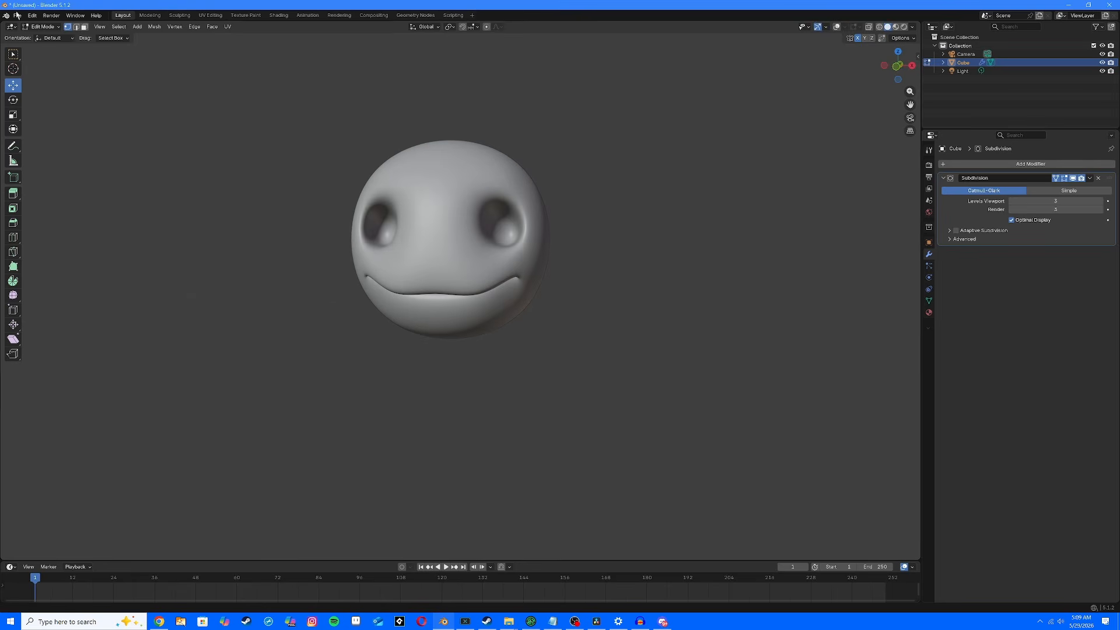
Step: Return to Object Mode, add a UV sphere and rotate it 90° about the X axis
left_click(43, 27)
left_click(44, 34)
left_click(108, 114)
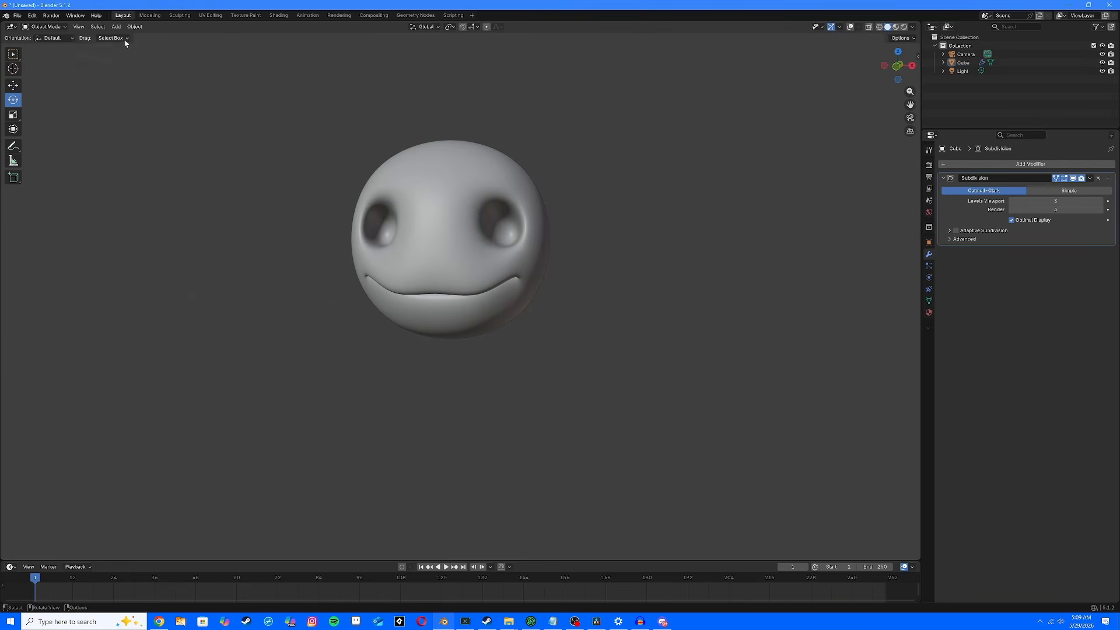
middle_click_drag(300, 145, 315, 145)
left_click(117, 27)
mouse_move(160, 37)
left_click(204, 61)
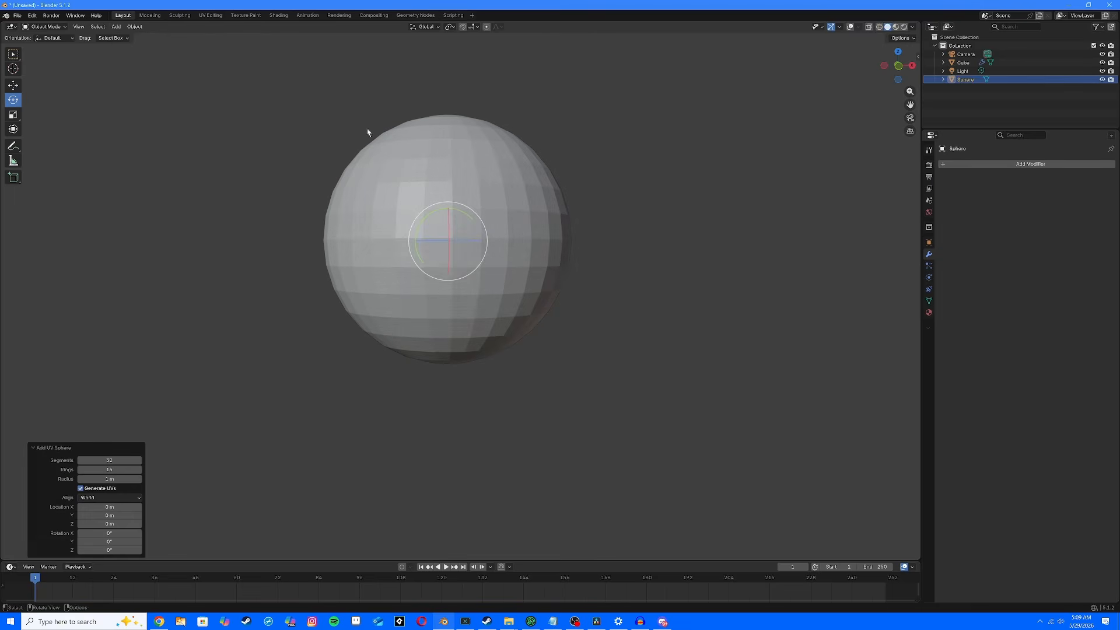
left_click_drag(448, 221, 482, 247)
key("ctrl+z")
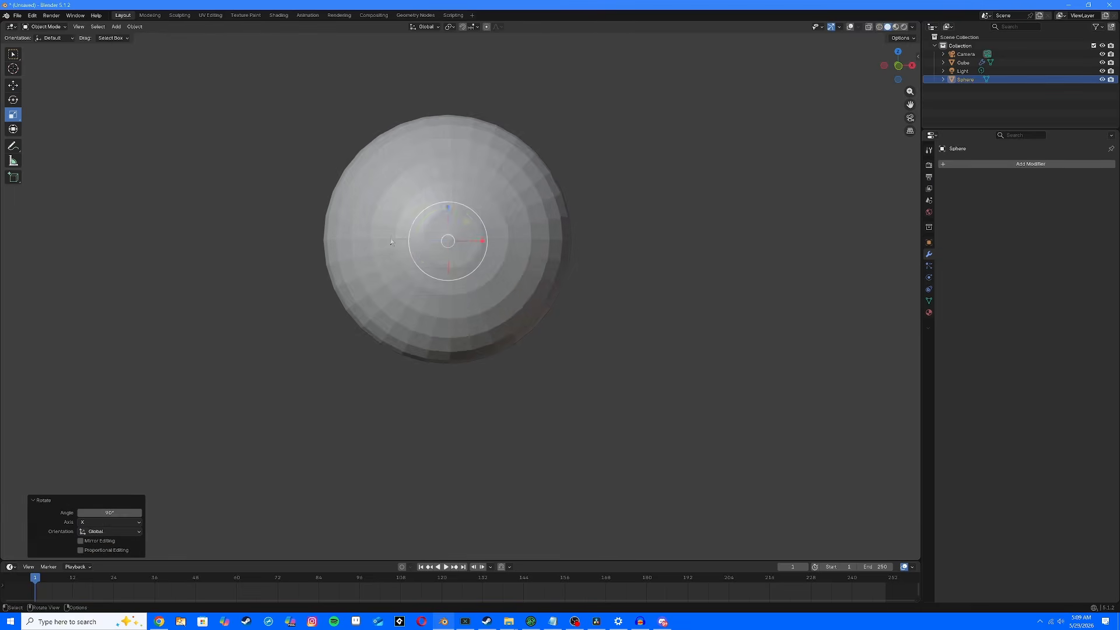
Step: Scale the sphere down to eyeball size and move it into one eye socket
left_click_drag(409, 241, 513, 227)
left_click(12, 86)
middle_click_drag(516, 228, 519, 263)
left_click_drag(515, 225, 516, 242)
Step: Duplicate the eyeball and move the copy about -0.95 m along X to the other eye socket
key("shift+d")
key("x")
left_click(441, 256)
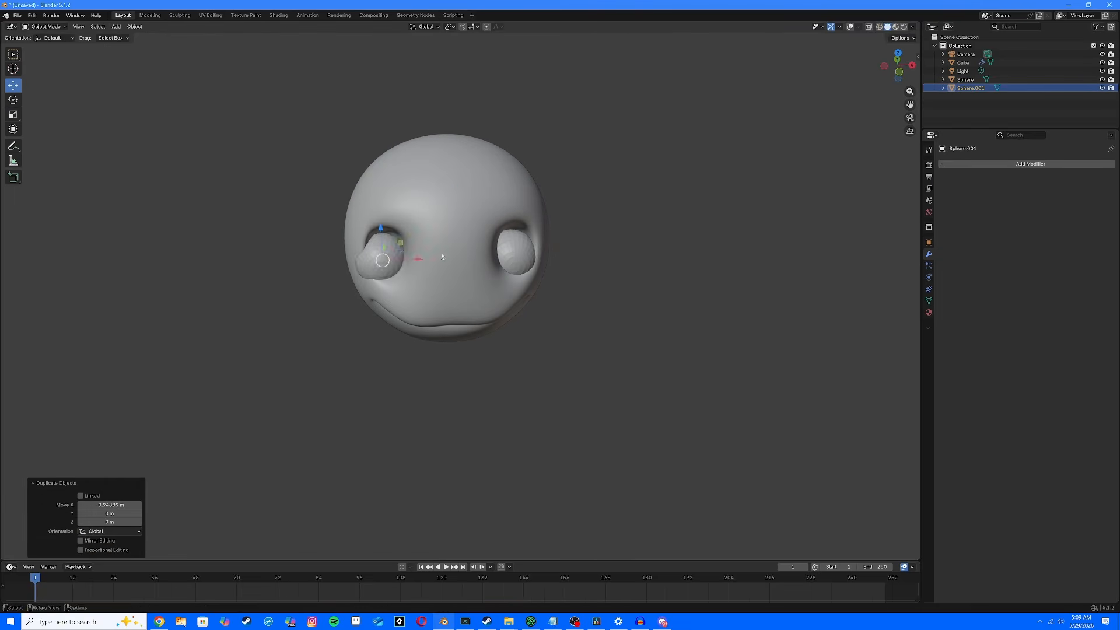
Step: Add a Mirror modifier to the smooth-shaded UV sphere at the centre of the scene
middle_click_drag(441, 257, 446, 274)
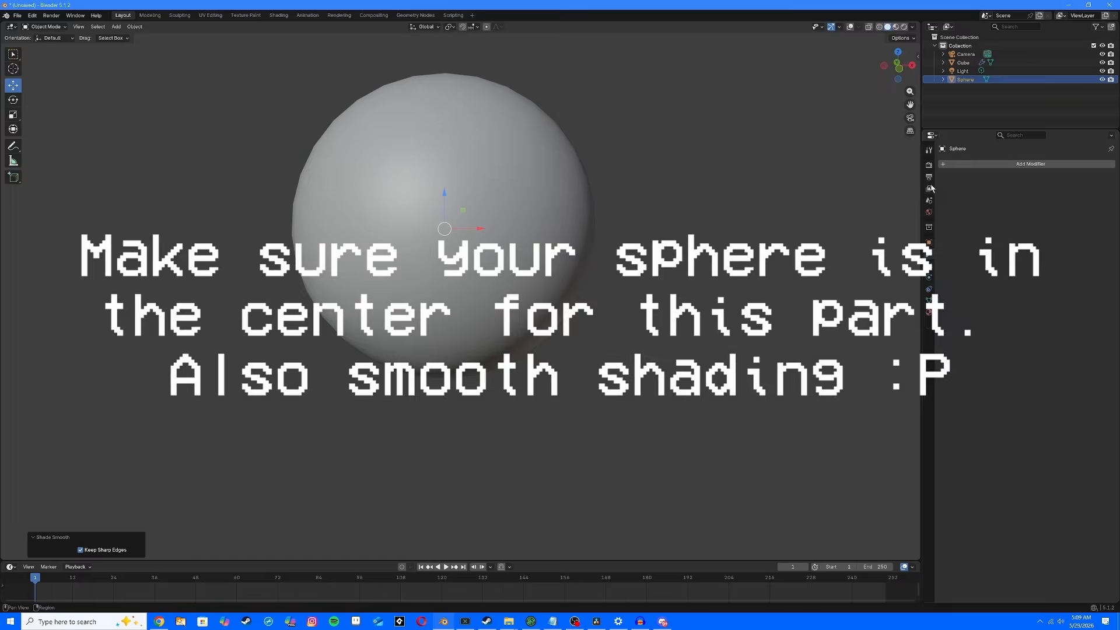
left_click(980, 164)
mouse_move(980, 170)
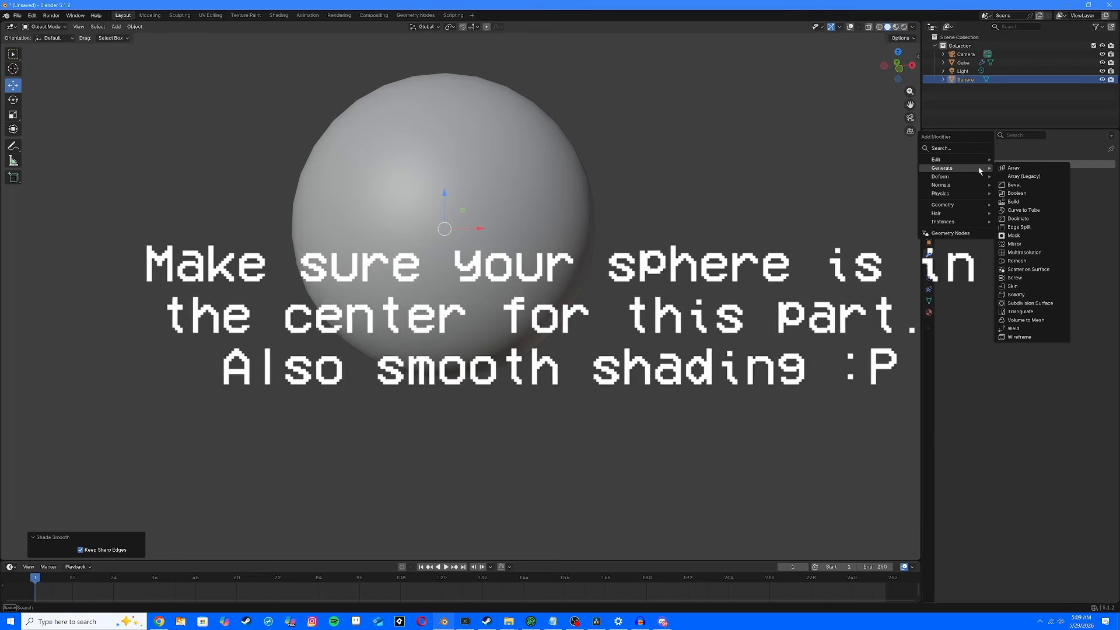
left_click(1015, 244)
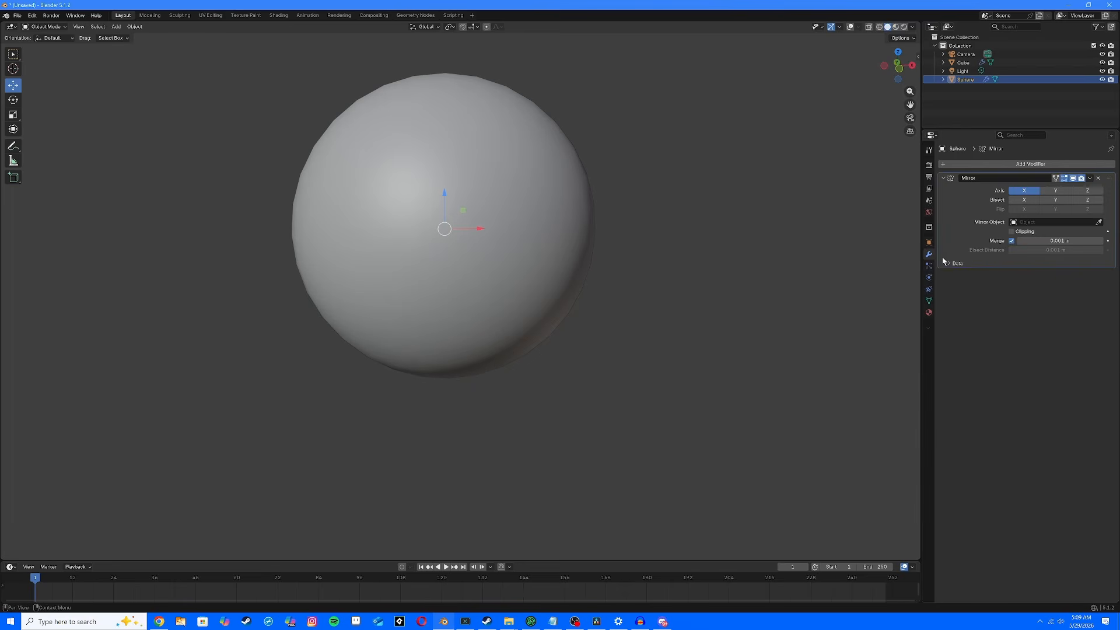
scroll(837, 316, "down", 1)
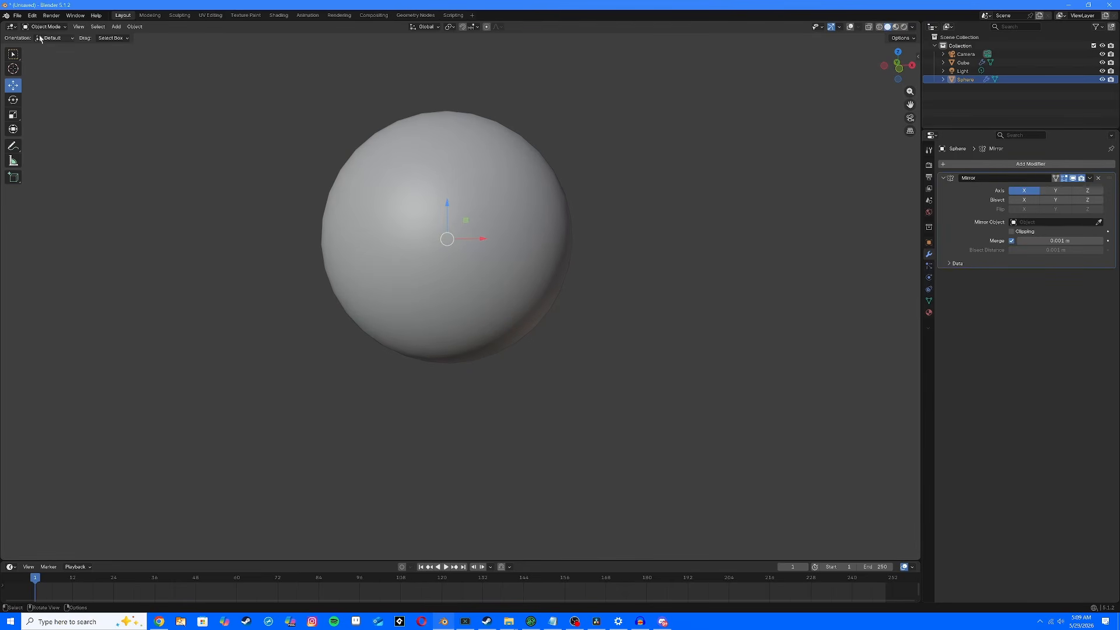
left_click_drag(480, 238, 757, 235)
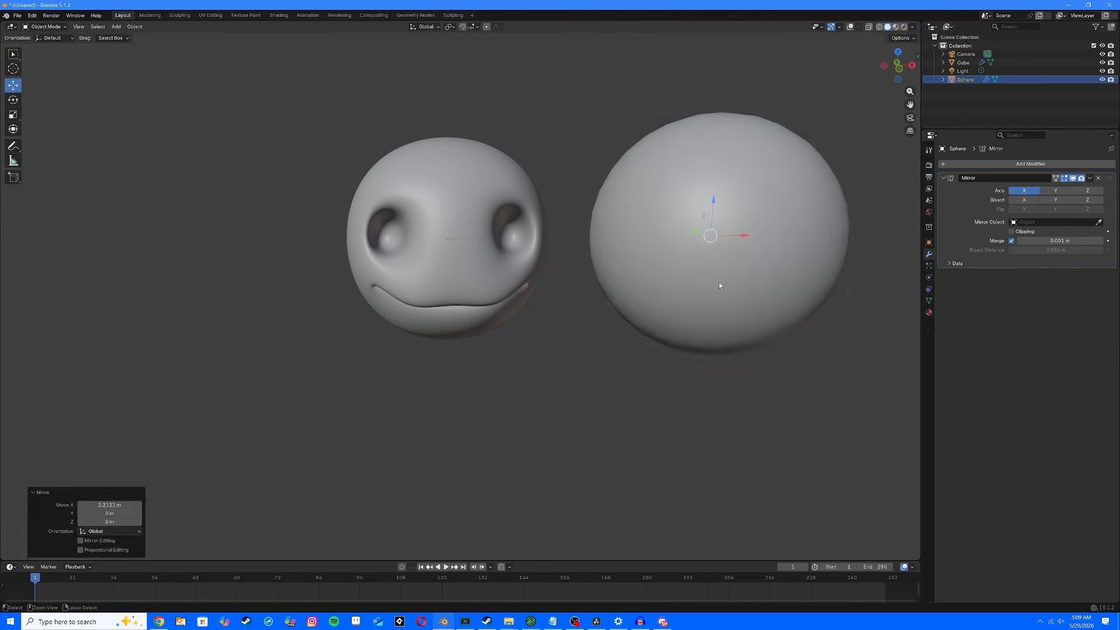
key("ctrl+z")
left_click(45, 27)
left_click(47, 54)
Step: In Edit Mode, move the sphere's mesh along X out beside the head and scale it to 0.2
left_click(44, 26)
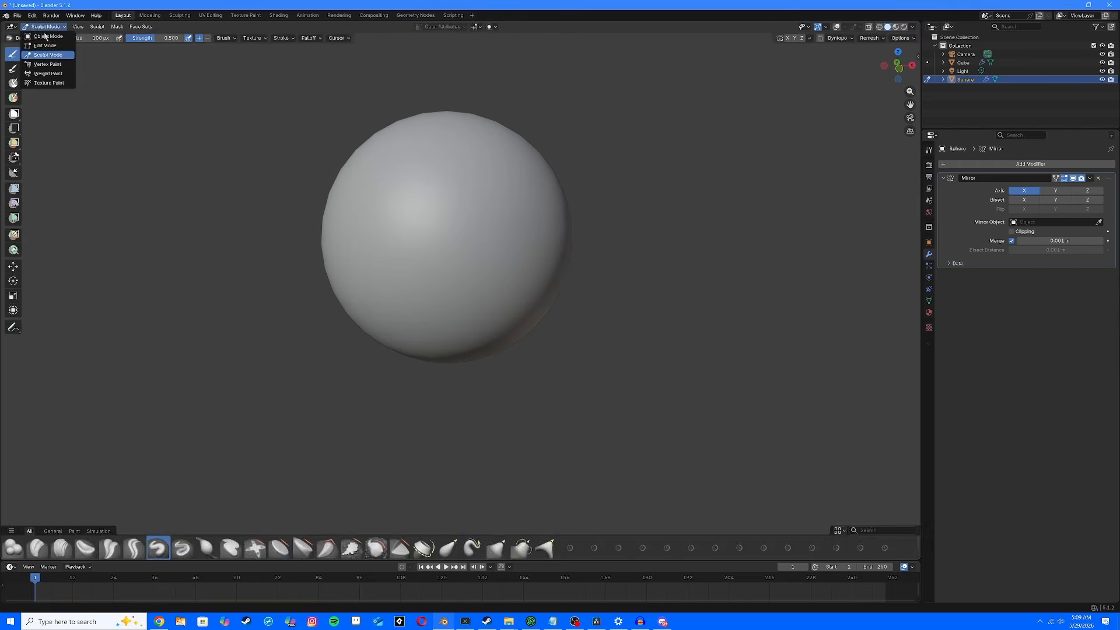
left_click(58, 45)
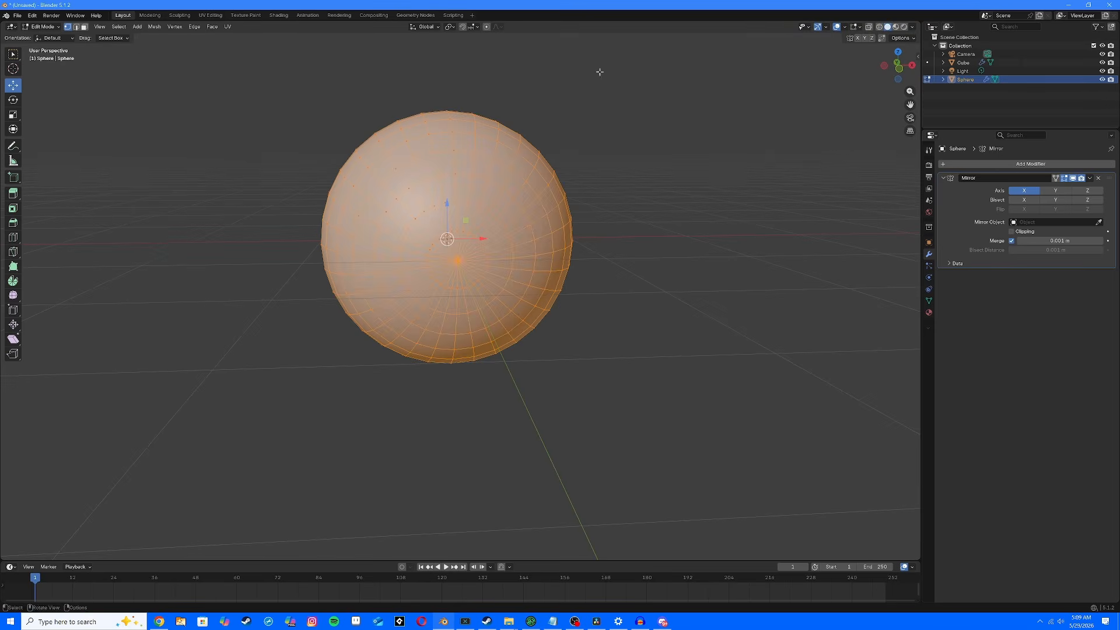
left_click(135, 29)
left_click_drag(483, 239, 693, 247)
left_click(13, 115)
left_click_drag(615, 239, 589, 238)
Step: Fit the mirrored eyeballs into the eye sockets by adjusting their position and size, and return to Object Mode
left_click(13, 85)
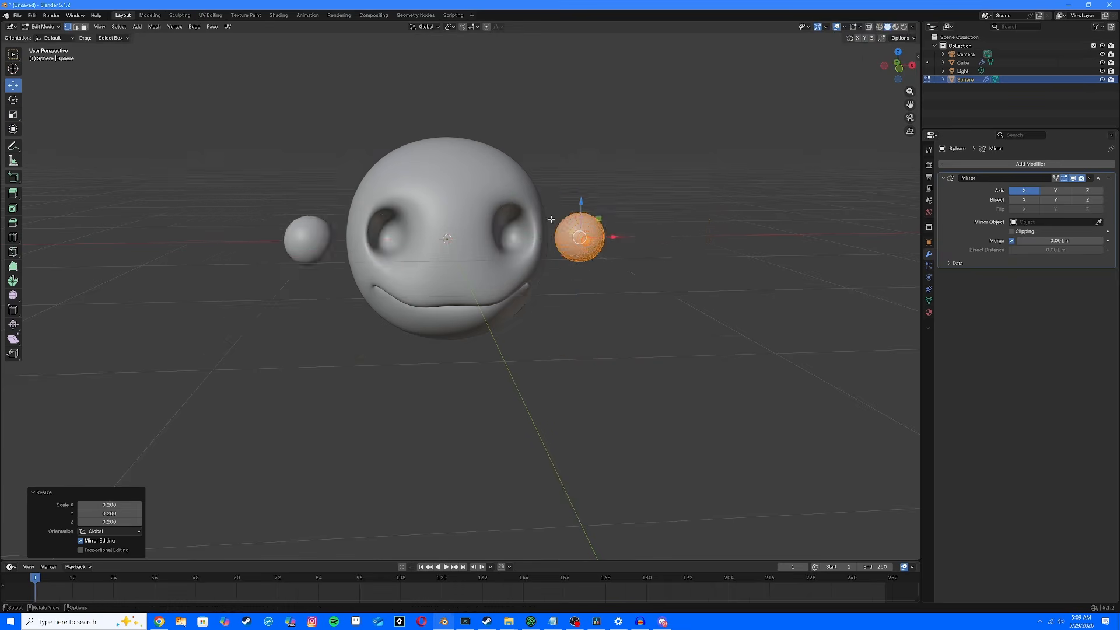
left_click_drag(478, 222, 491, 230)
left_click(13, 115)
left_click_drag(538, 255, 544, 260)
left_click(13, 86)
left_click_drag(503, 226, 500, 231)
left_click_drag(502, 193, 502, 199)
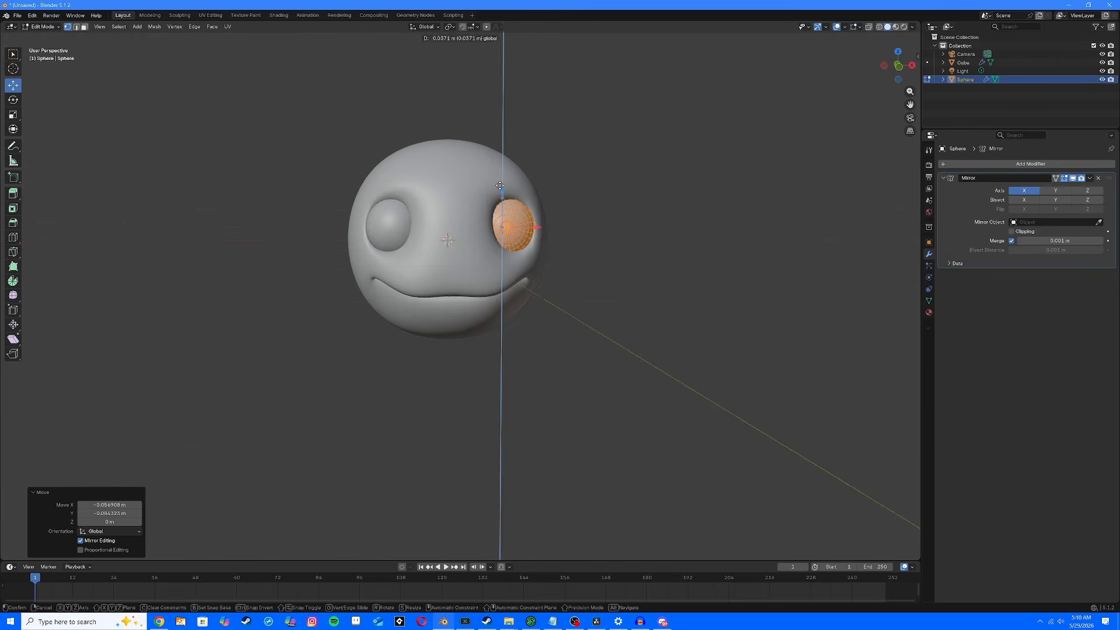
key("Tab")
left_click(732, 204)
middle_click_drag(732, 204, 774, 215)
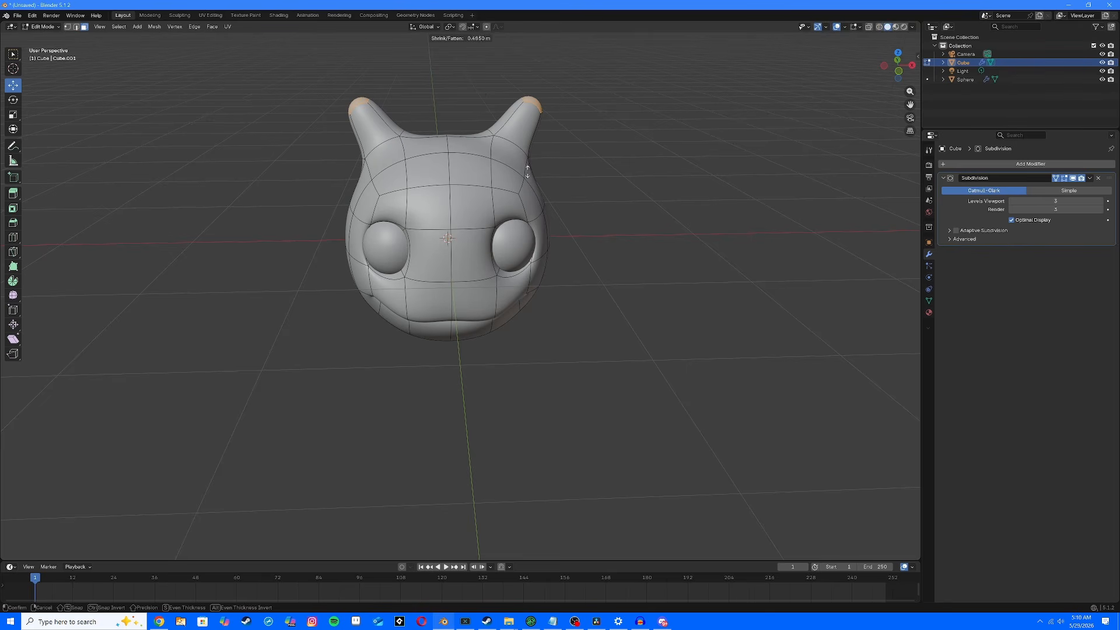
Step: Try extruding two horns from the head along their normals and sinking the inset top faces about 0.67 m into the head
left_click(529, 170)
left_click(13, 115)
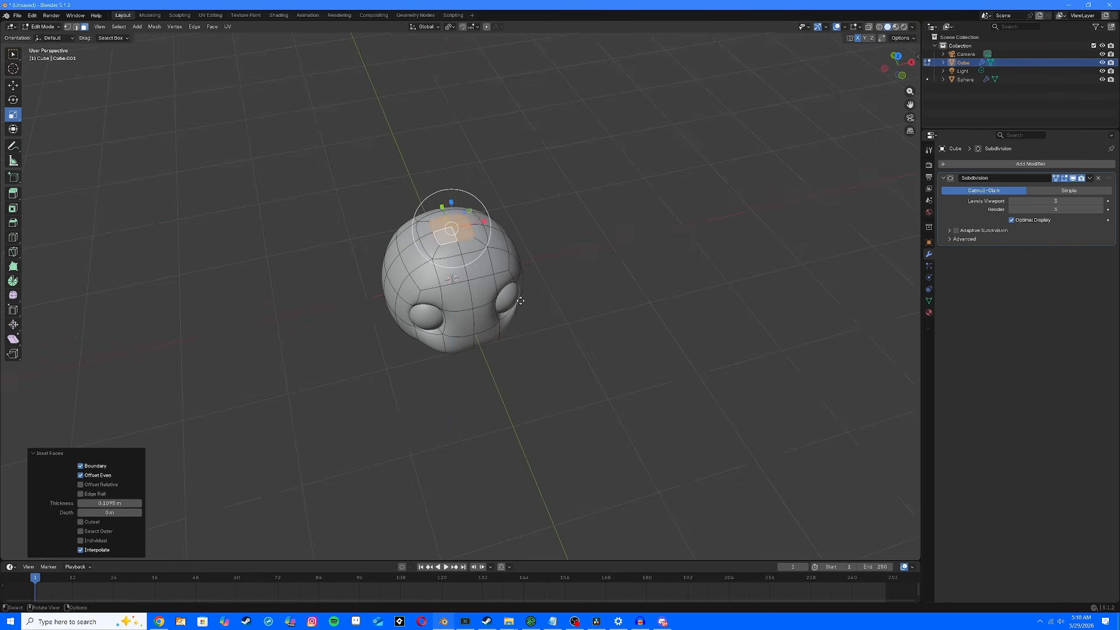
key("e")
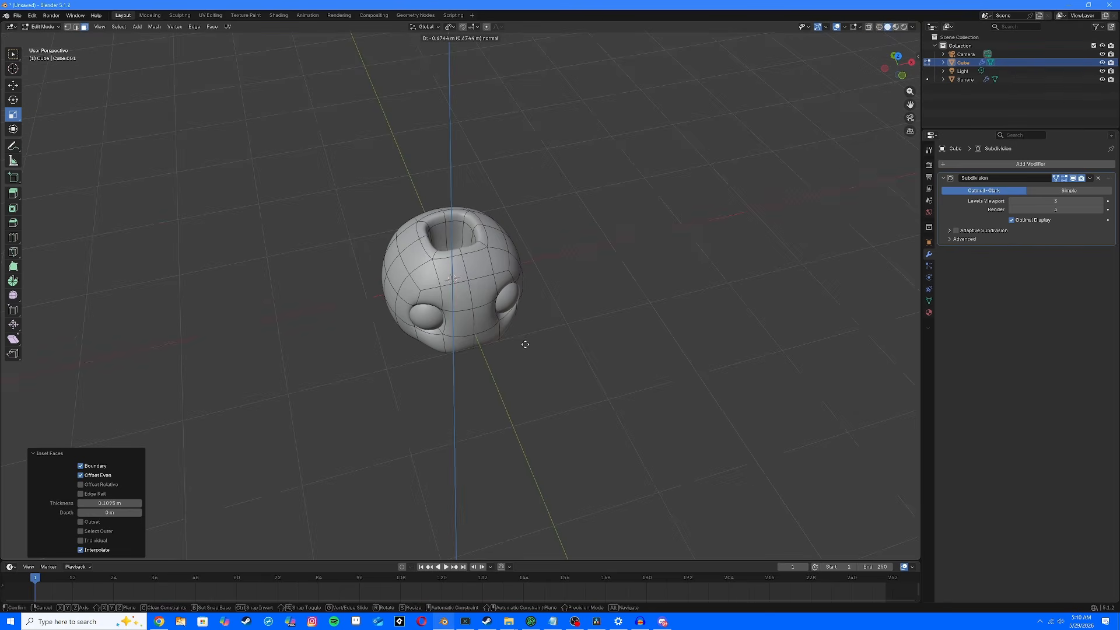
left_click(523, 342)
middle_click_drag(523, 343, 496, 326)
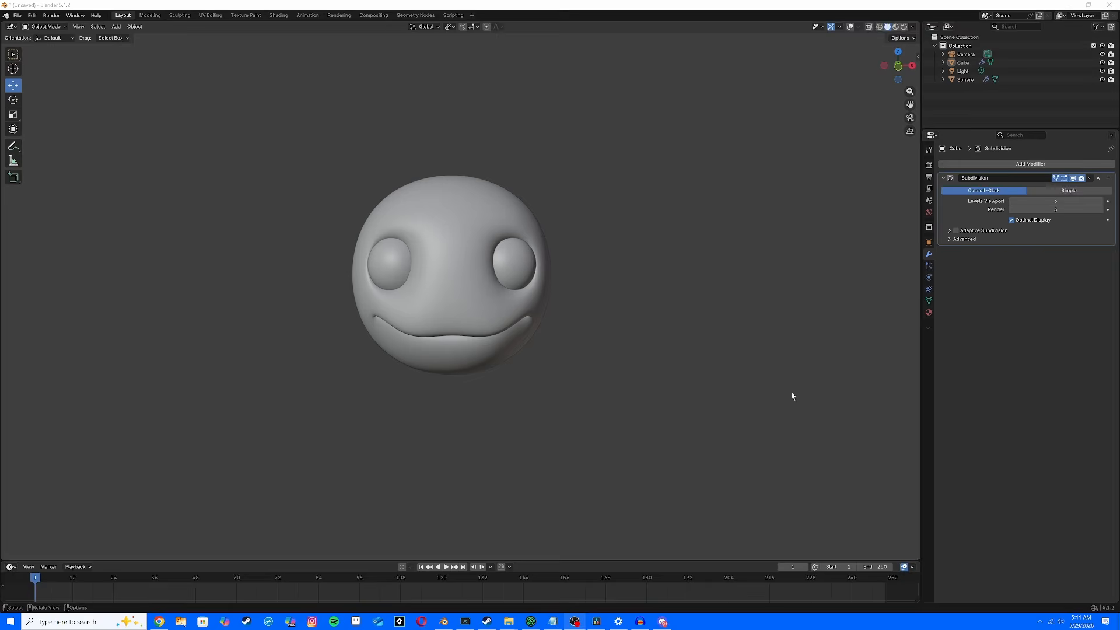
Step: Preview the head in wireframe, solid and material preview shading, and switch the viewport to rendered shading
middle_click_drag(792, 396, 814, 404)
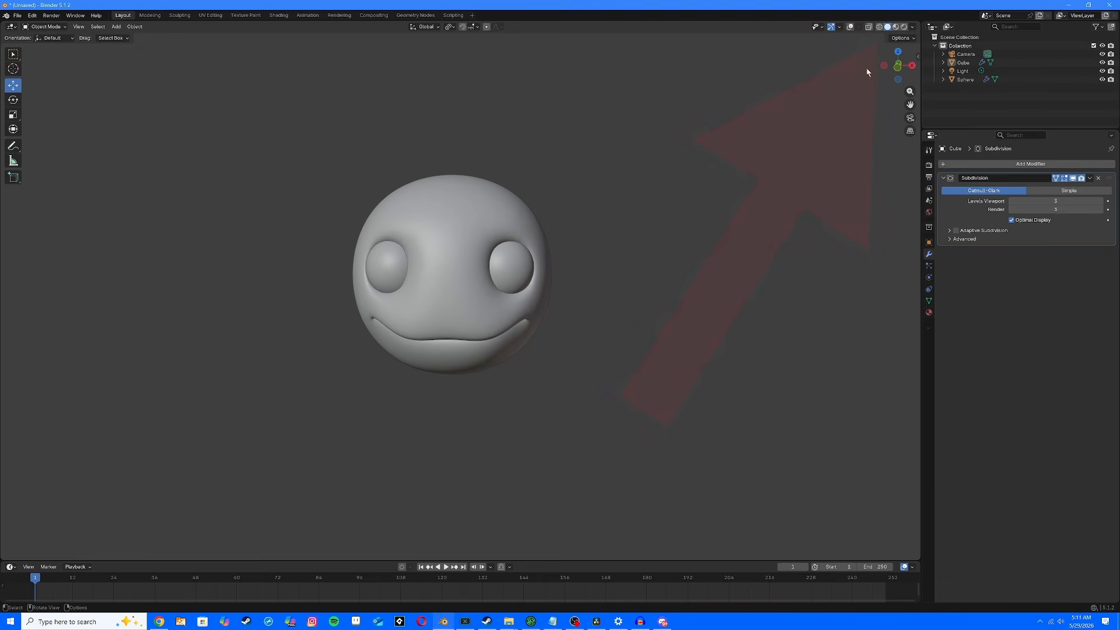
left_click(879, 27)
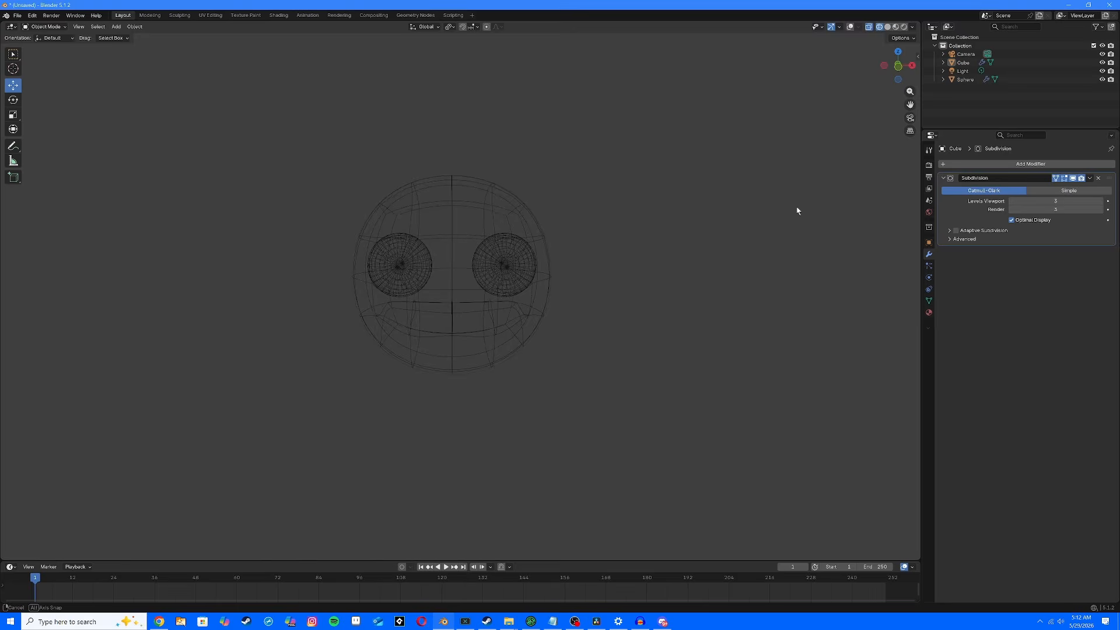
left_click(888, 27)
mouse_move(799, 146)
middle_mouse_down()
mouse_move(778, 165)
mouse_move(768, 159)
mouse_move(779, 140)
middle_mouse_up()
left_click(896, 27)
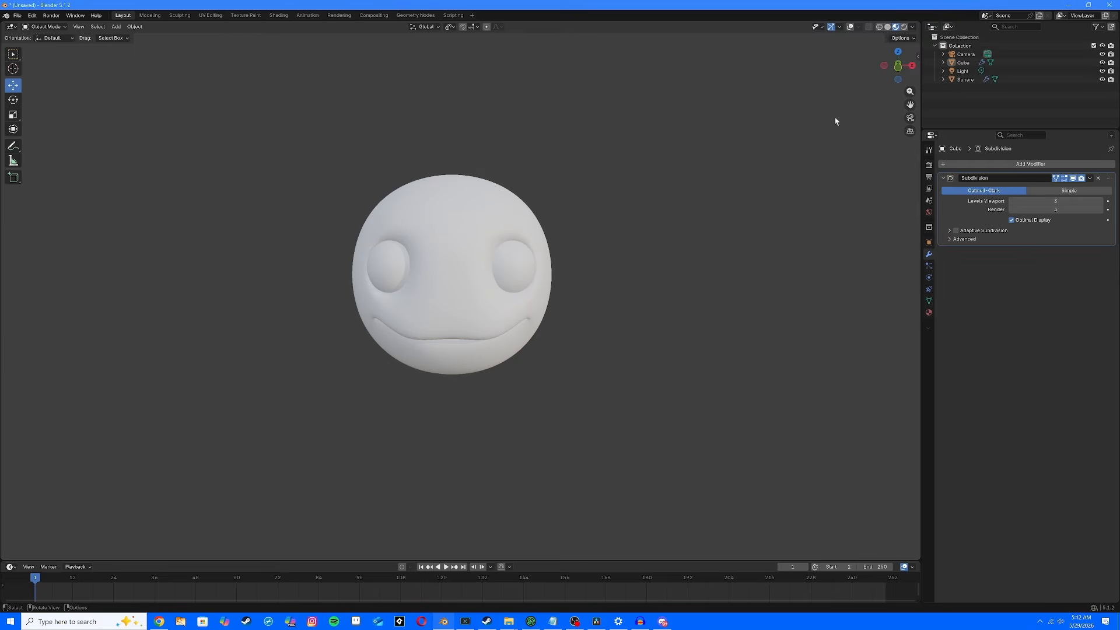
mouse_move(800, 205)
middle_mouse_down()
mouse_move(835, 198)
mouse_move(815, 179)
mouse_move(747, 212)
mouse_move(728, 185)
mouse_move(770, 185)
mouse_move(795, 200)
mouse_move(822, 178)
mouse_move(804, 169)
mouse_move(790, 180)
mouse_move(810, 186)
middle_mouse_up()
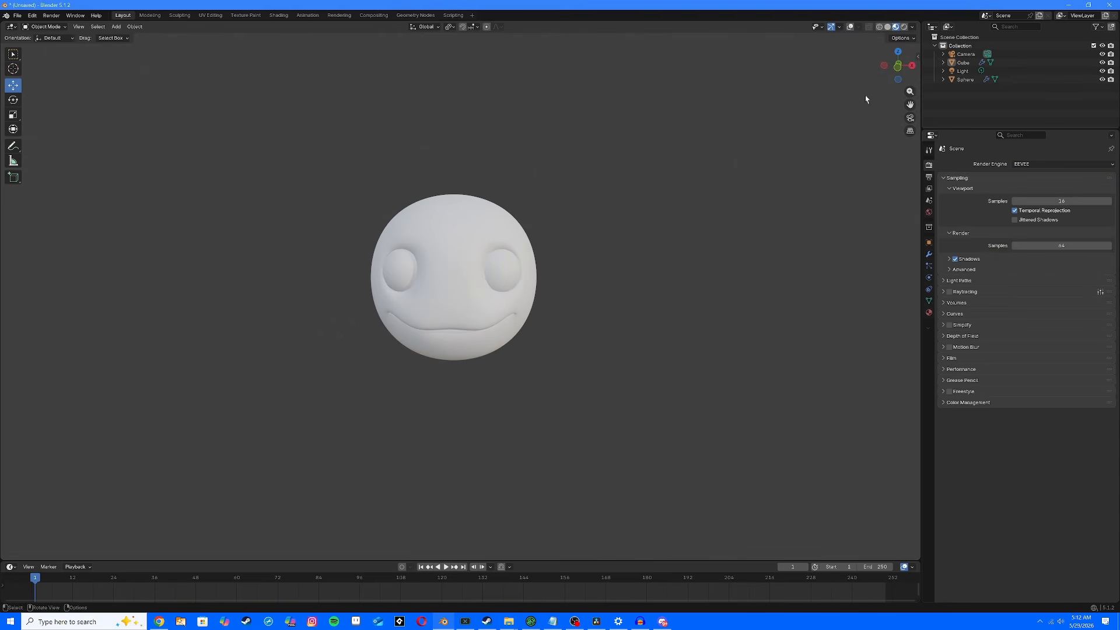
left_click(905, 28)
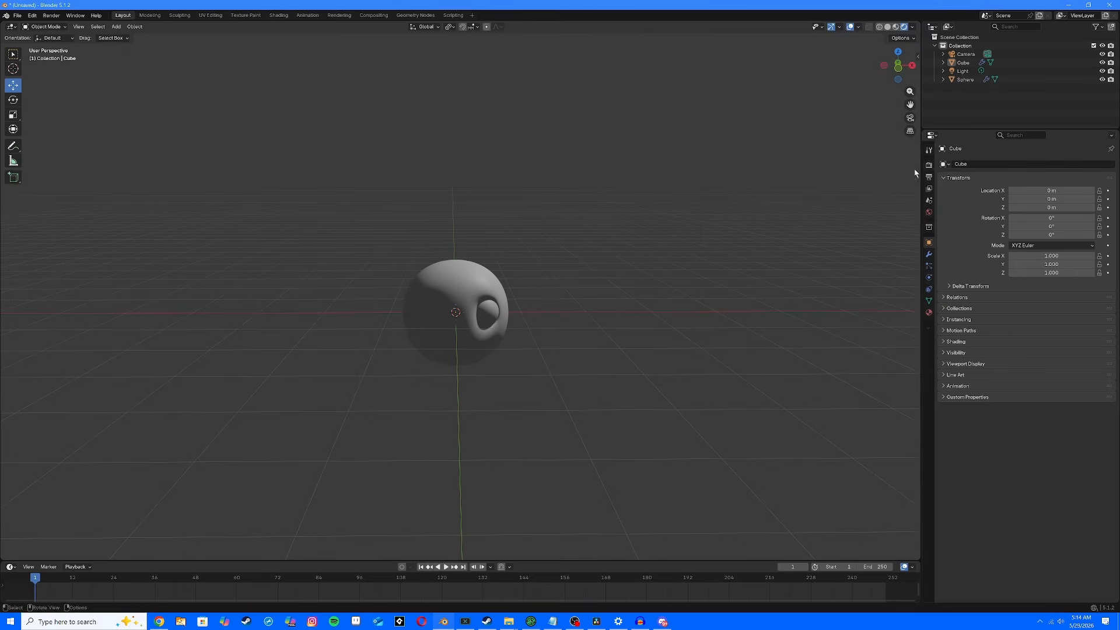
Step: Set the render engine to Cycles and its device to GPU Compute
left_click(929, 166)
left_click(929, 166)
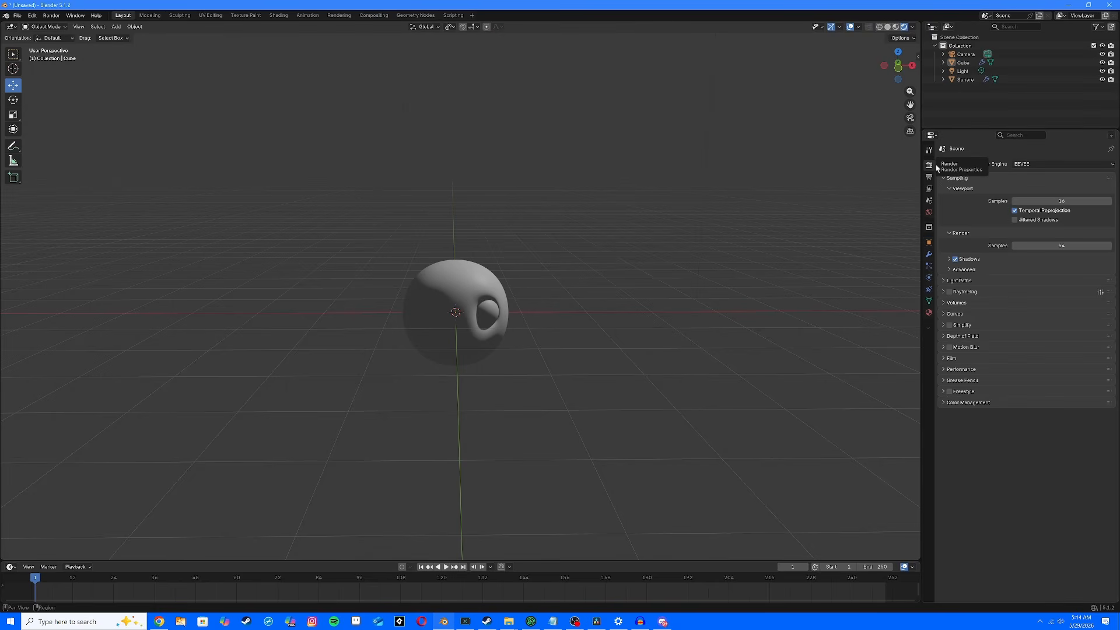
left_click(1036, 165)
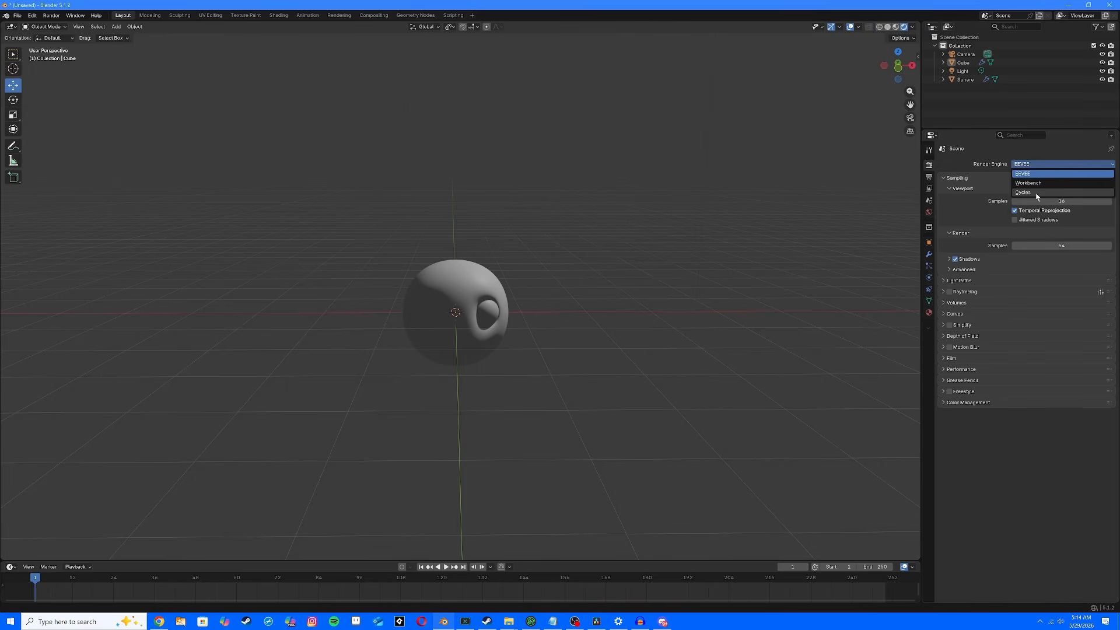
left_click(1035, 193)
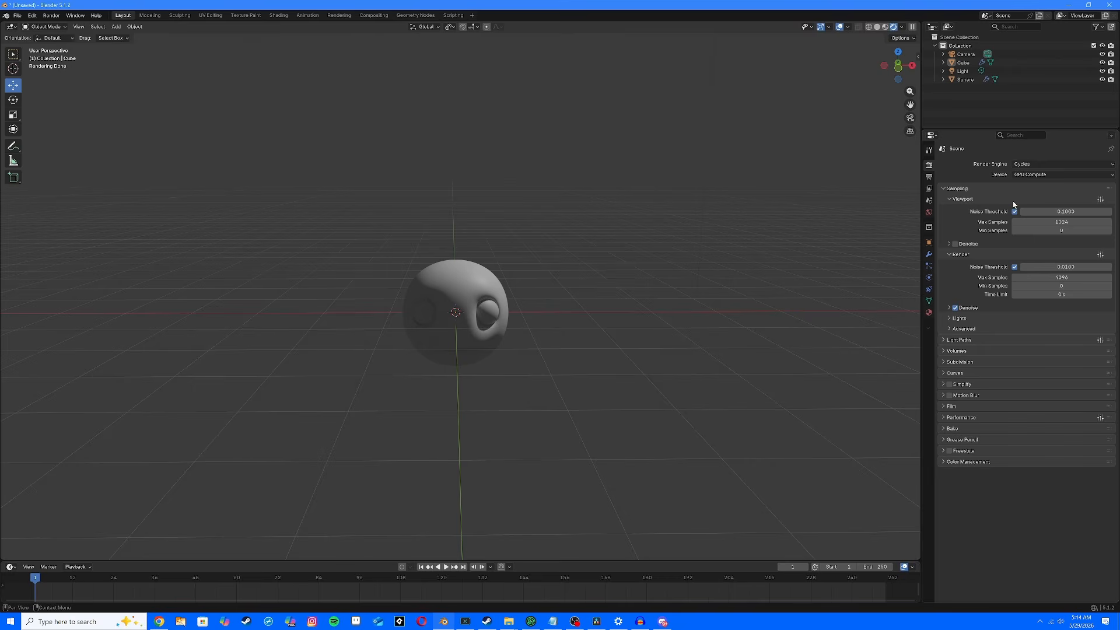
mouse_move(773, 215)
middle_mouse_down()
mouse_move(750, 210)
mouse_move(778, 202)
middle_mouse_up()
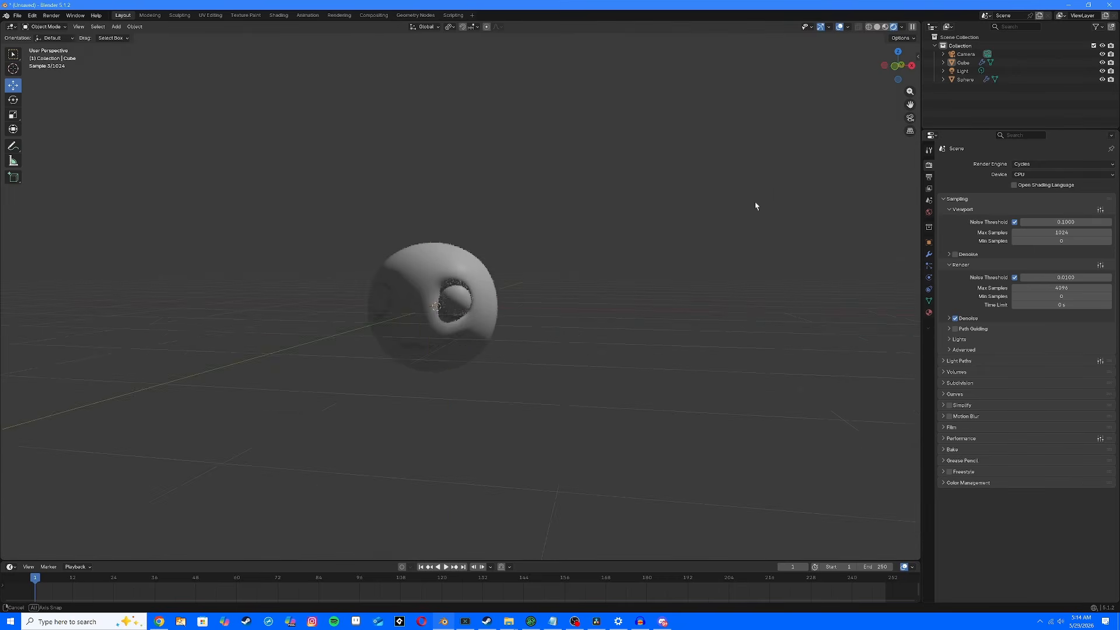
left_click(1031, 175)
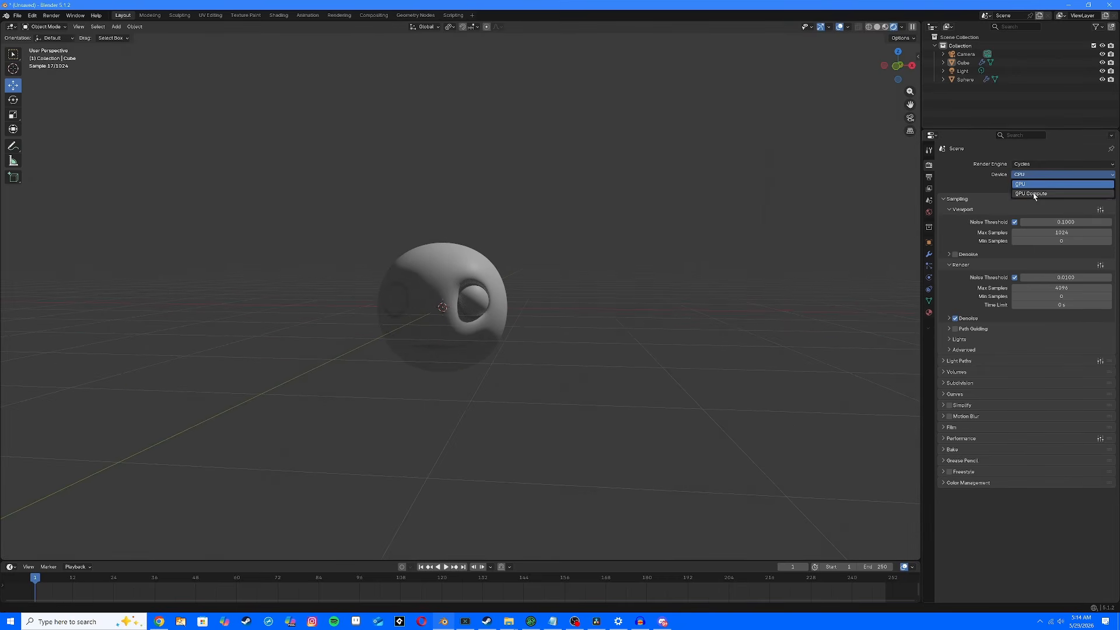
left_click(1034, 195)
middle_click_drag(525, 175, 513, 169)
Step: Choose OptiX as the Cycles render device type in the system preferences
left_click(17, 15)
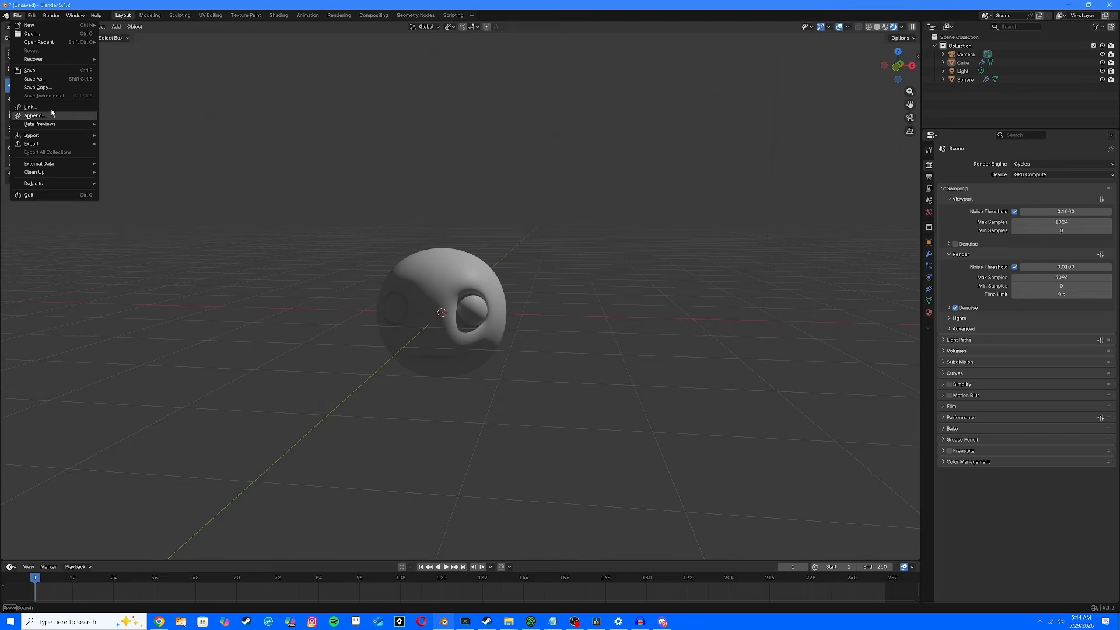
mouse_move(32, 16)
left_click(66, 133)
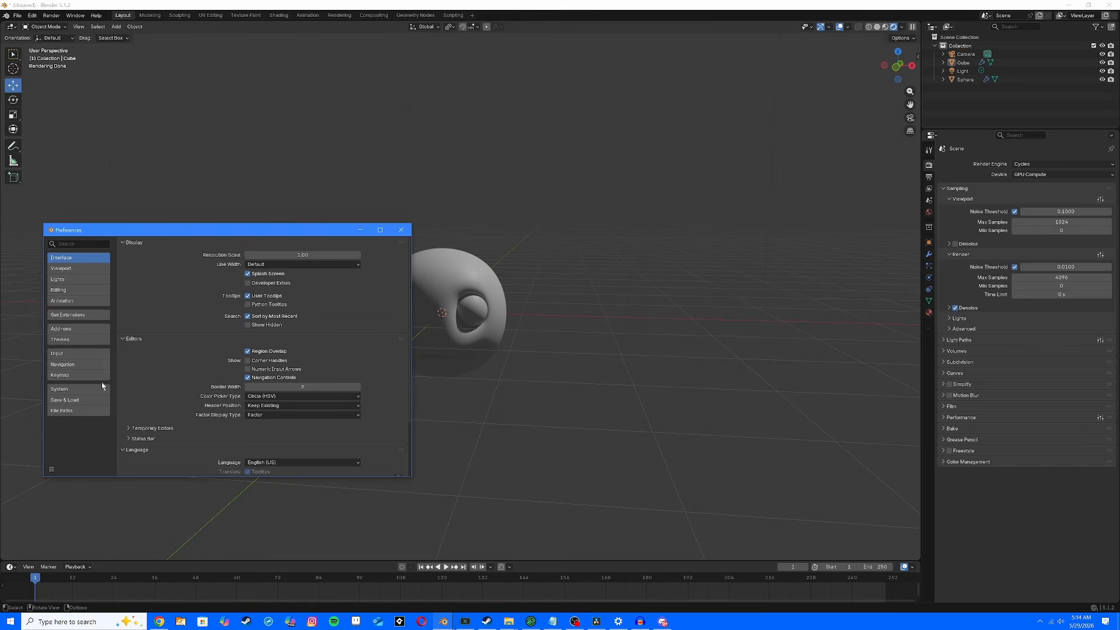
left_click(82, 389)
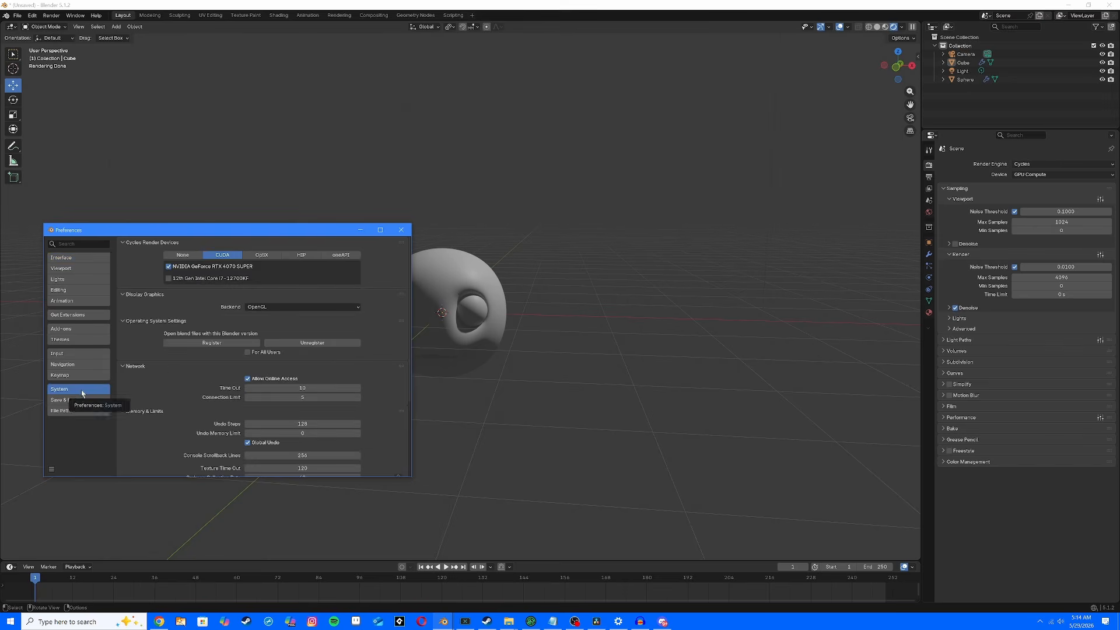
left_click(182, 255)
left_click(261, 255)
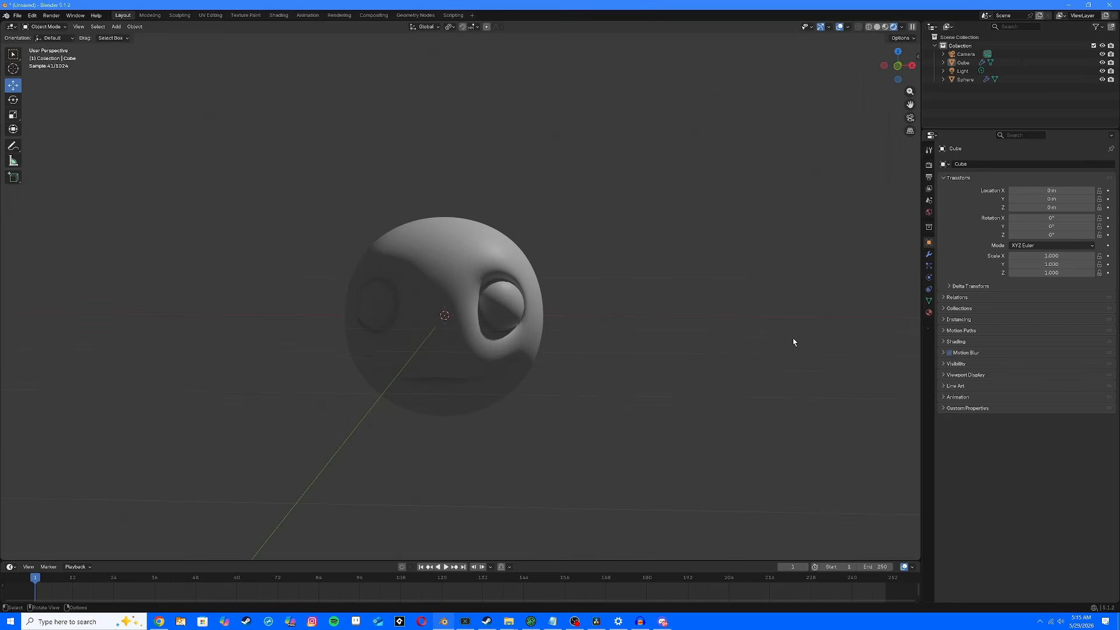
Step: Move the light in front of and above the face, to about X 1.6 m, Y -9.3 m and Z 3.3 m
middle_click_drag(817, 380, 817, 387)
scroll(807, 363, "down", 7)
middle_click_drag(577, 121, 602, 148)
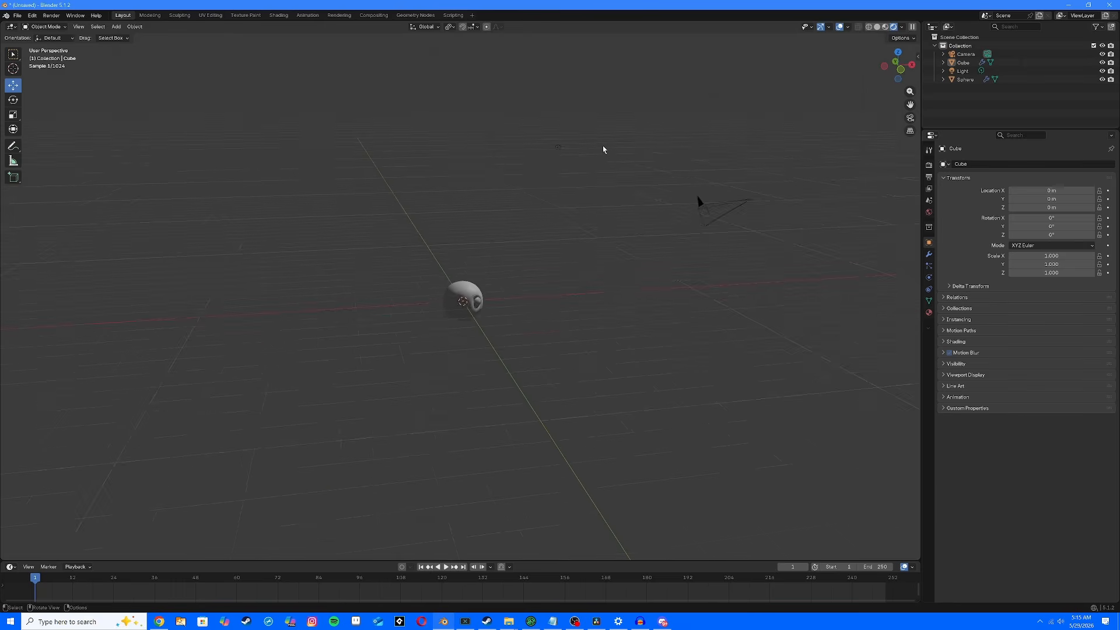
scroll(583, 150, "up", 2)
left_click(602, 82)
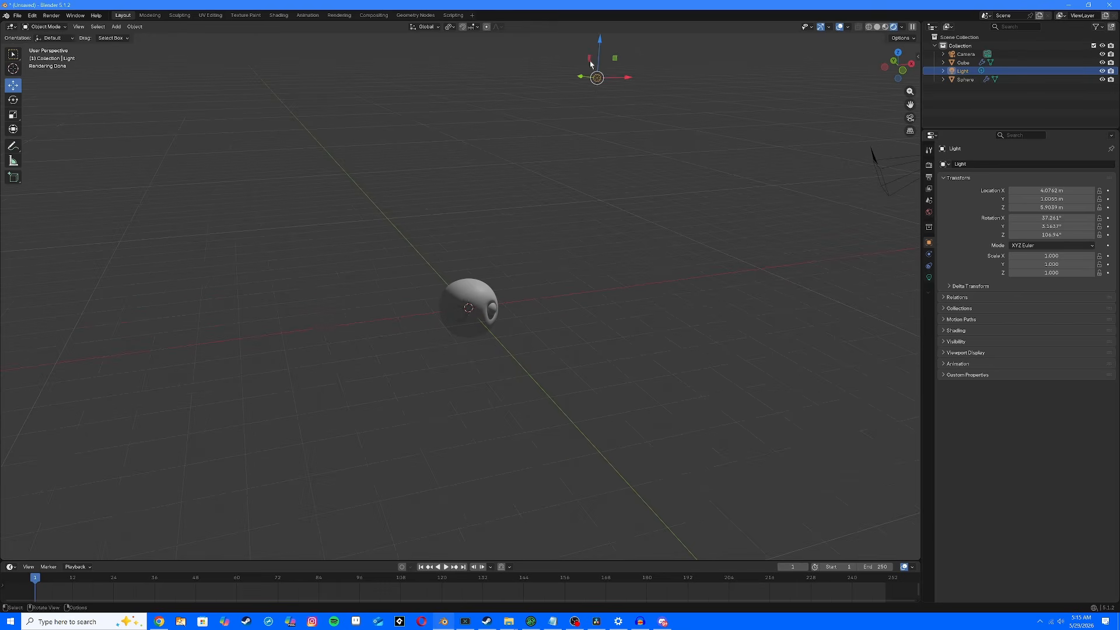
left_click_drag(595, 63, 816, 193)
middle_click_drag(815, 192, 780, 185)
left_click_drag(783, 142, 490, 262)
middle_click_drag(569, 260, 655, 254)
left_click_drag(668, 242, 813, 272)
middle_click_drag(758, 263, 655, 245)
left_click_drag(414, 156, 566, 123)
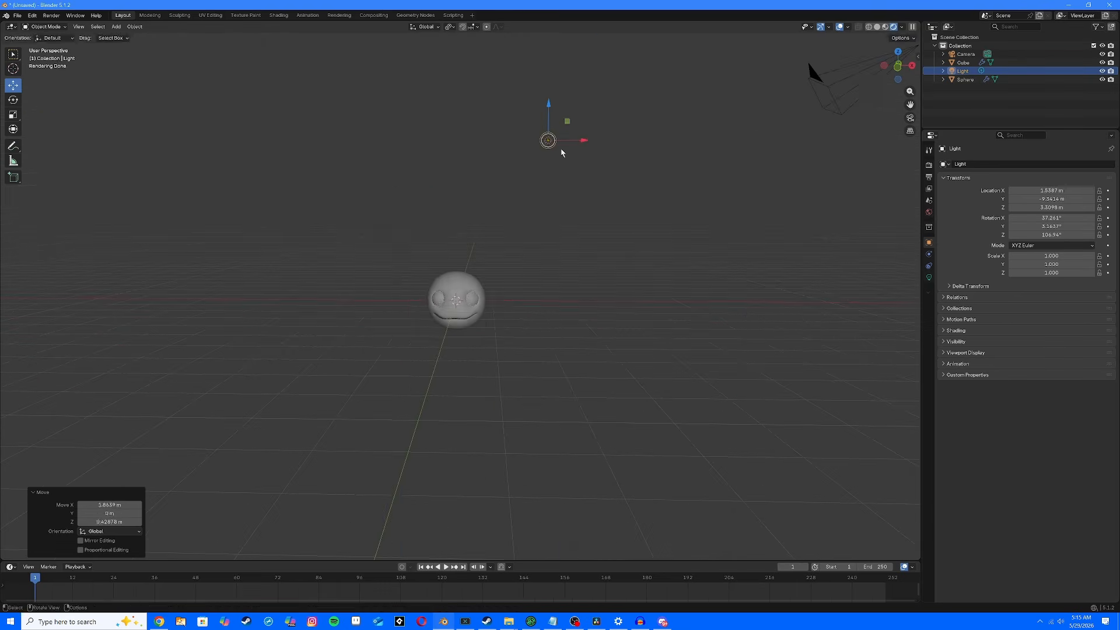
Step: Set the point light's radius to 2 m
scroll(560, 175, "up", 8)
mouse_move(559, 244)
middle_mouse_down()
mouse_move(556, 220)
mouse_move(560, 242)
middle_mouse_up()
scroll(563, 242, "down", 3)
left_click(929, 278)
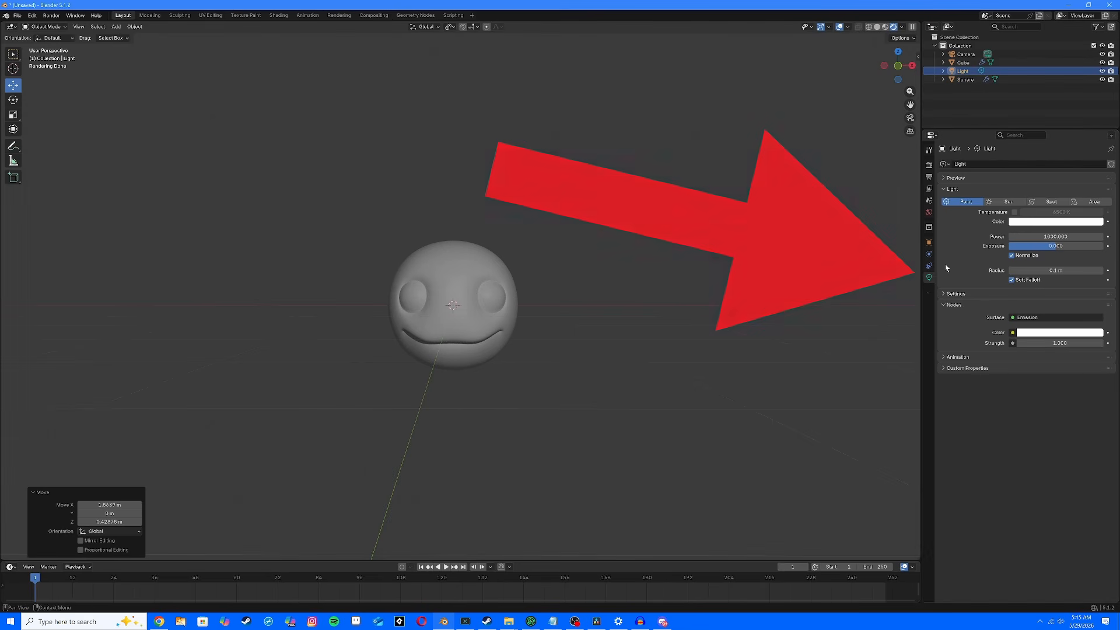
mouse_move(1050, 270)
left_mouse_down()
mouse_move(1067, 270)
mouse_move(1053, 270)
left_mouse_up()
scroll(851, 292, "up", 3)
middle_click_drag(852, 293, 832, 279)
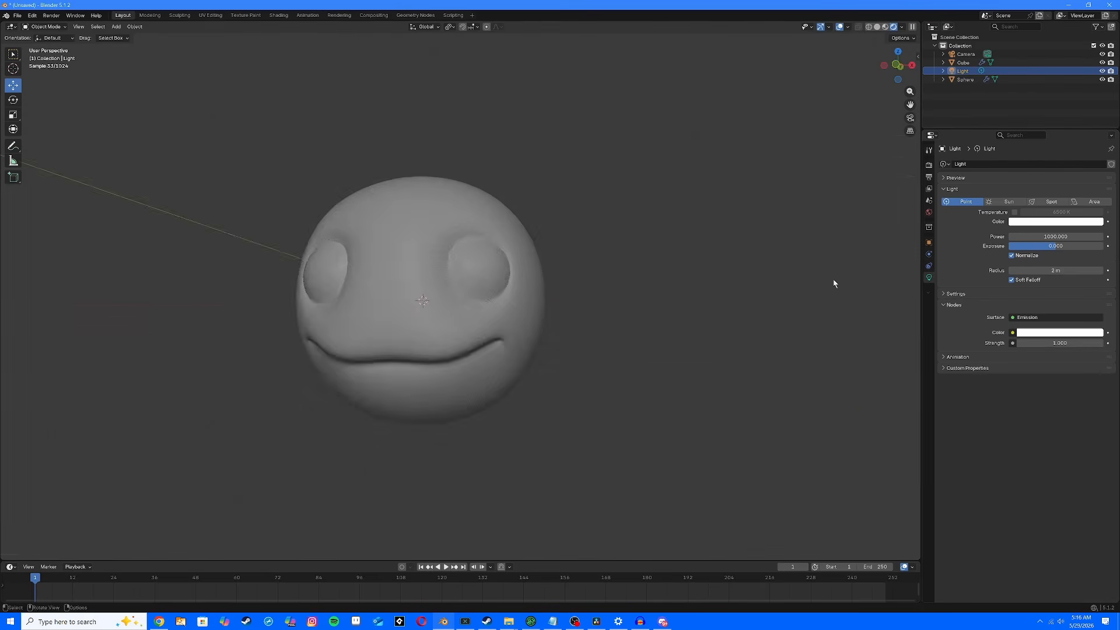
Step: Move the light about 4.2 m along Y, closer to the head
left_click_drag(648, 303, 554, 252)
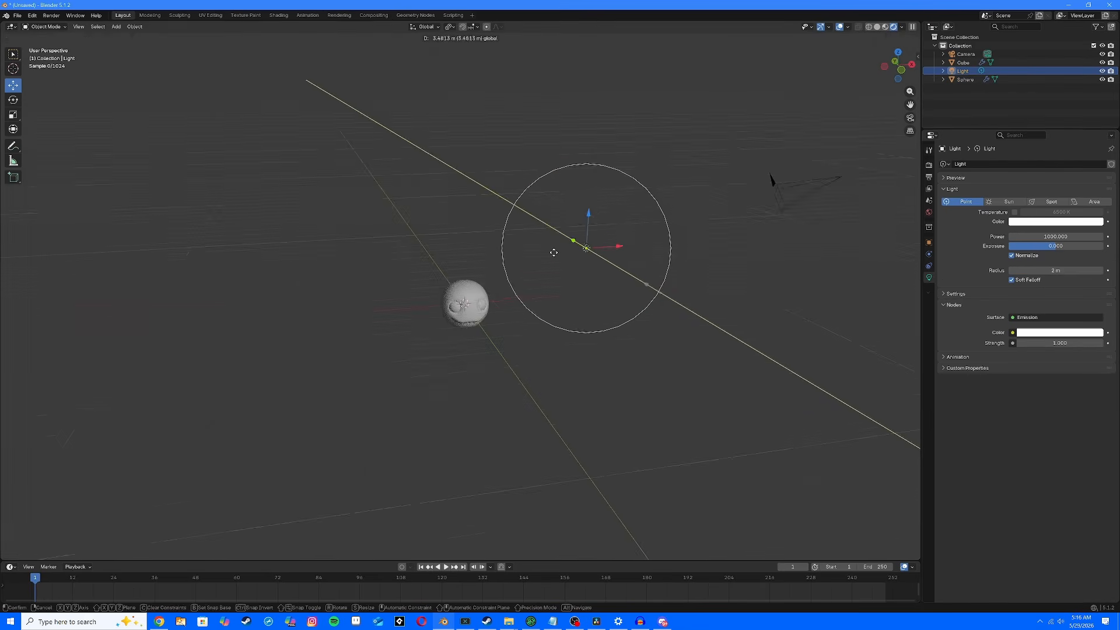
middle_click_drag(563, 253, 547, 211)
scroll(522, 236, "up", 6)
scroll(661, 247, "down", 3)
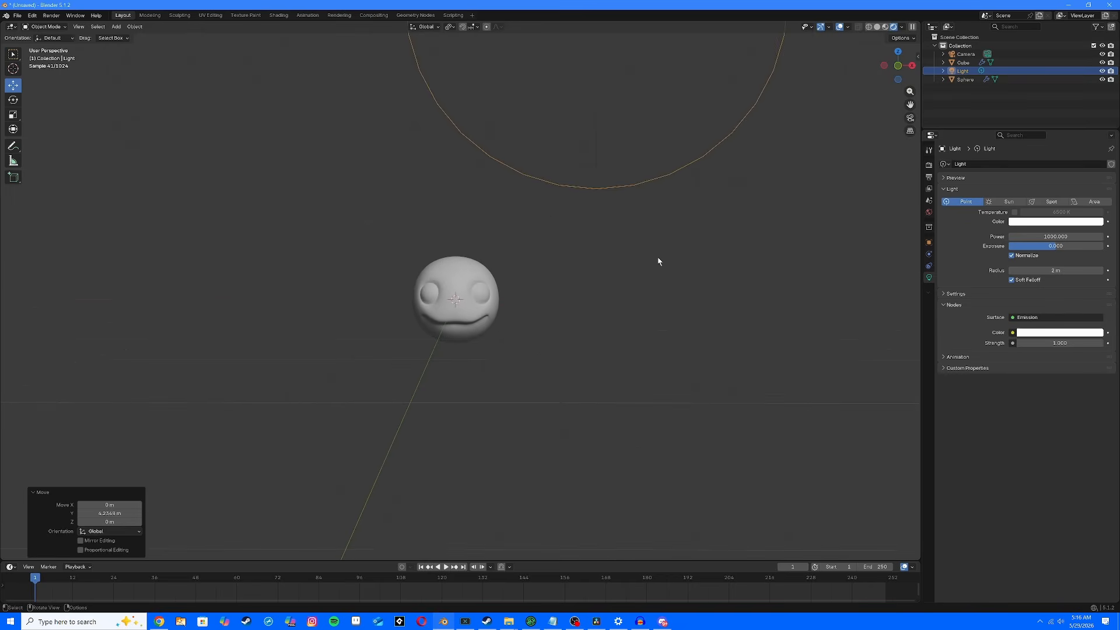
Step: Duplicate the light and move the copy about -6.18 m along X to the other side of the head
key("shift+d")
key("x")
left_click(48, 182)
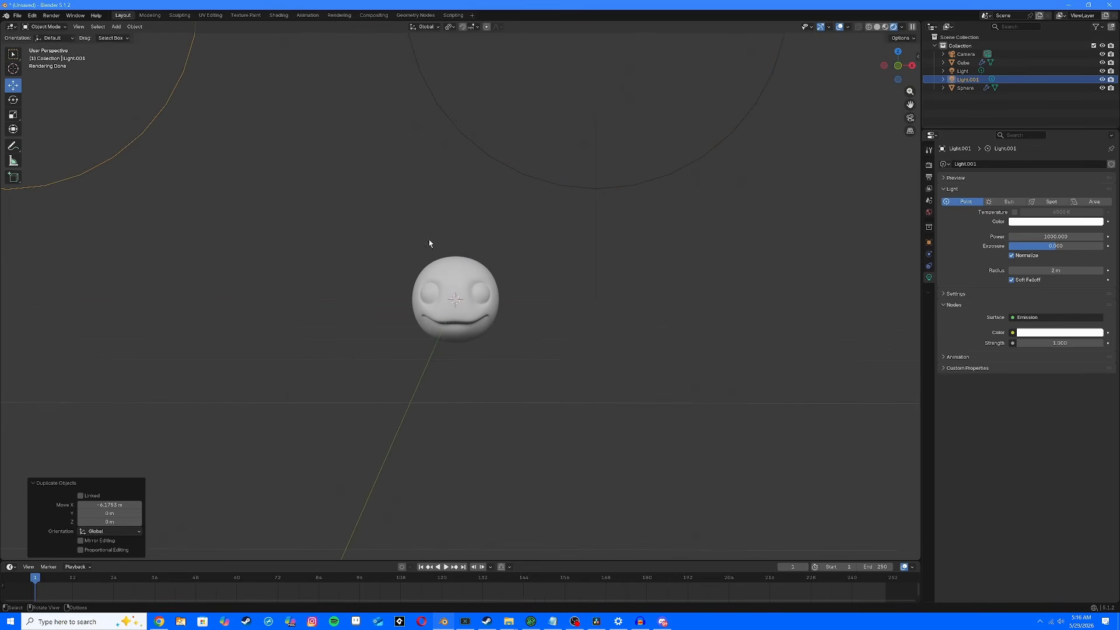
Step: Create a new material for the head
scroll(582, 260, "up", 4)
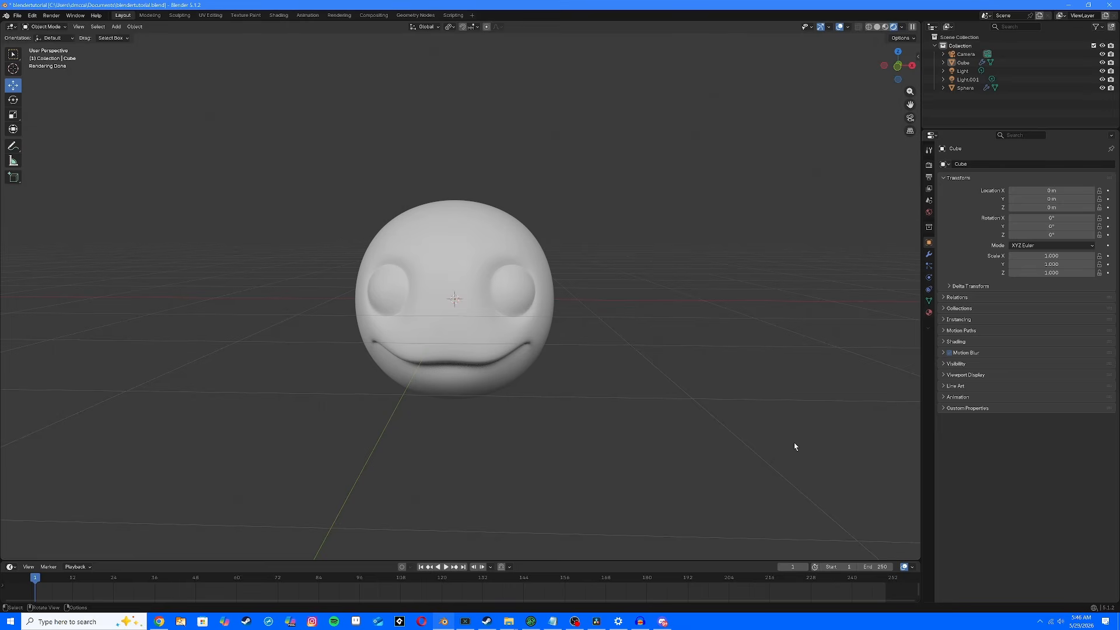
left_click(474, 363)
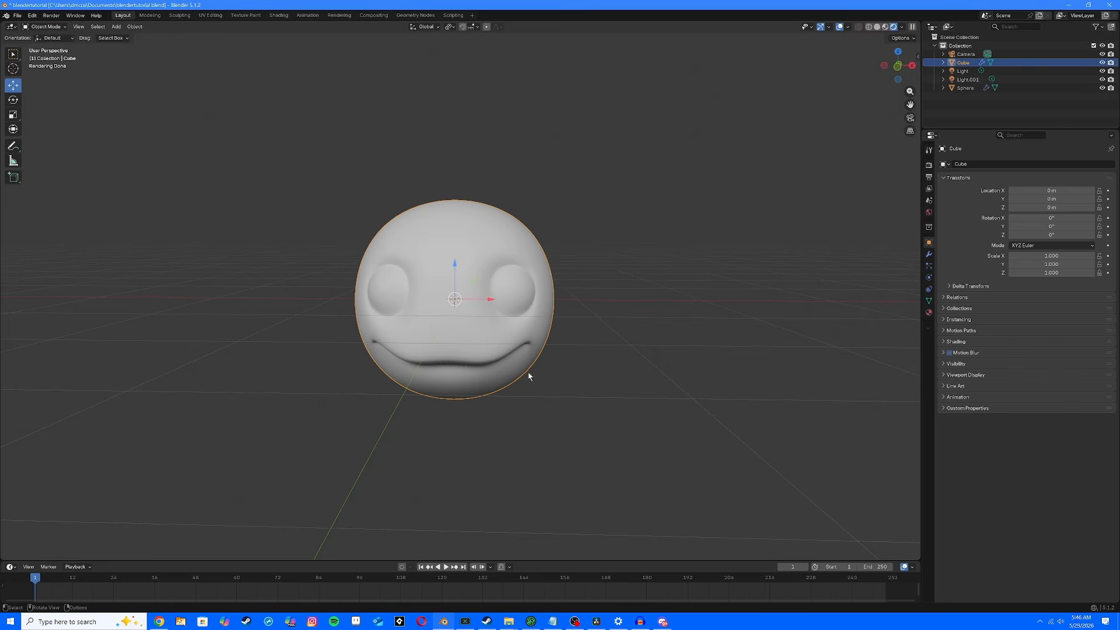
left_click(928, 313)
right_click(931, 330)
left_click(930, 331)
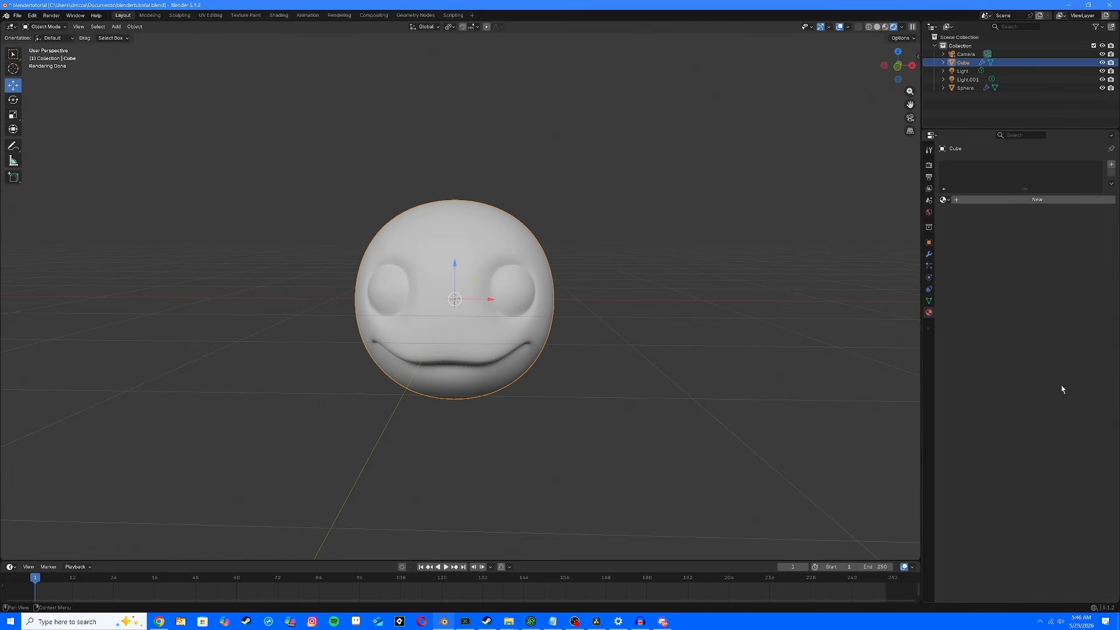
left_click(998, 199)
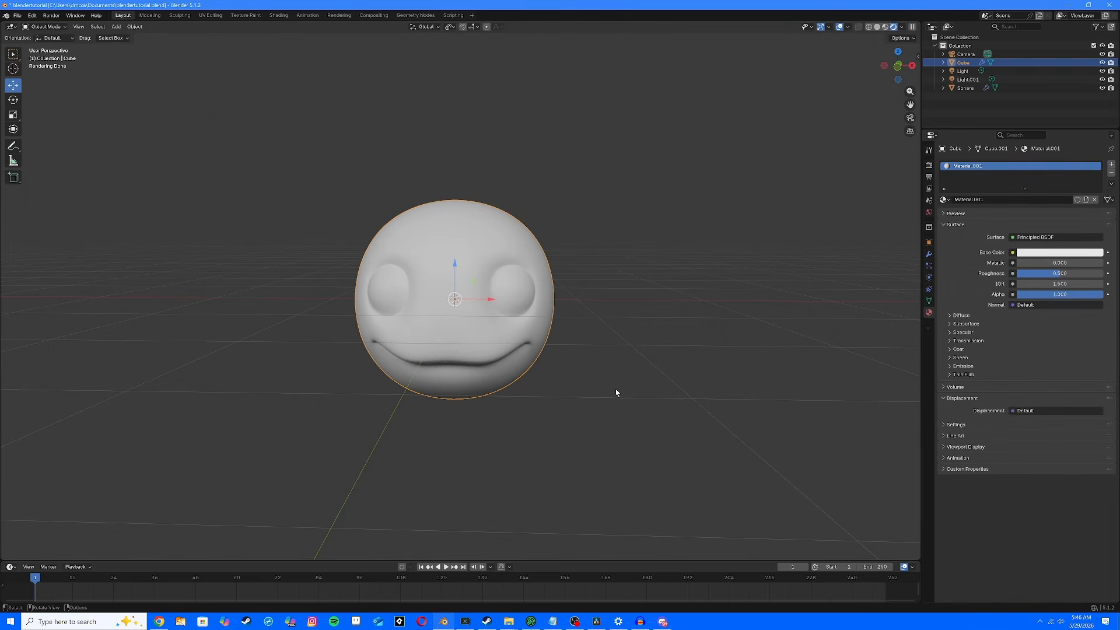
Step: Set the head material's Base Color to a light sandy tan
left_click(1036, 255)
mouse_move(1054, 165)
left_mouse_down()
mouse_move(1085, 139)
mouse_move(1080, 116)
mouse_move(1028, 114)
mouse_move(1027, 152)
mouse_move(1041, 150)
left_mouse_up()
left_click_drag(1042, 149, 1046, 147)
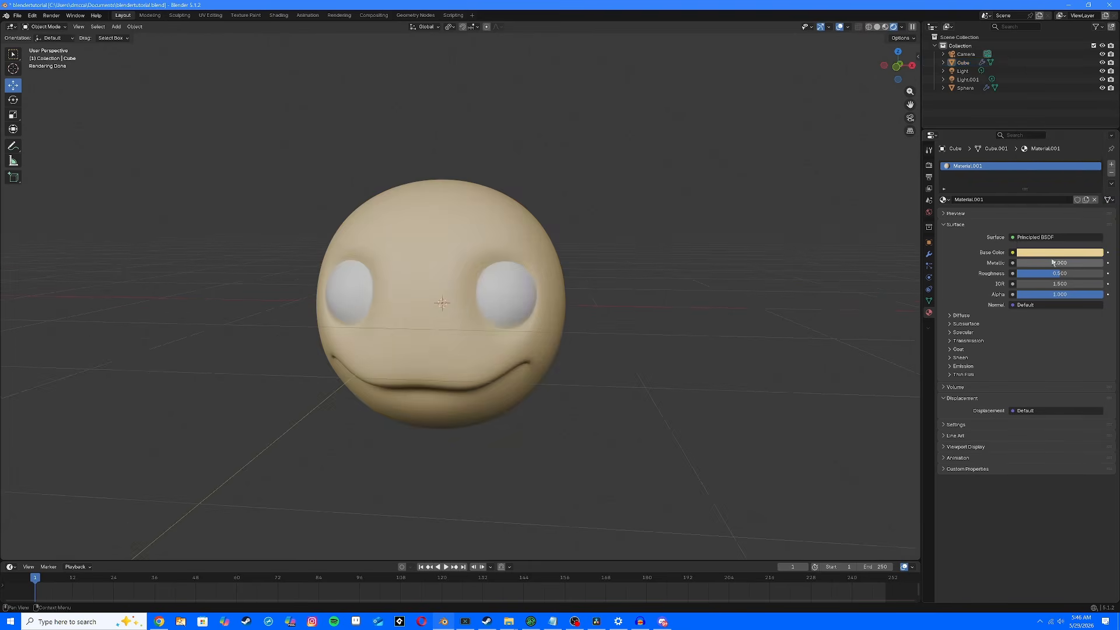
Step: Try the head material at Metallic 1.000, and adjust its Roughness to about 0.547
left_click_drag(1051, 264, 1102, 264)
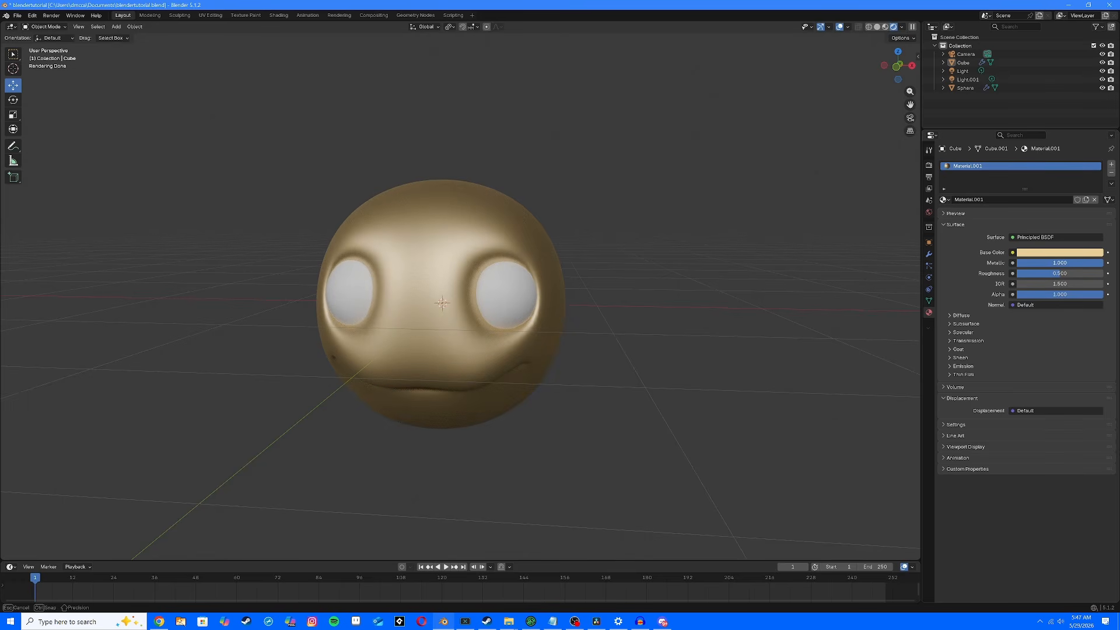
middle_click_drag(865, 282, 827, 288)
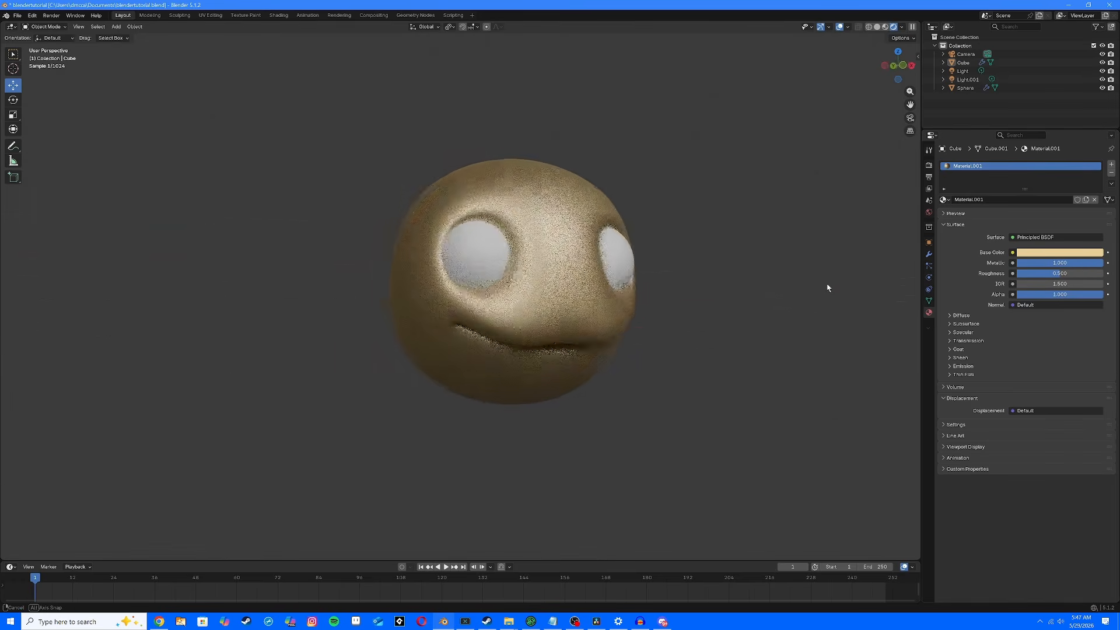
left_click_drag(1060, 273, 1034, 273)
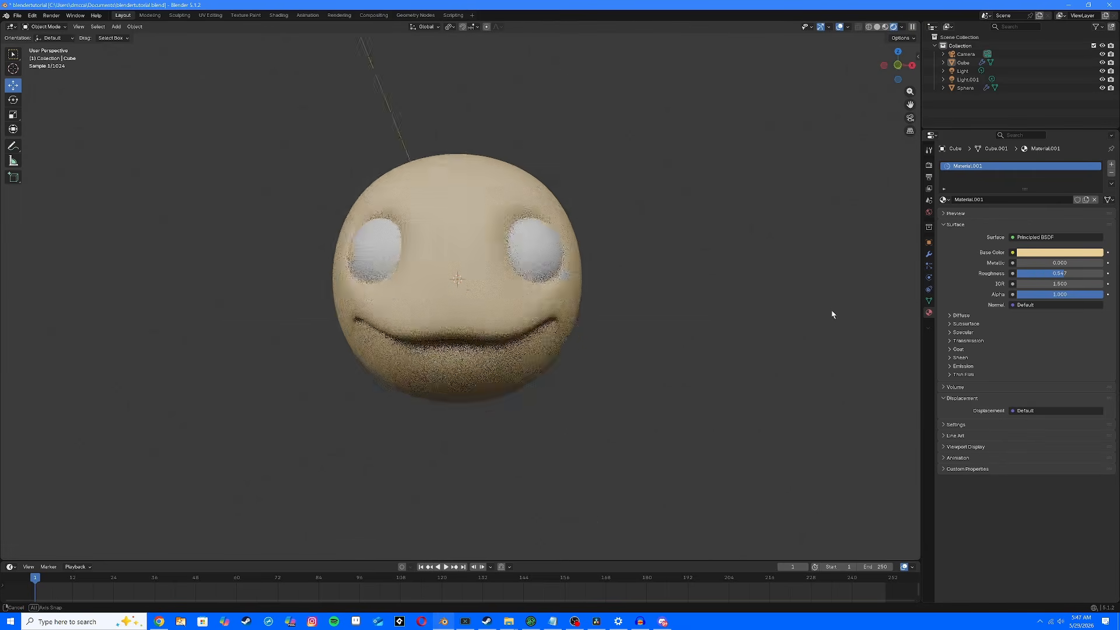
middle_click_drag(831, 310, 829, 325)
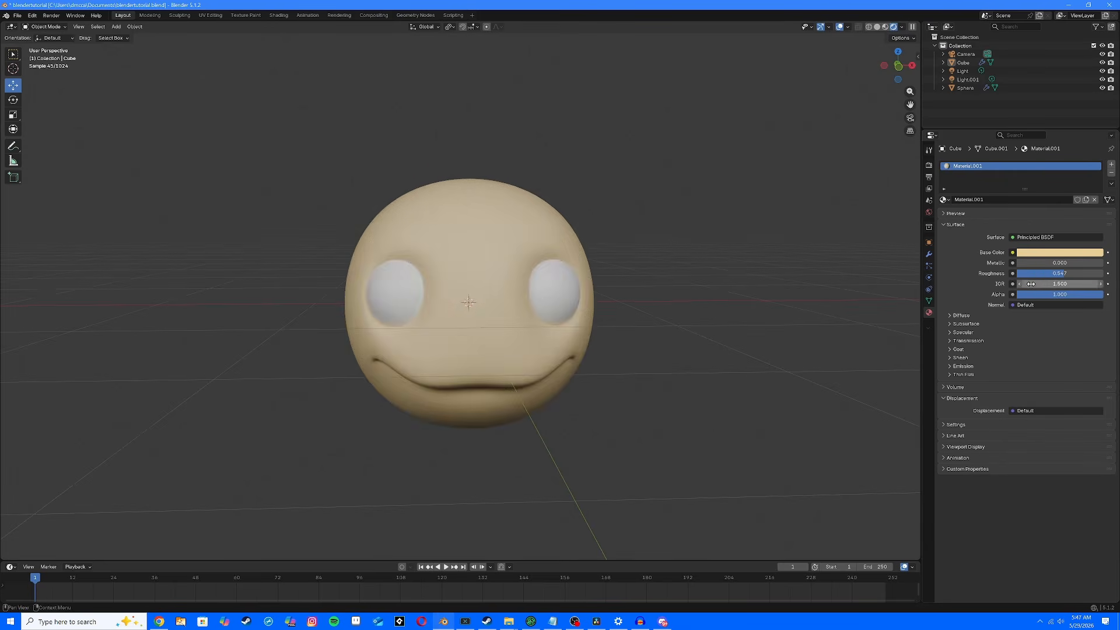
Step: Try the head material with an IOR of about 37.7 and with a lower Alpha
left_click_drag(1031, 284, 1073, 283)
key("Escape")
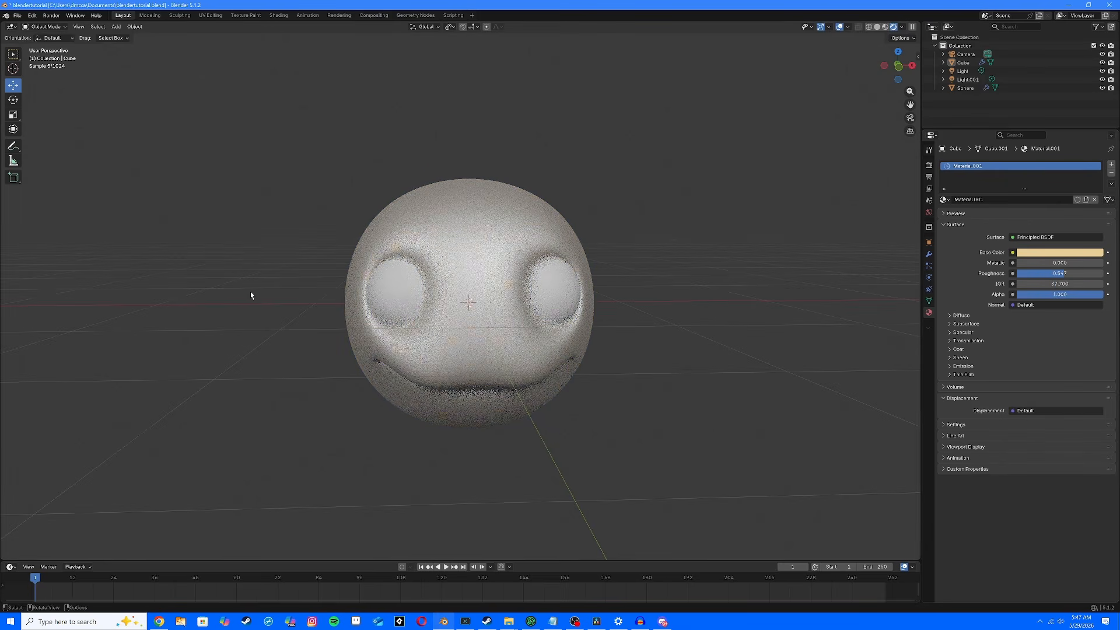
left_click_drag(1059, 294, 997, 294)
key("Escape")
Step: Try a higher Diffuse Roughness on the head material
left_click(1031, 315)
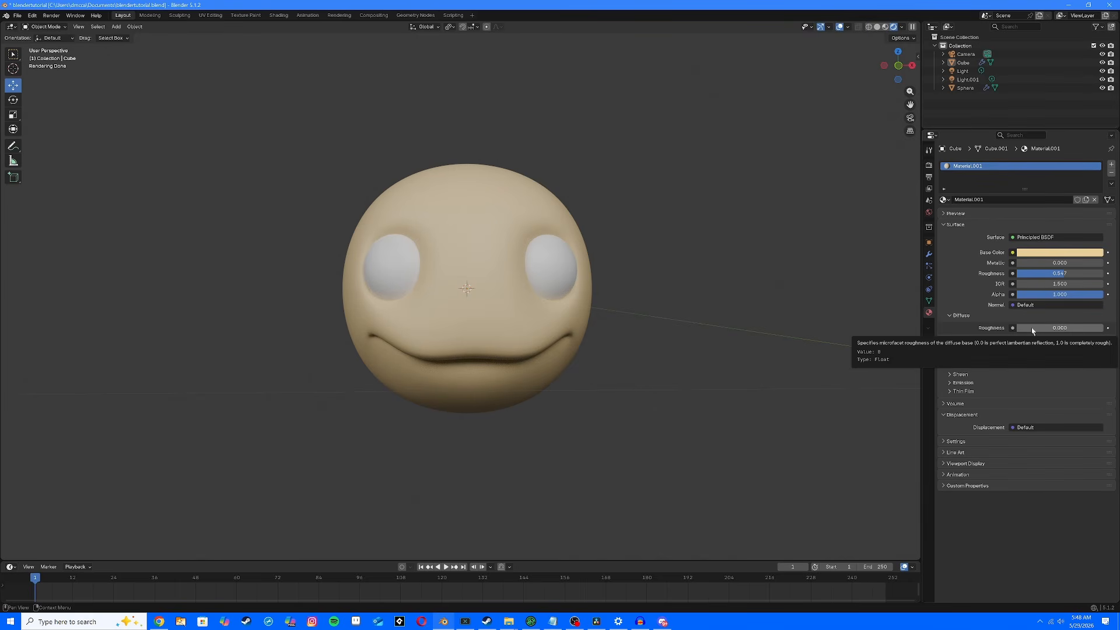
mouse_move(1031, 331)
left_mouse_down()
mouse_move(1118, 331)
mouse_move(1030, 330)
mouse_move(1091, 328)
left_mouse_up()
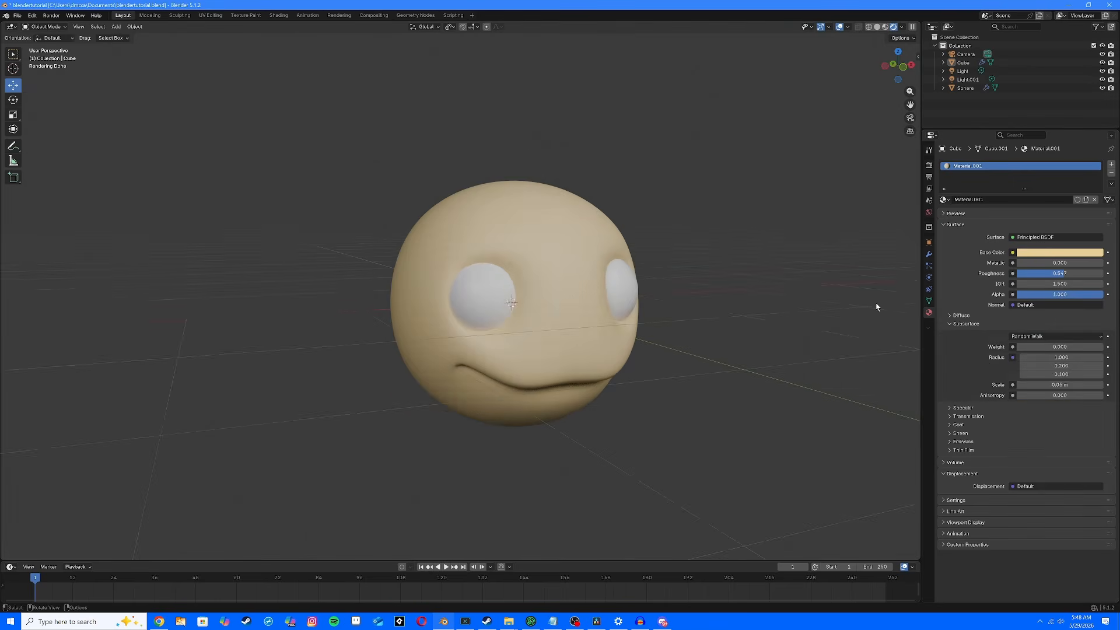
Step: Give the head material subsurface scattering with a Weight of 1.000 and a Scale of 0.15 m
middle_click_drag(876, 307, 837, 305)
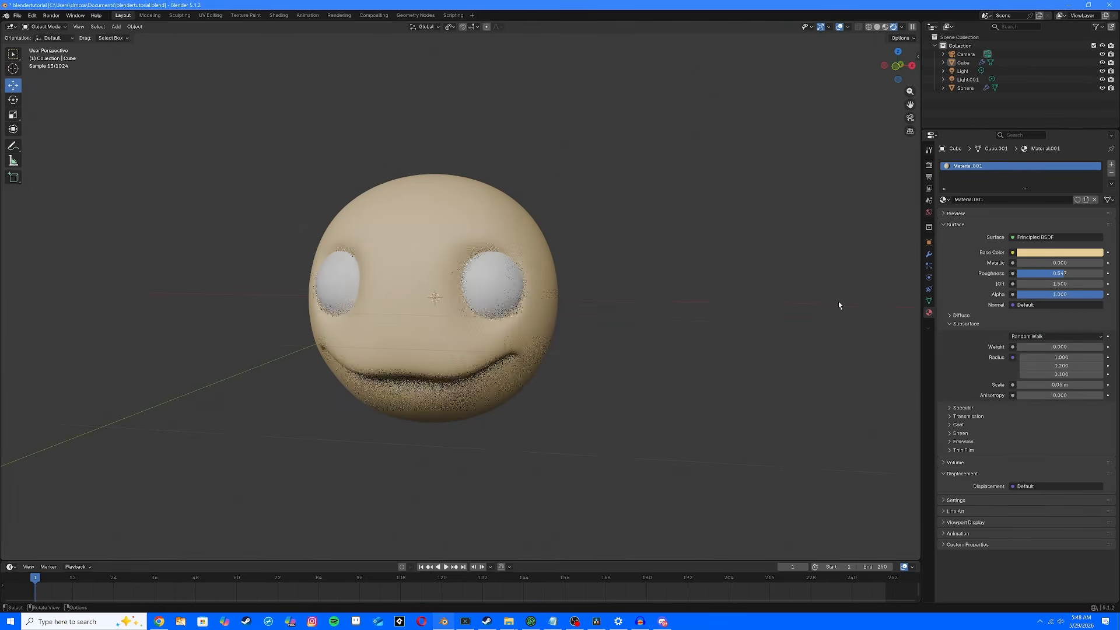
left_click_drag(1014, 347, 1103, 347)
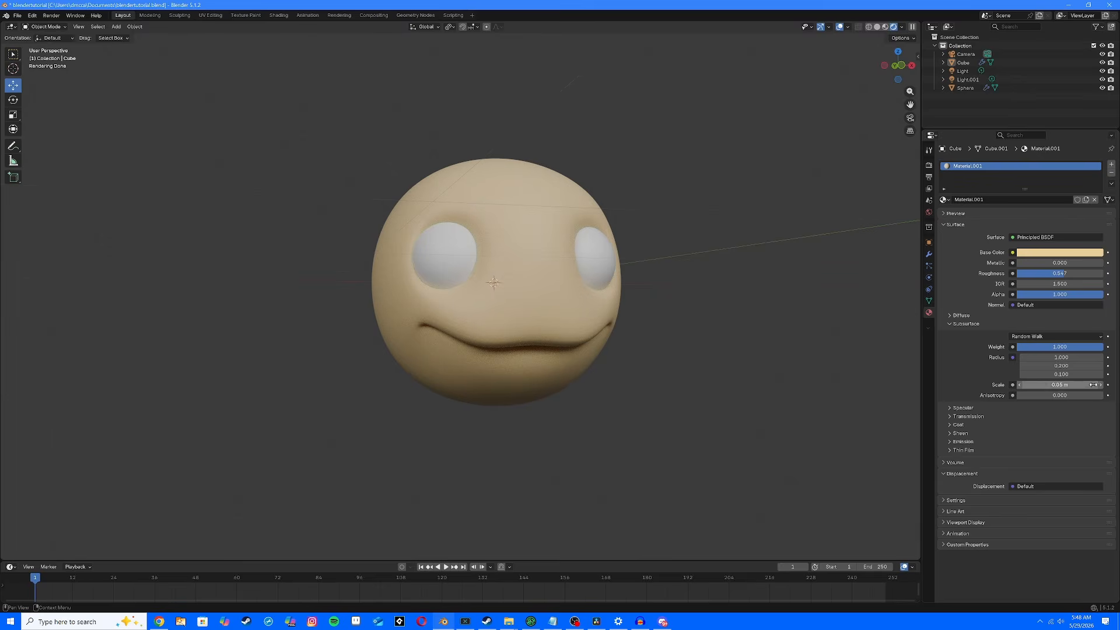
left_click(1100, 387)
left_click(1100, 388)
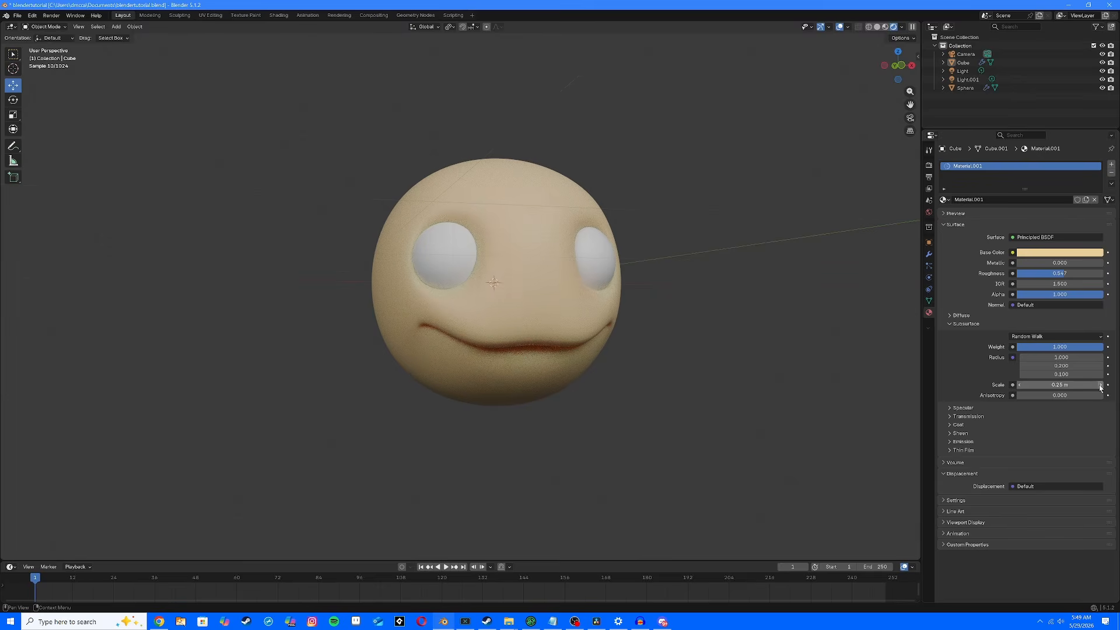
left_click(1021, 384)
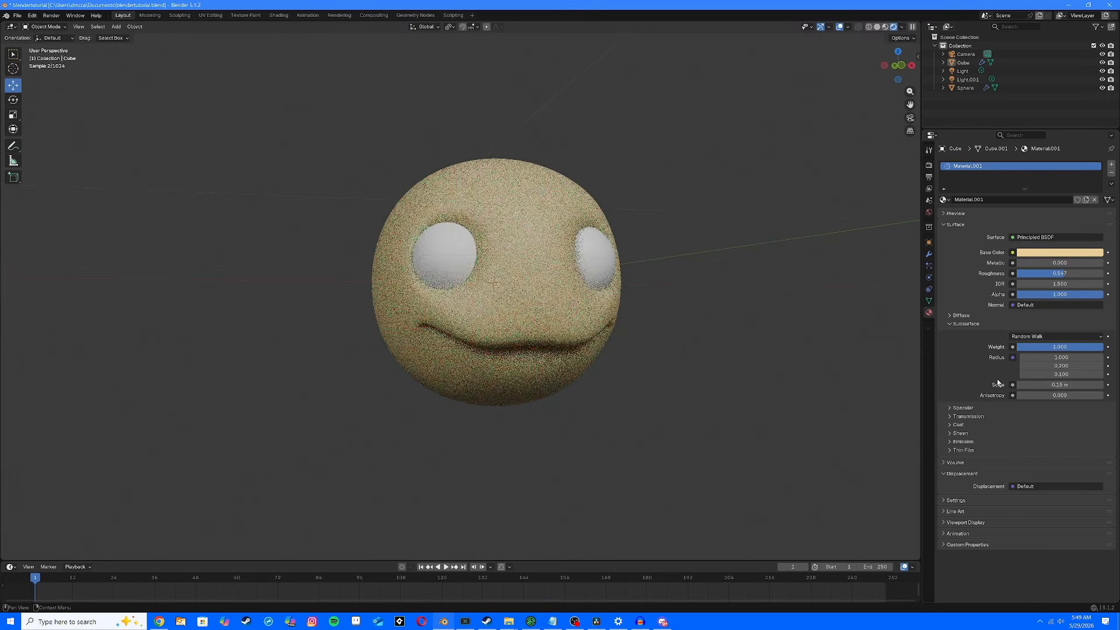
middle_click_drag(805, 315, 958, 326)
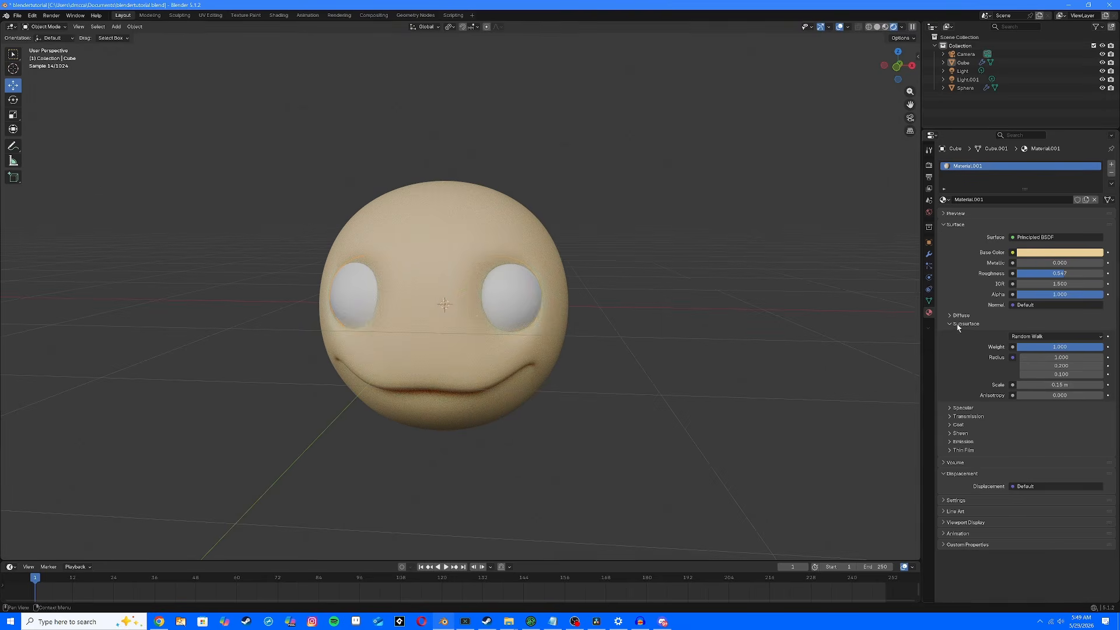
Step: Create a new material for the eyeballs and make its Base Color black (#000000)
left_click(563, 320)
left_click(986, 199)
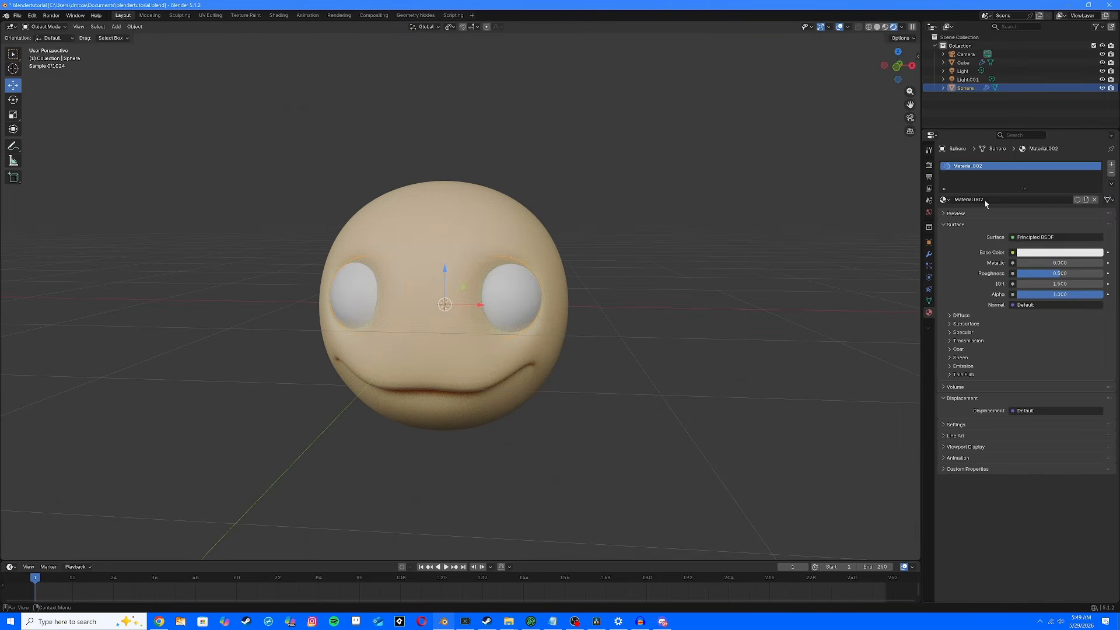
left_click(1055, 252)
left_click_drag(1090, 219, 1044, 219)
left_click_drag(1096, 164, 1096, 170)
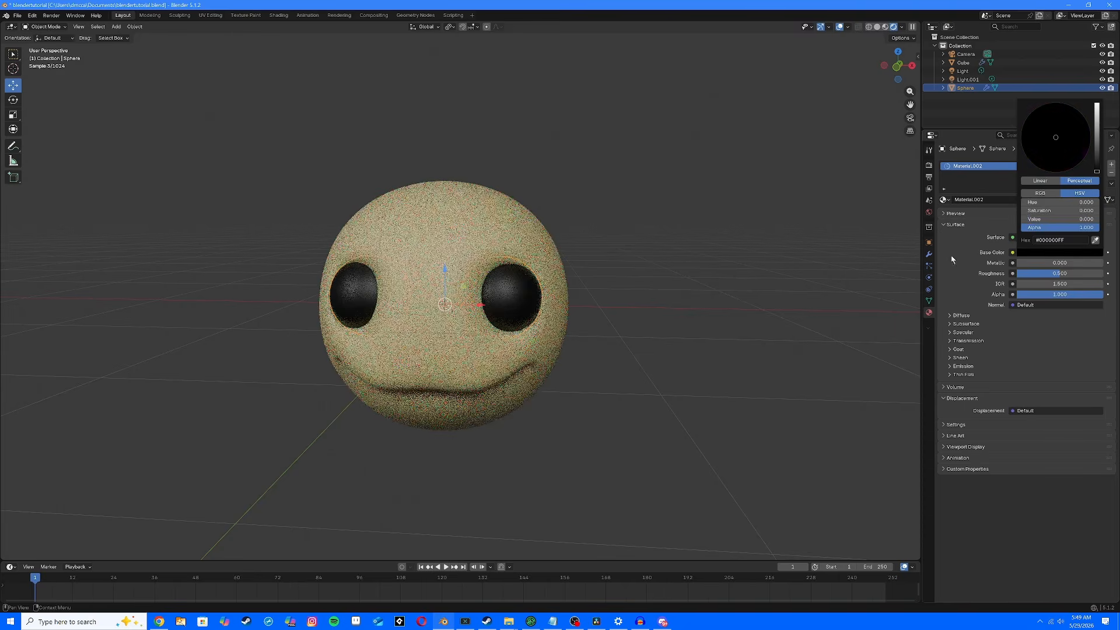
Step: Lower the eyeball material's Roughness to about 0.208 for glossy eyes
left_click_drag(1059, 274, 1034, 274)
left_click(753, 262)
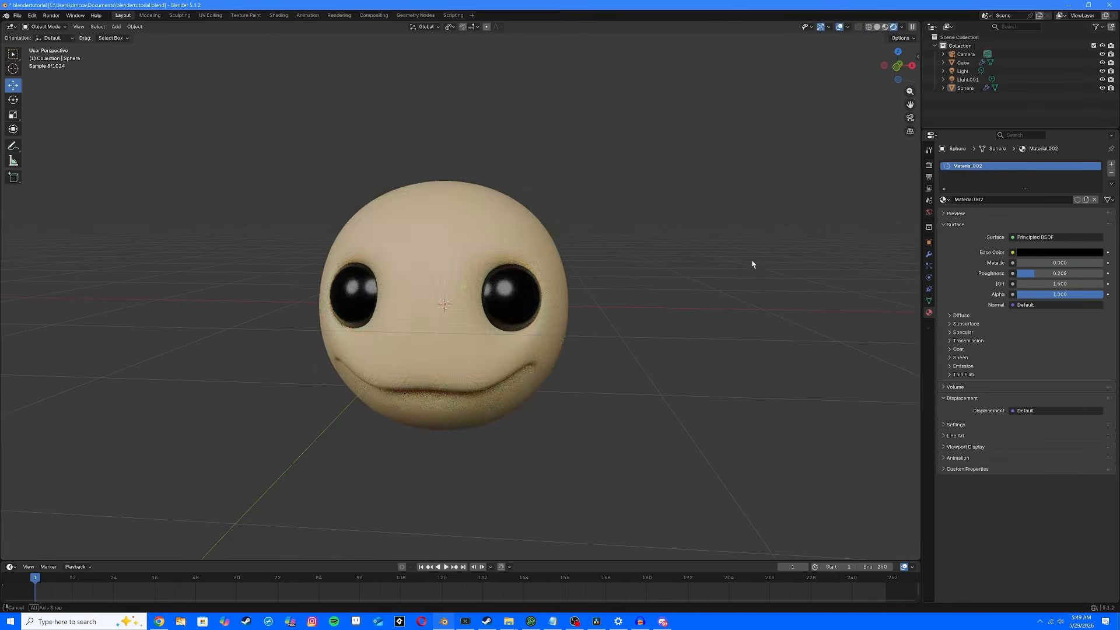
middle_click_drag(753, 262, 740, 244)
Step: Turn off the viewport overlays and set the head's Subdivision viewport level to 4
left_click(839, 27)
left_click(513, 297)
left_click(929, 254)
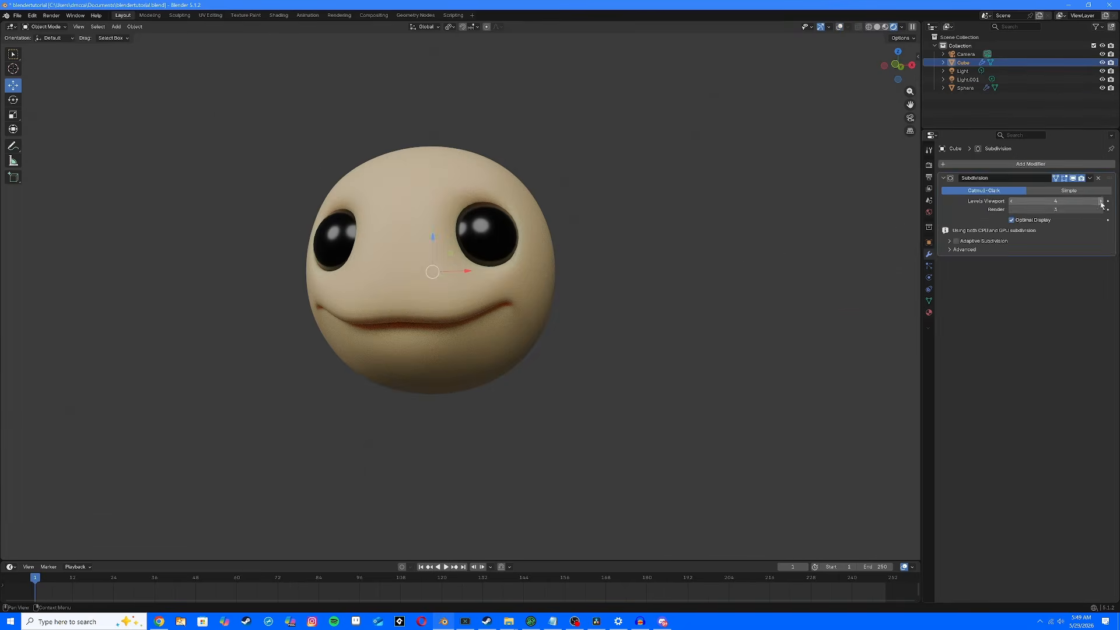
Step: Hide the duplicated light in the viewport and return to the head's material settings
left_click(928, 312)
left_click(1102, 71)
middle_click_drag(749, 181, 800, 156)
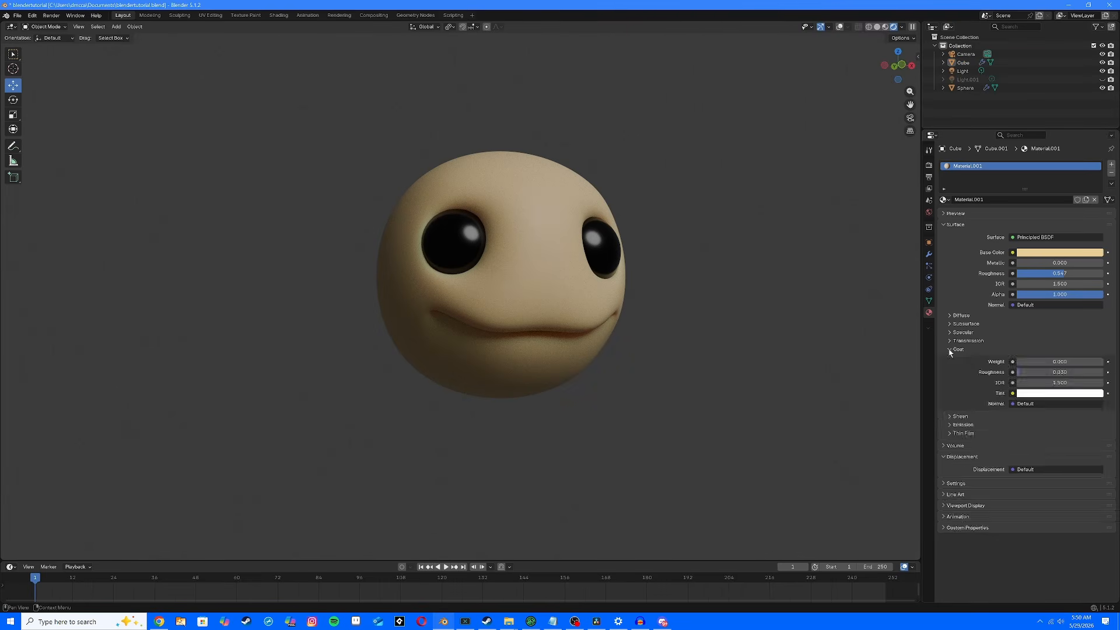
Step: Try the head material with Transmission Weight 1.000 and lower Roughness, and with Coat Weight 1.000 and Coat Roughness about 0.121
left_click(950, 333)
left_click(951, 333)
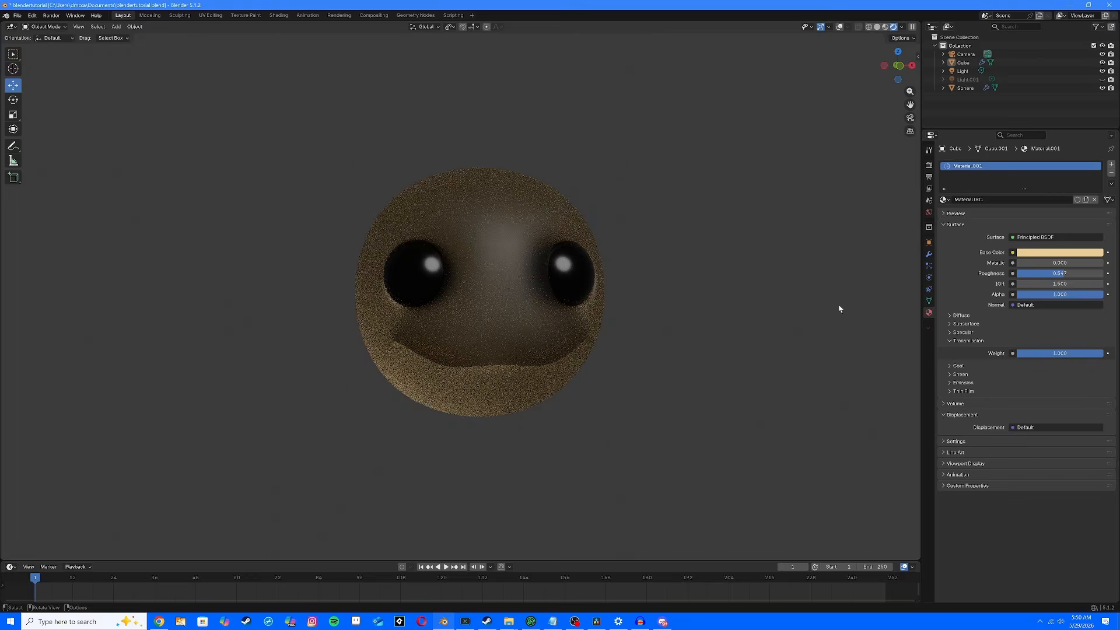
scroll(840, 309, "up", 2)
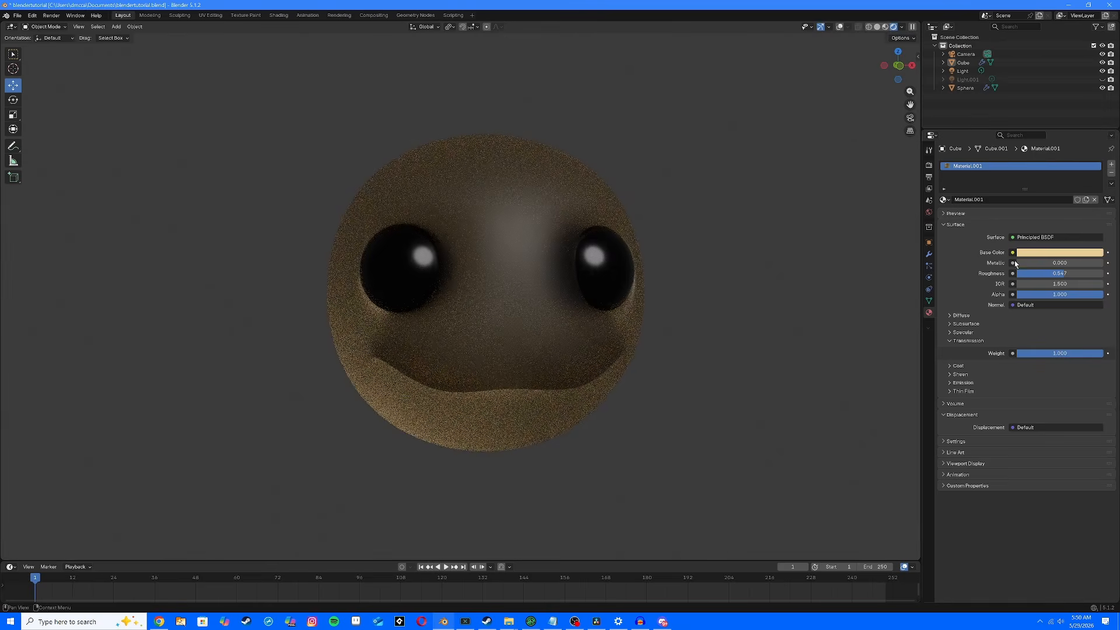
left_click_drag(1068, 273, 1022, 273)
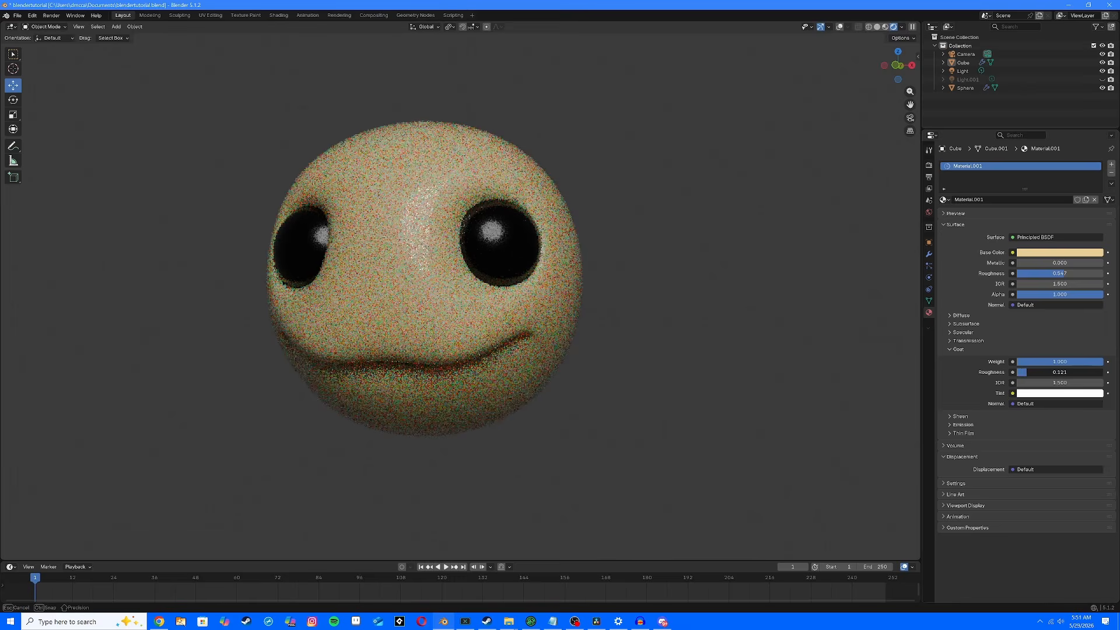
left_click_drag(1021, 372, 1022, 373)
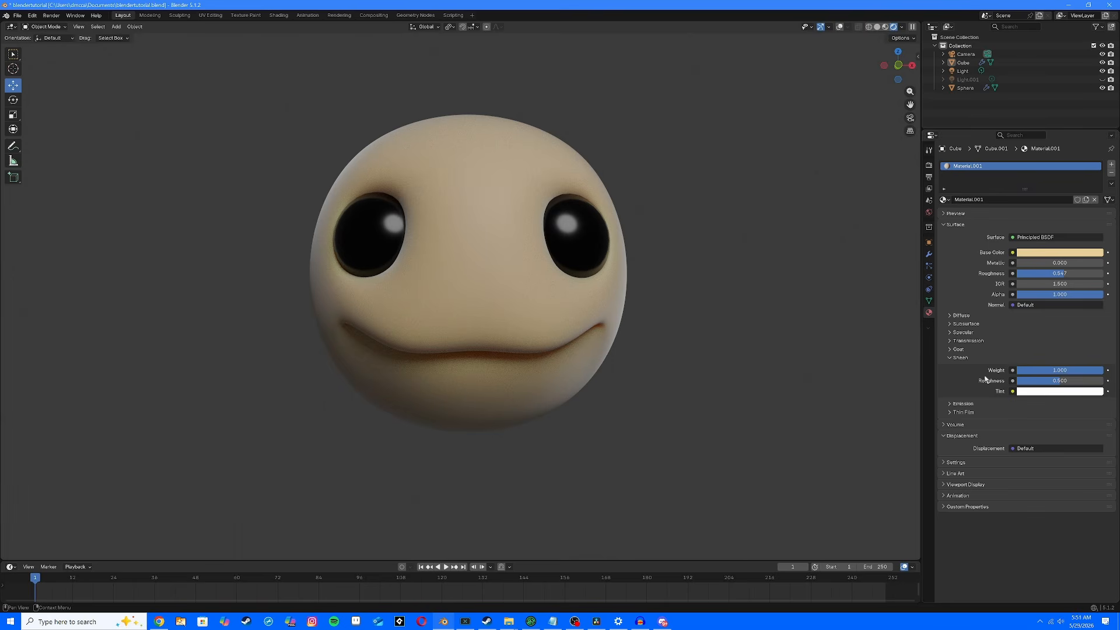
Step: Give the head material Sheen with a Weight of 1.000 and a reduced Sheen Roughness
middle_click_drag(888, 365, 885, 370)
left_click_drag(1046, 383, 1032, 383)
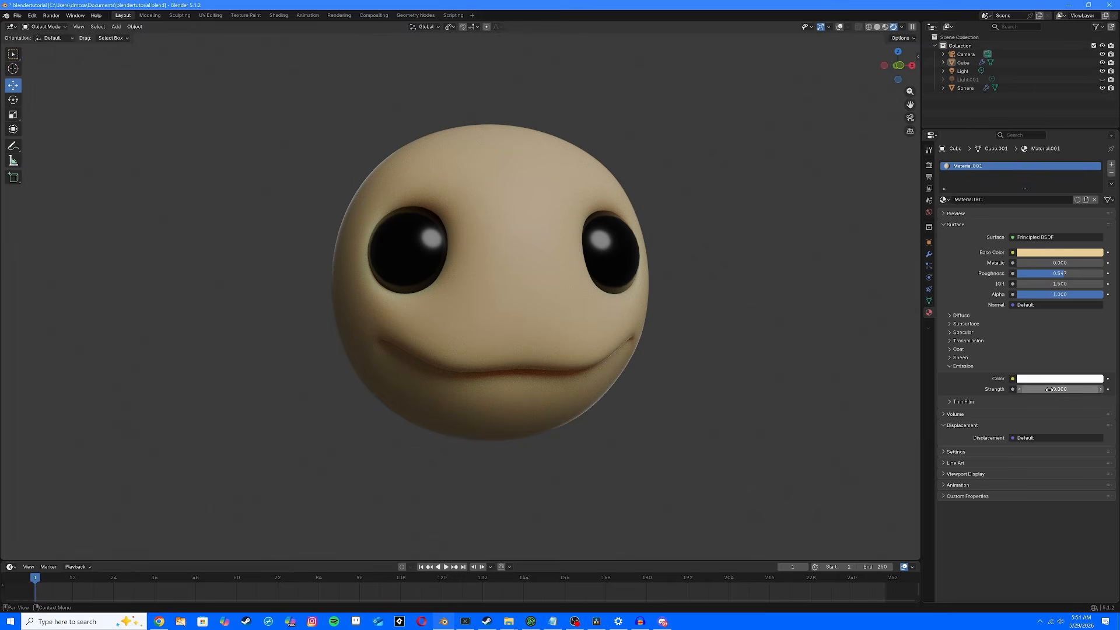
Step: Try a higher Emission Strength on the head material, and set its Thin Film Thickness to about 552 nm
left_click_drag(1049, 389, 1067, 389)
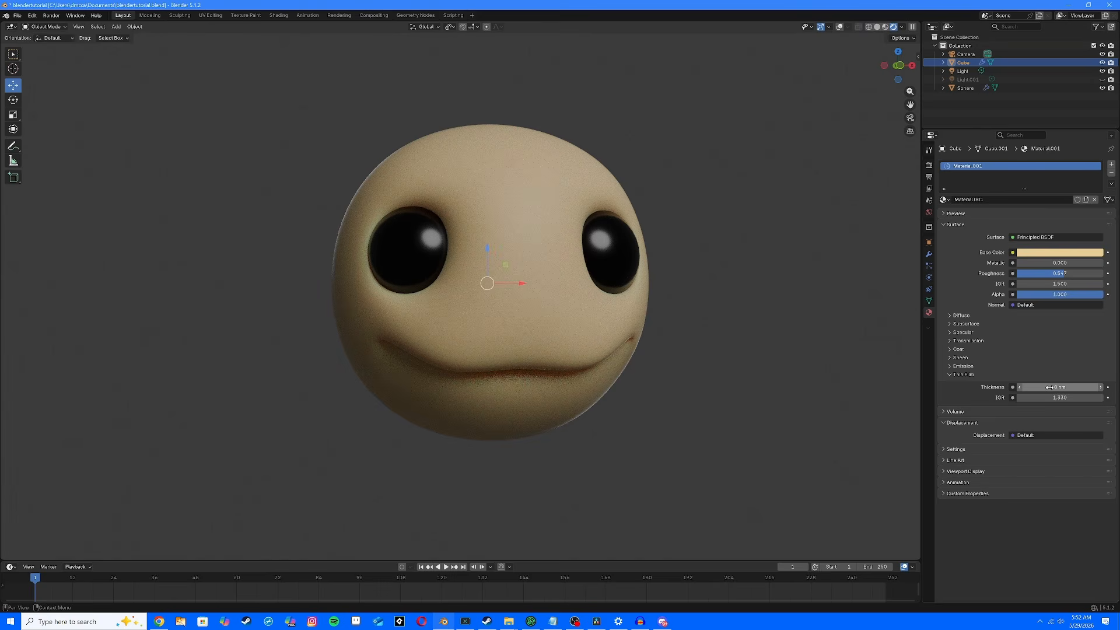
left_click_drag(1049, 387, 1104, 390)
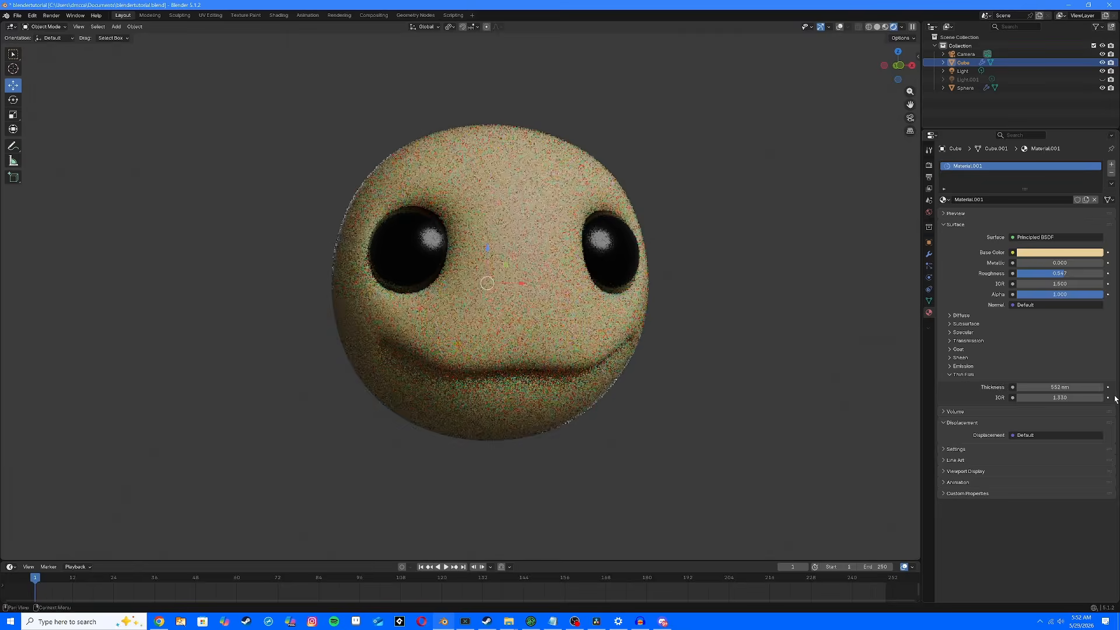
scroll(748, 312, "up", 1)
middle_click_drag(747, 312, 715, 307)
middle_click_drag(715, 307, 706, 307)
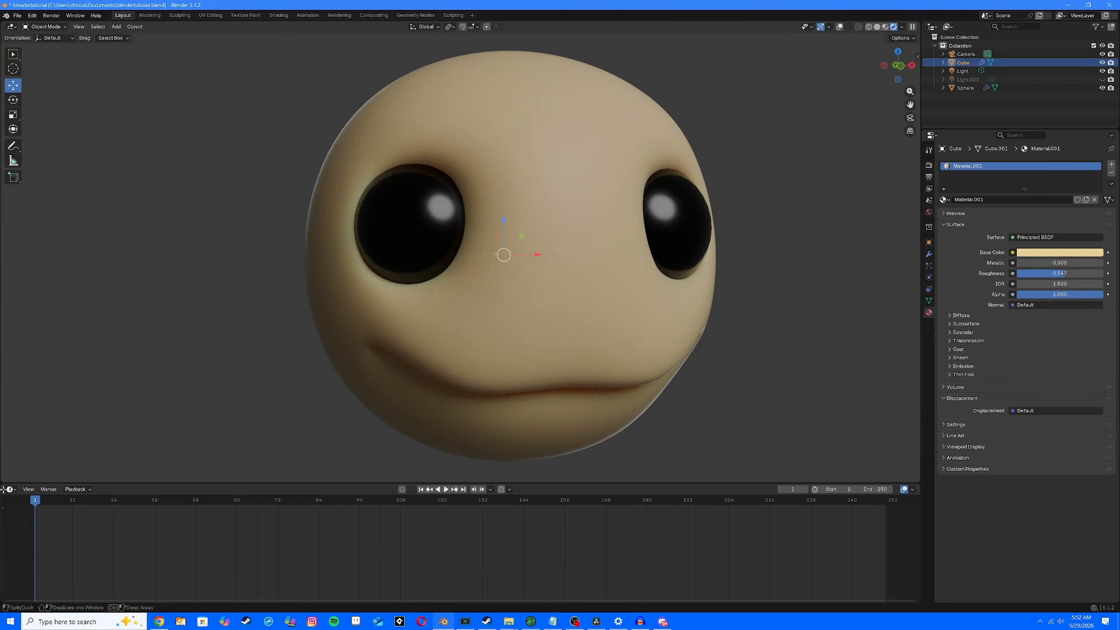
Step: Switch the timeline area to the Shader Editor and enlarge it to show the head material's nodes
left_click(10, 489)
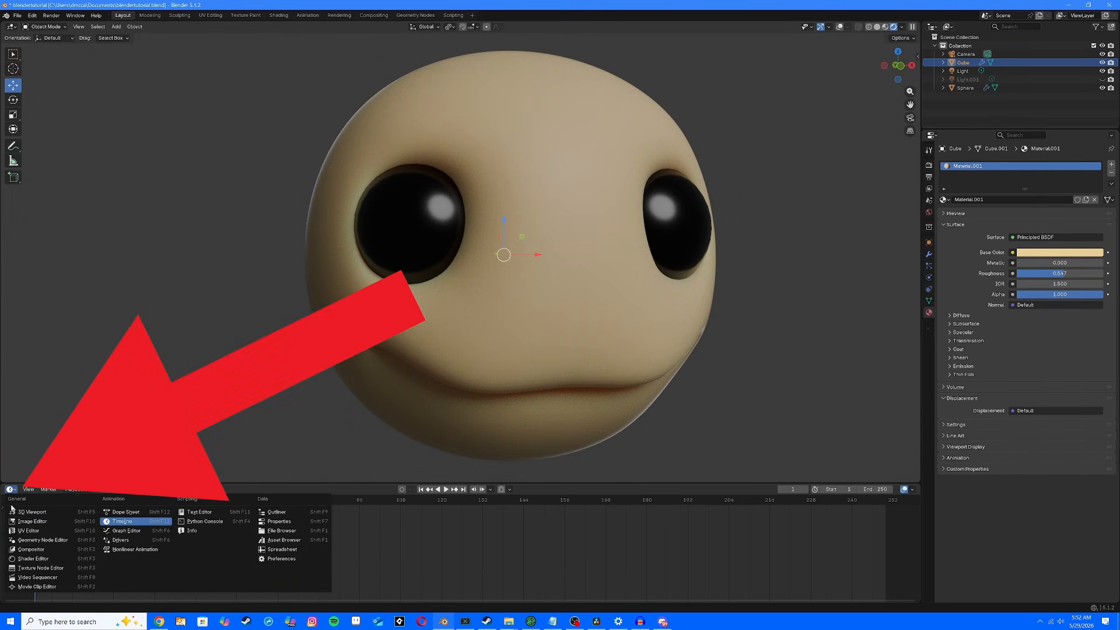
left_click(32, 558)
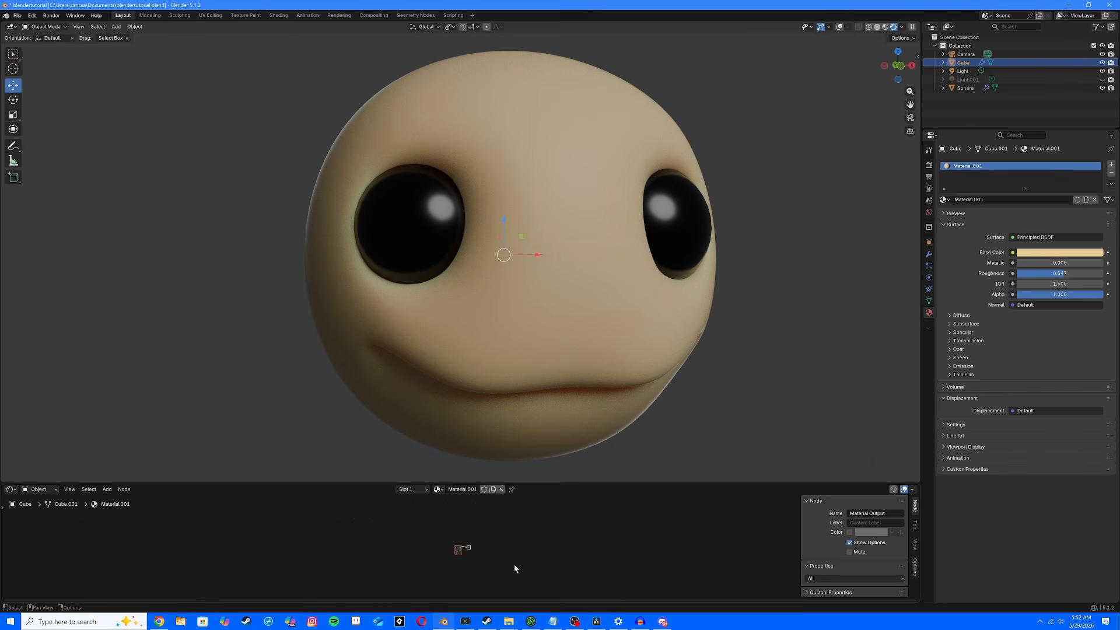
scroll(523, 541, "up", 5)
left_click_drag(559, 489, 559, 455)
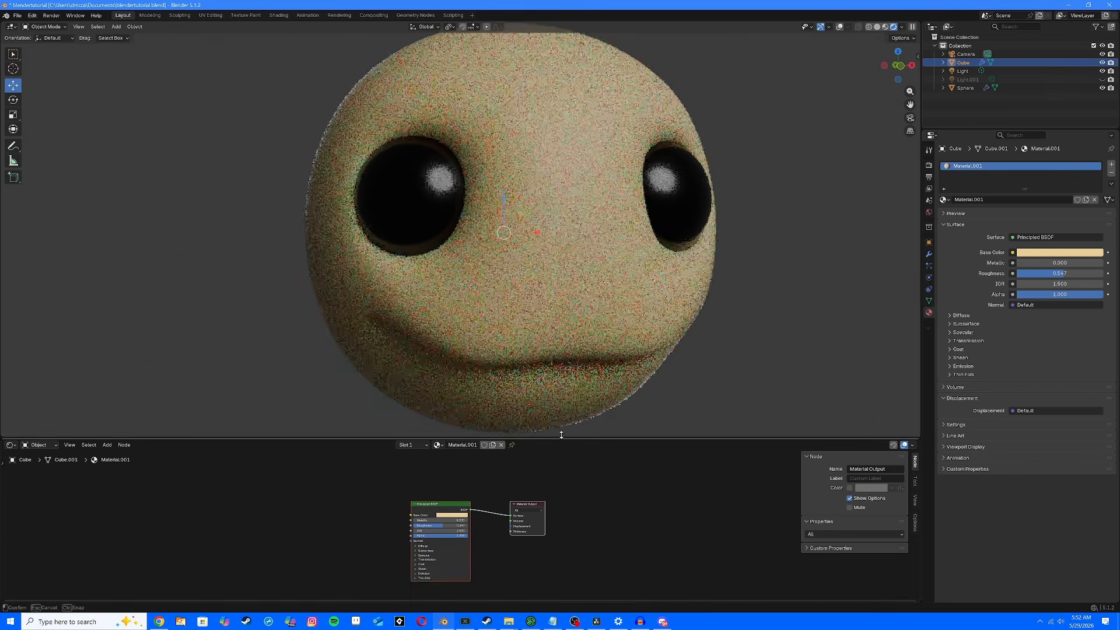
scroll(489, 536, "up", 3)
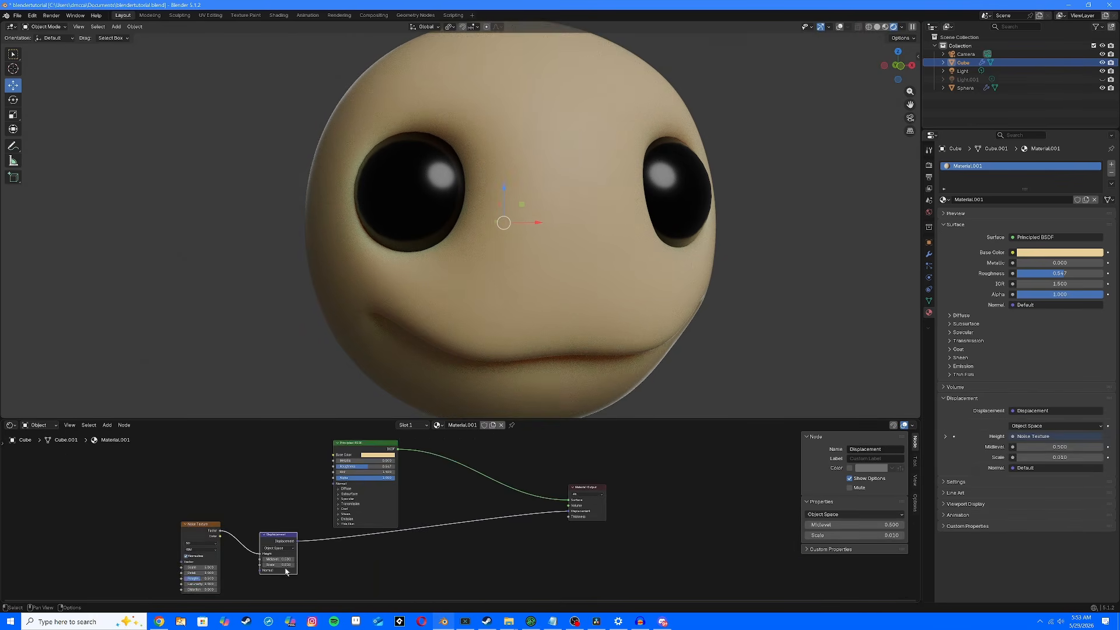
Step: Lower the Noise Texture node's Scale and set the Displacement node's Scale to 0.04 for the head material
left_click_drag(283, 565, 293, 565)
mouse_move(202, 573)
left_mouse_down()
mouse_move(228, 573)
mouse_move(190, 568)
left_mouse_up()
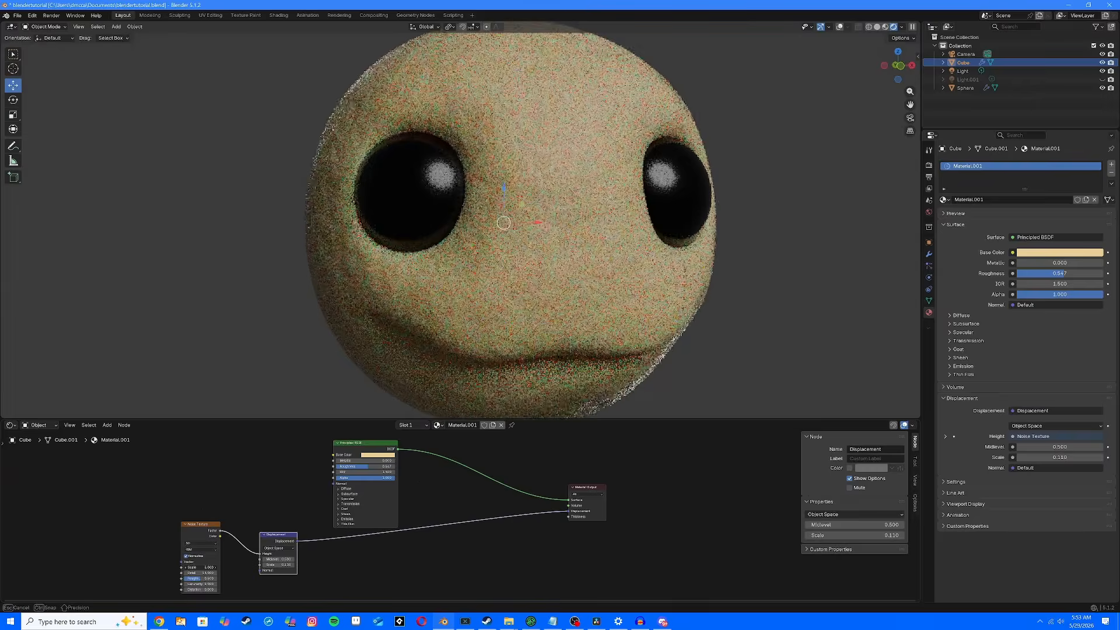
left_click_drag(286, 565, 278, 566)
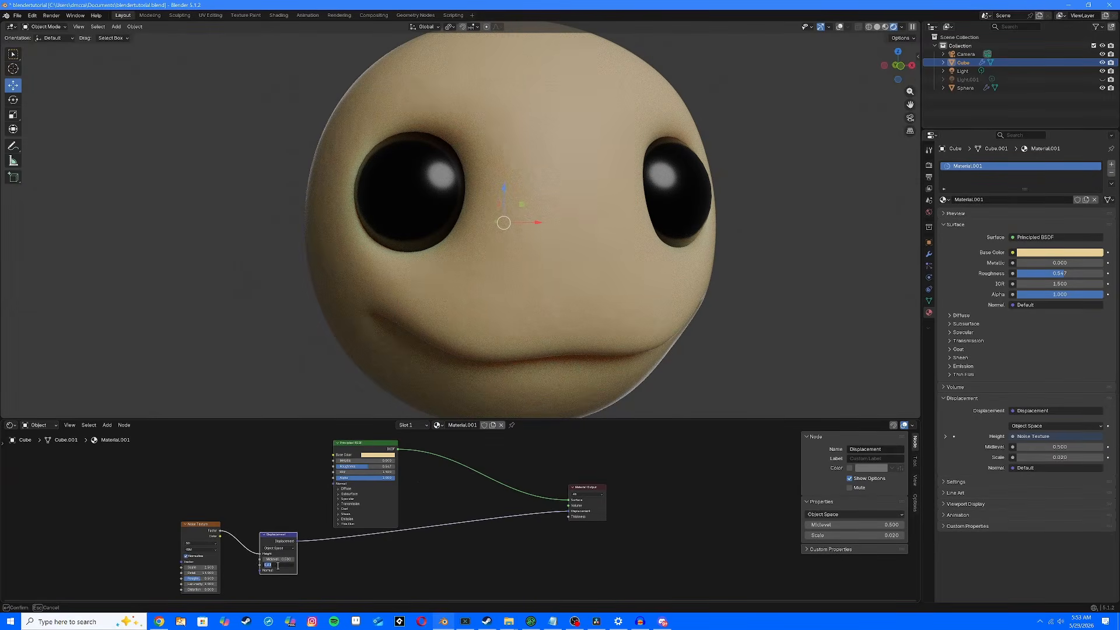
type(".04")
key("Return")
left_click(205, 372)
scroll(216, 367, "down", 4)
middle_click_drag(217, 366, 211, 368)
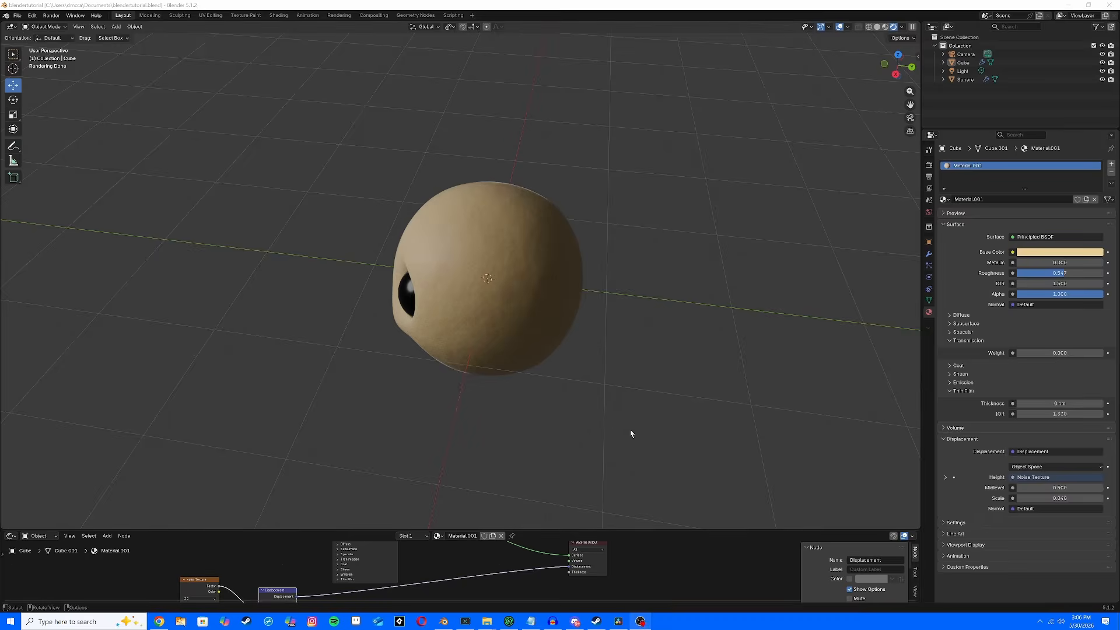
Step: Add a second material slot to the head and create a new material in it
mouse_move(631, 433)
middle_mouse_down()
mouse_move(678, 432)
mouse_move(647, 447)
middle_mouse_up()
middle_click_drag(822, 411, 810, 358)
left_click(1111, 164)
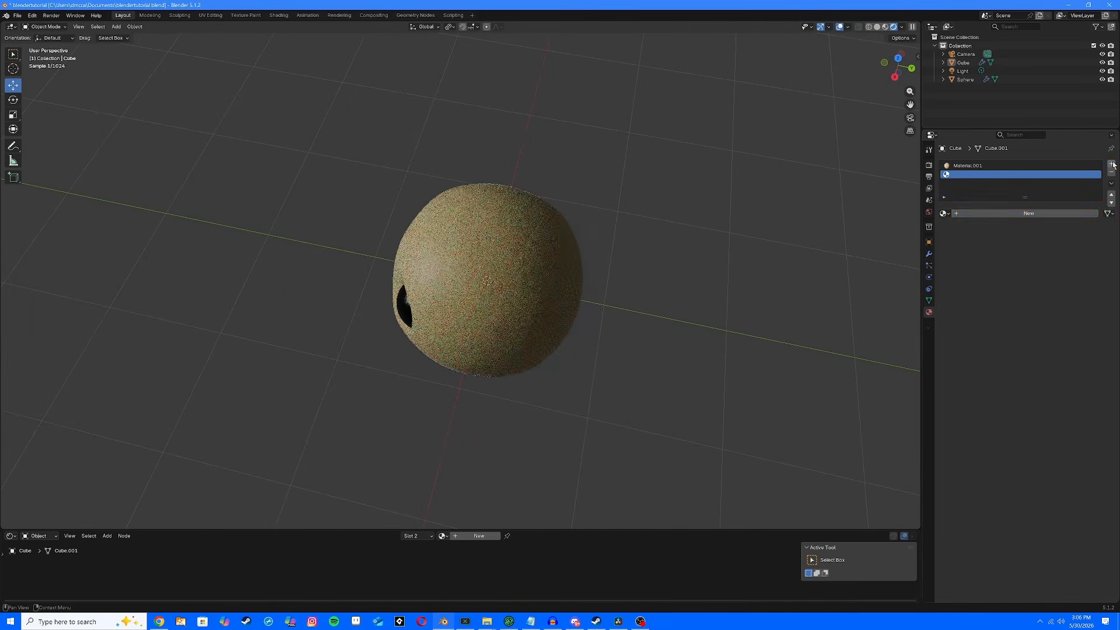
left_click(1040, 214)
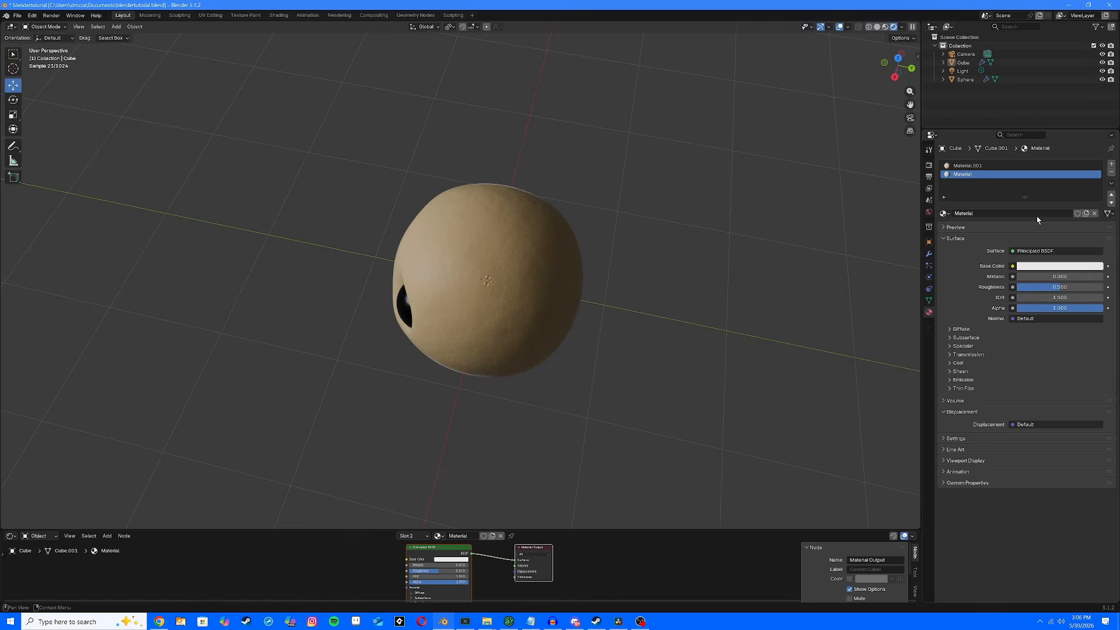
Step: In Edit Mode, select the patch of faces on the upper back of the head and assign the new second material to it
left_click(50, 44)
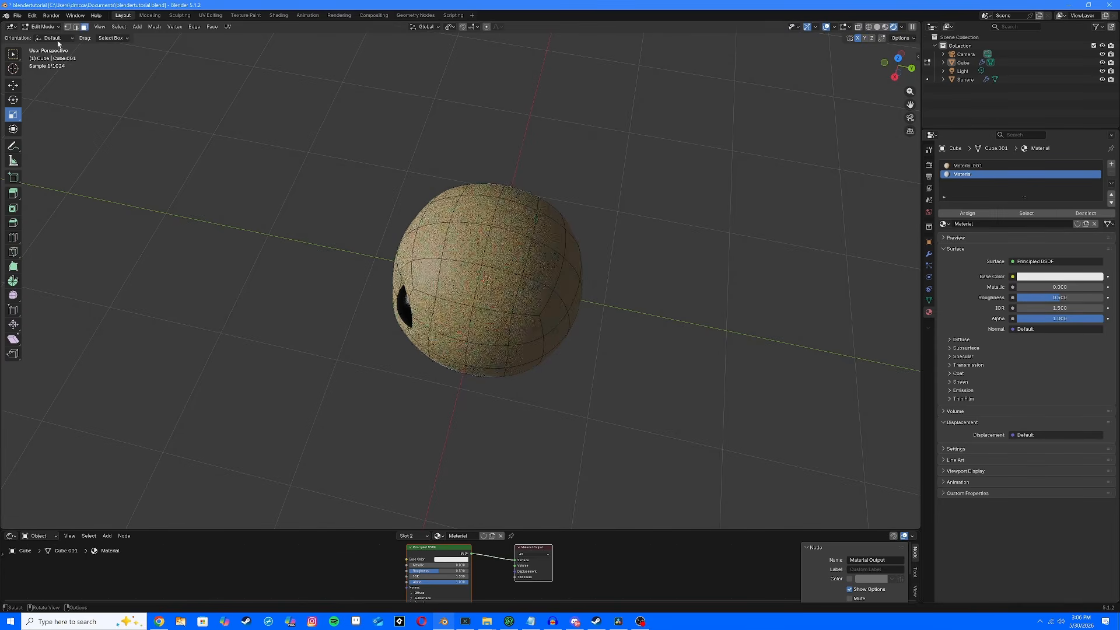
left_click(477, 222)
left_click(514, 214, "shift")
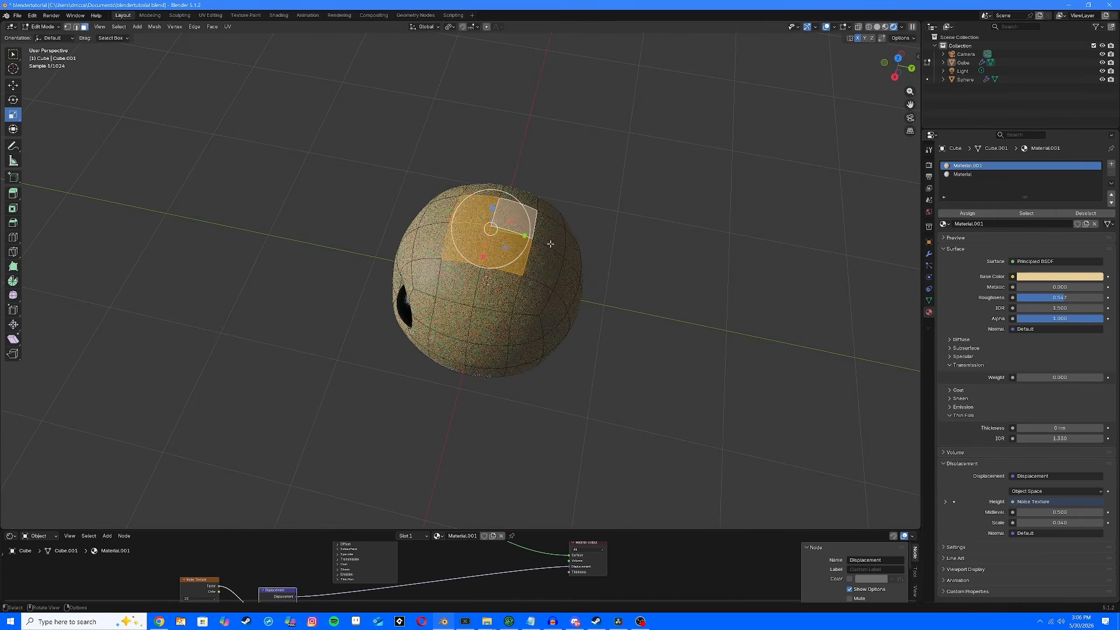
left_click(962, 174)
left_click(967, 212)
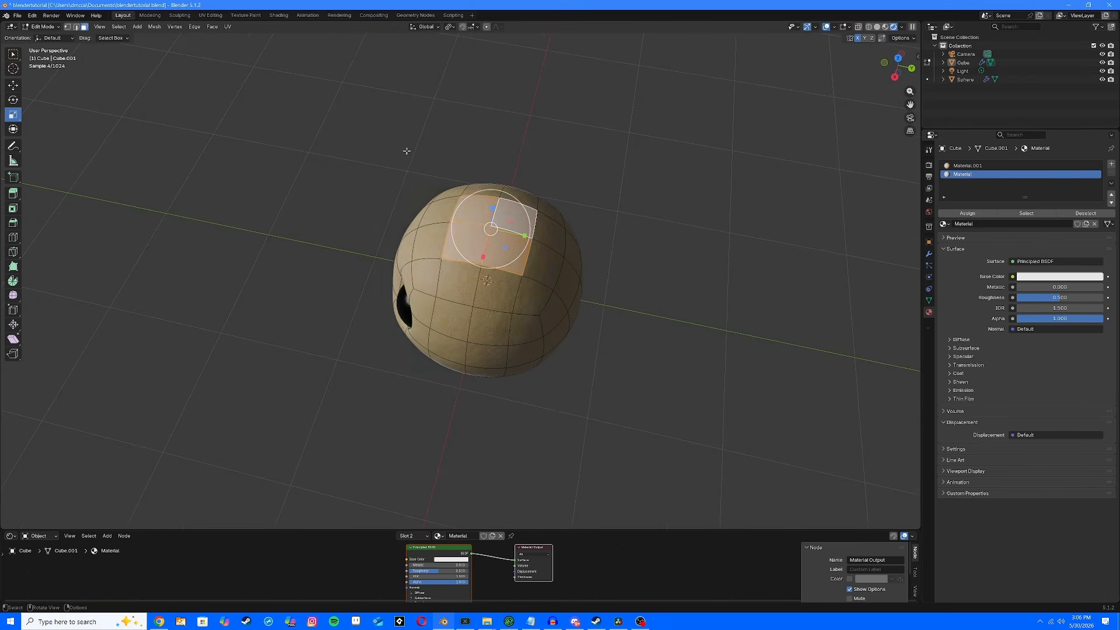
middle_click_drag(405, 148, 604, 210)
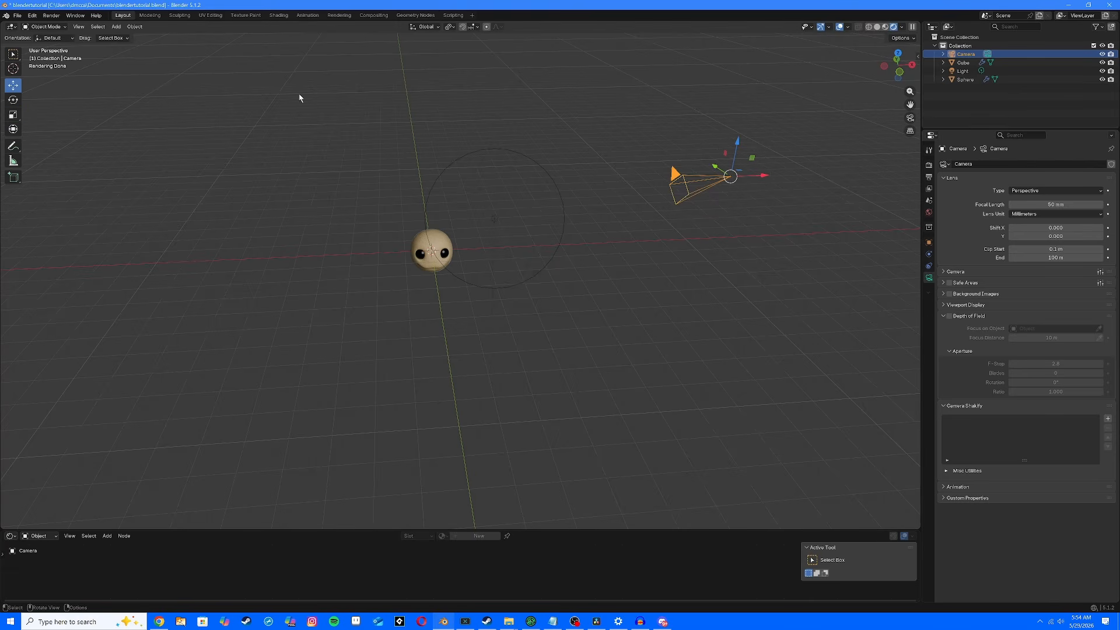
Step: Check the scene through the camera with its frame fitted to the viewport, and locate the camera relative to the head
middle_click_drag(743, 200, 757, 228)
left_click_drag(760, 233, 485, 223)
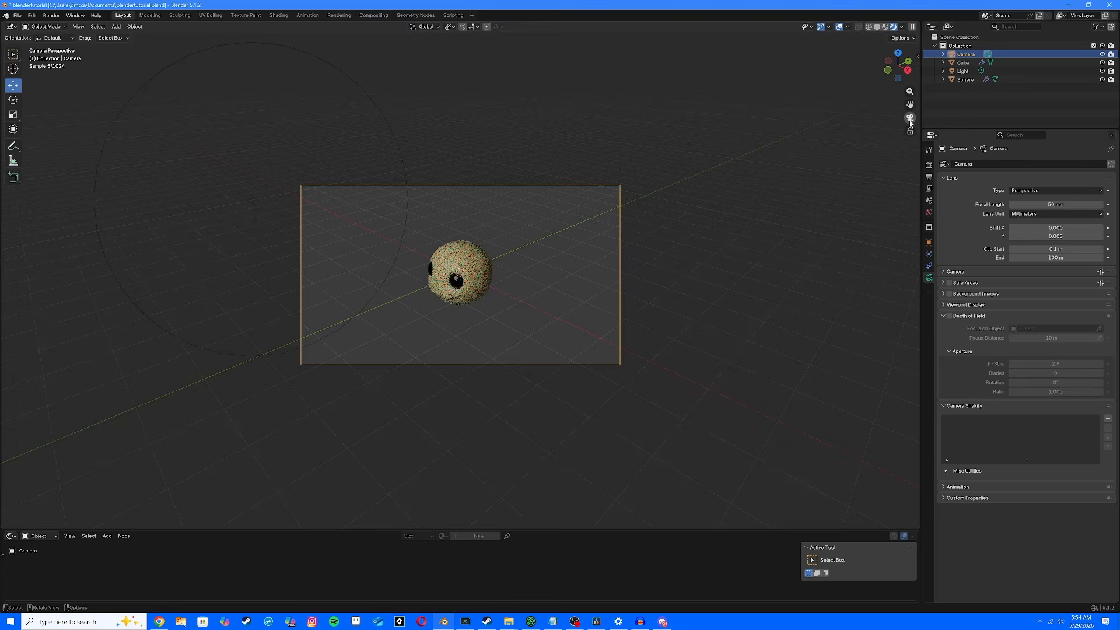
left_click(910, 117)
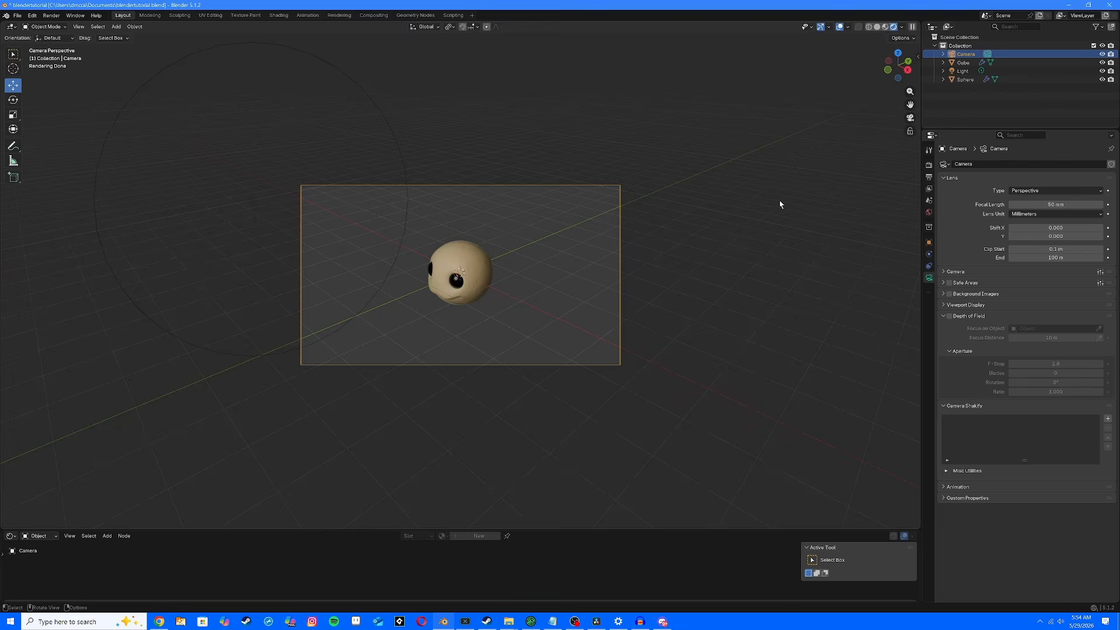
key("Home")
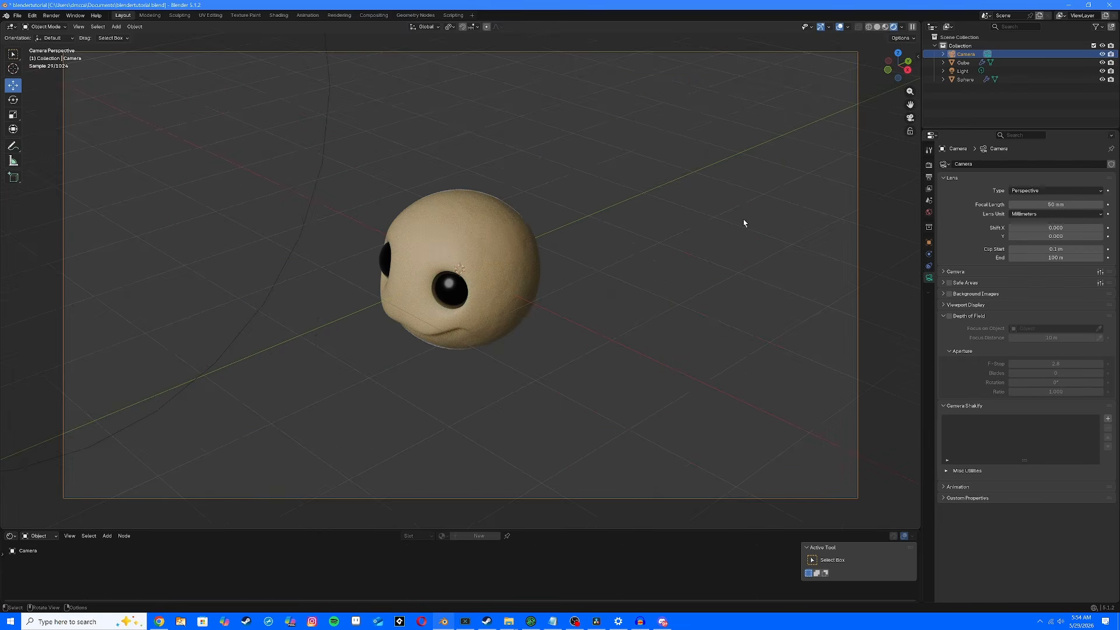
scroll(754, 221, "down", 9)
middle_click_drag(744, 220, 785, 233)
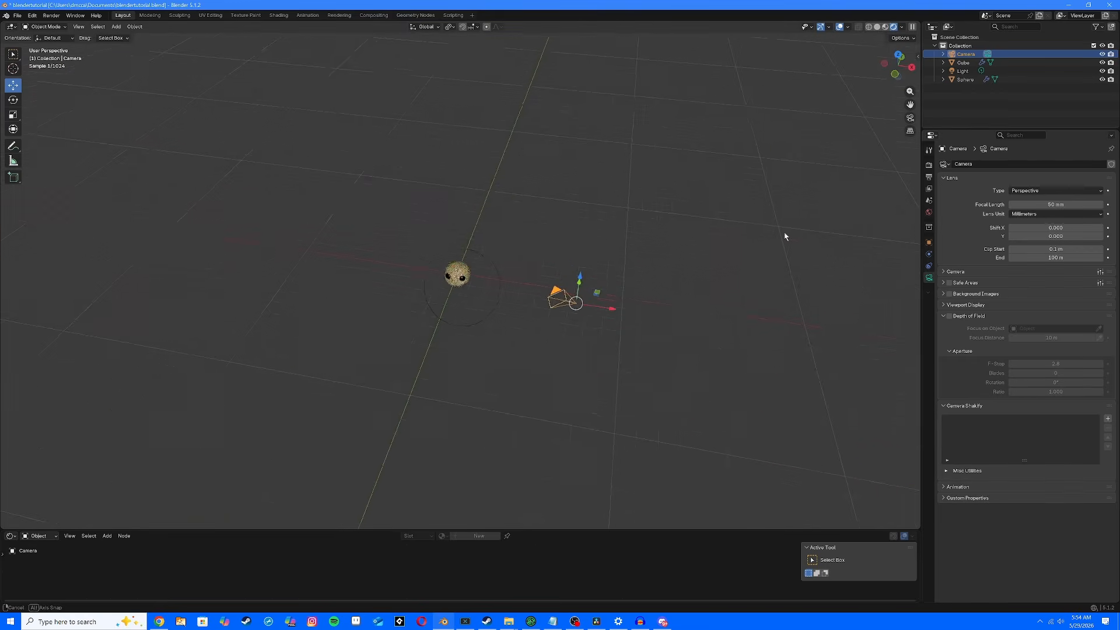
left_click(909, 118)
Step: Move the camera about -7.3 m along X and lower it so it sits roughly in front of the face
left_click_drag(666, 211, 473, 347)
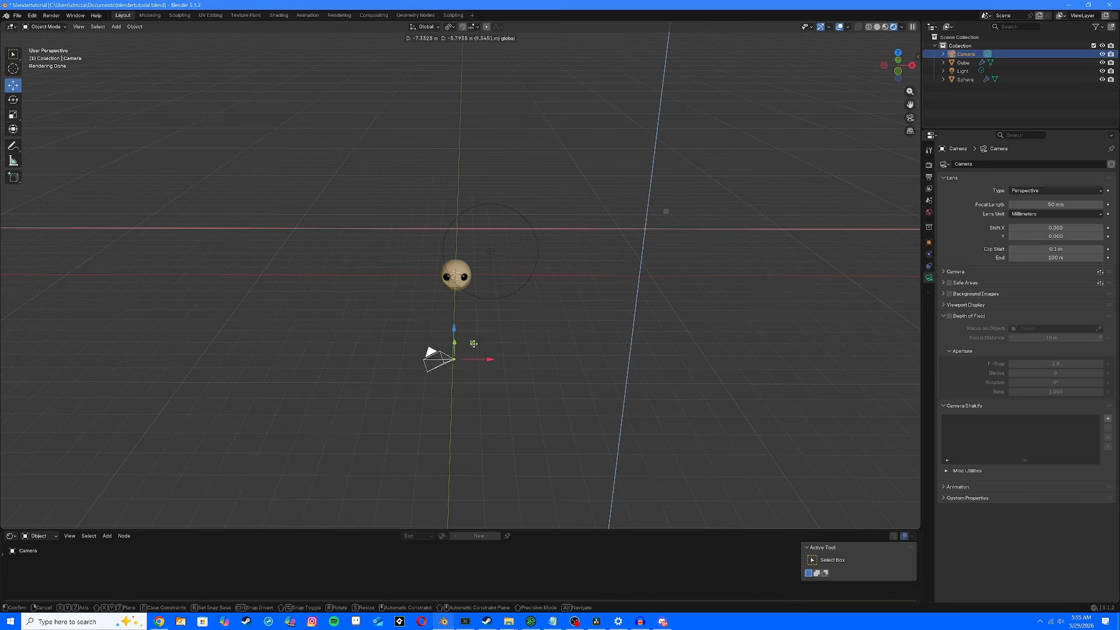
middle_click_drag(506, 340, 500, 322)
left_click_drag(471, 308, 473, 297)
Step: Set the camera's Location X and Z to 0 m and bring it slightly closer to the head along Y
left_click(929, 242)
scroll(628, 340, "up", 3)
left_click(1050, 190)
type("0")
key("Return")
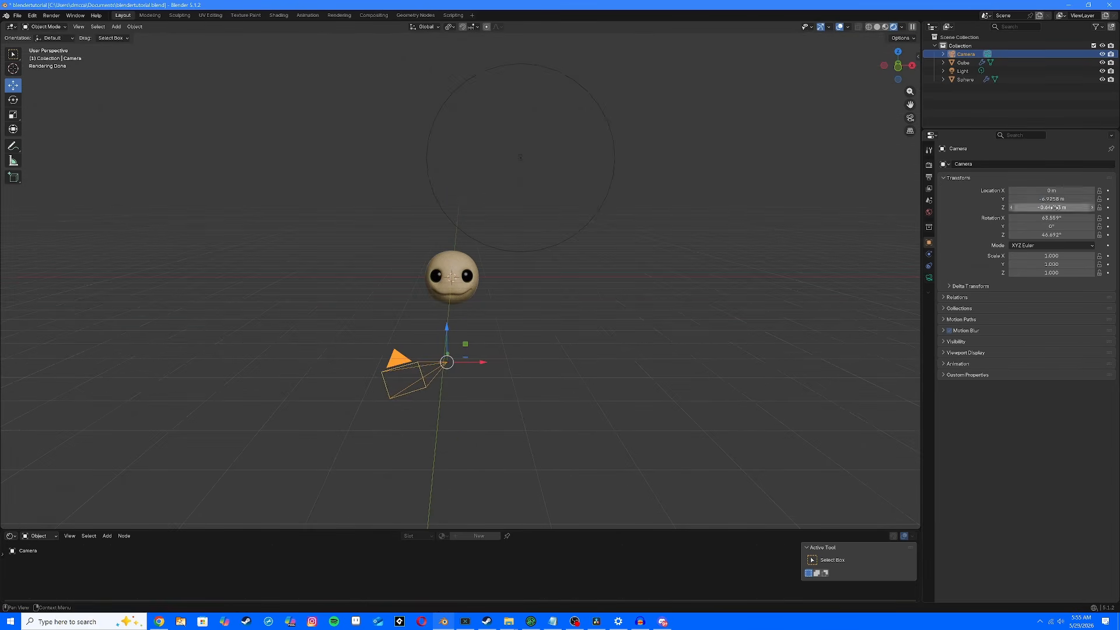
left_click(1054, 208)
type("0")
key("Return")
left_click_drag(1052, 199, 1083, 199)
Step: Set the camera's Rotation X to 90° and Rotation Z to 0°, and look at the head through the camera
left_click(1052, 218)
type("90")
left_click(1052, 235)
type("0")
left_click(910, 117)
key("ctrl+z")
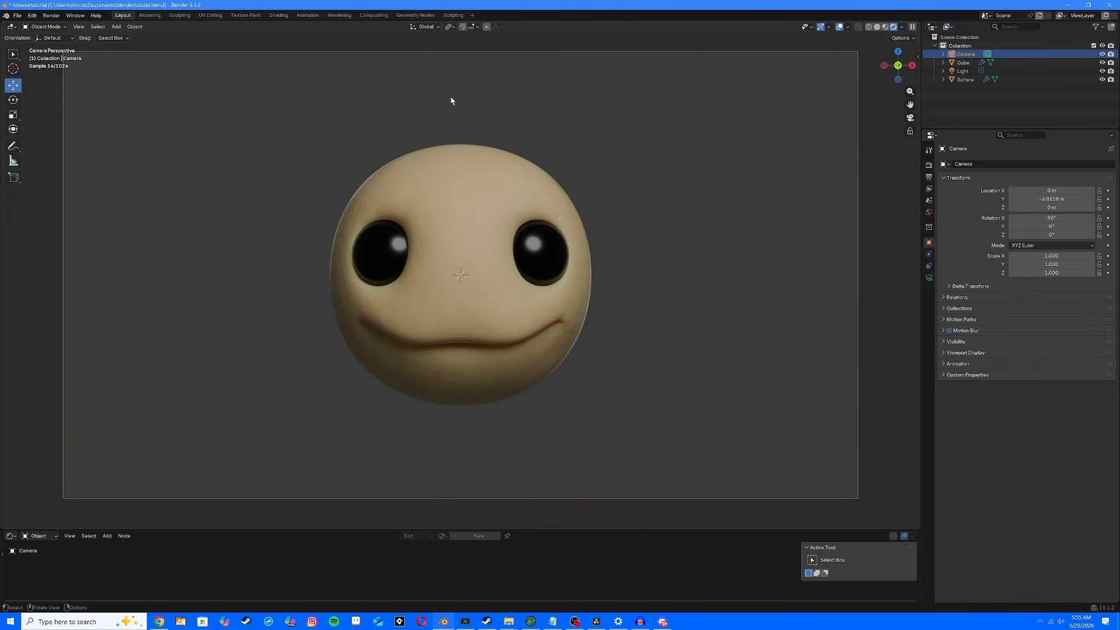
Step: Open the World background's surface Color for editing
scroll(133, 307, "down", 4)
scroll(908, 232, "up", 3)
left_click(929, 212)
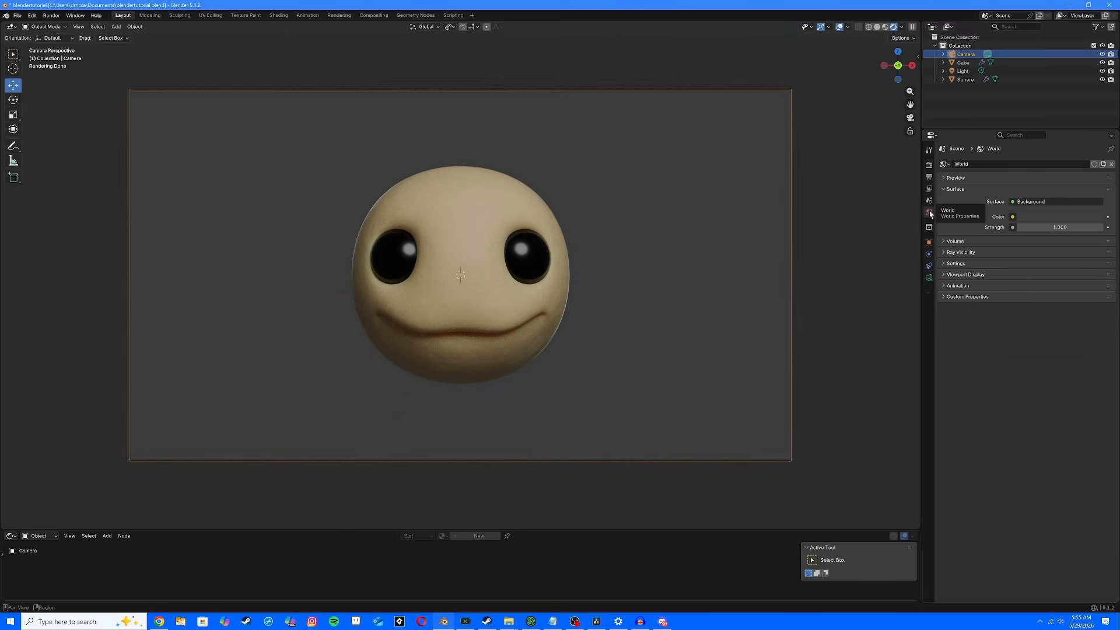
left_click(1079, 216)
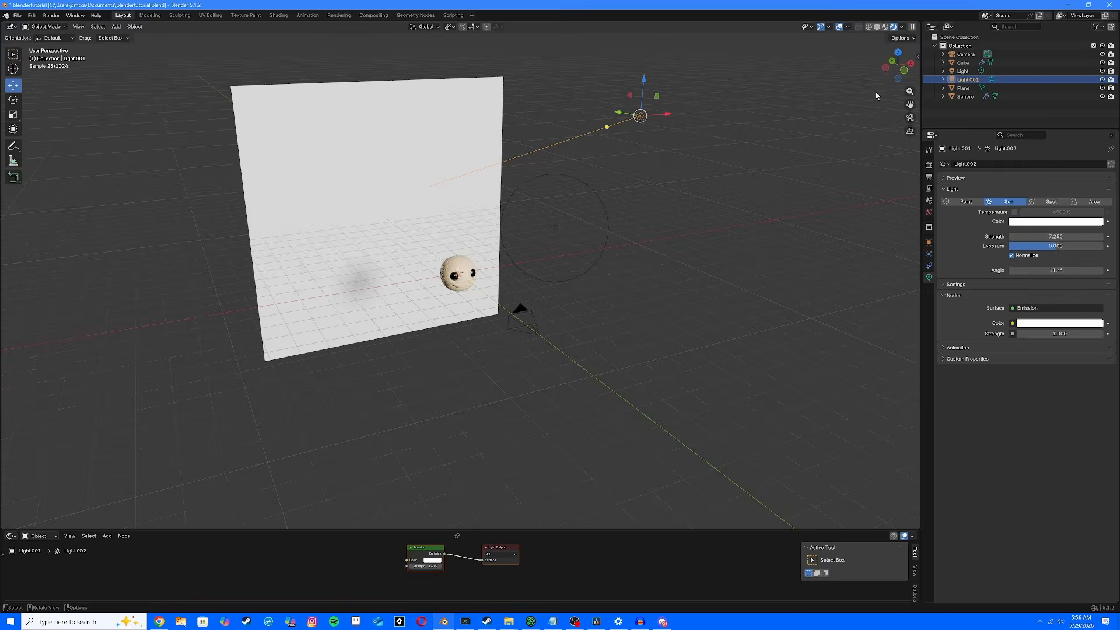
Step: In camera view, lower the Sun light's Strength and give the backdrop plane a new material with a blue Base Color
left_click(910, 118)
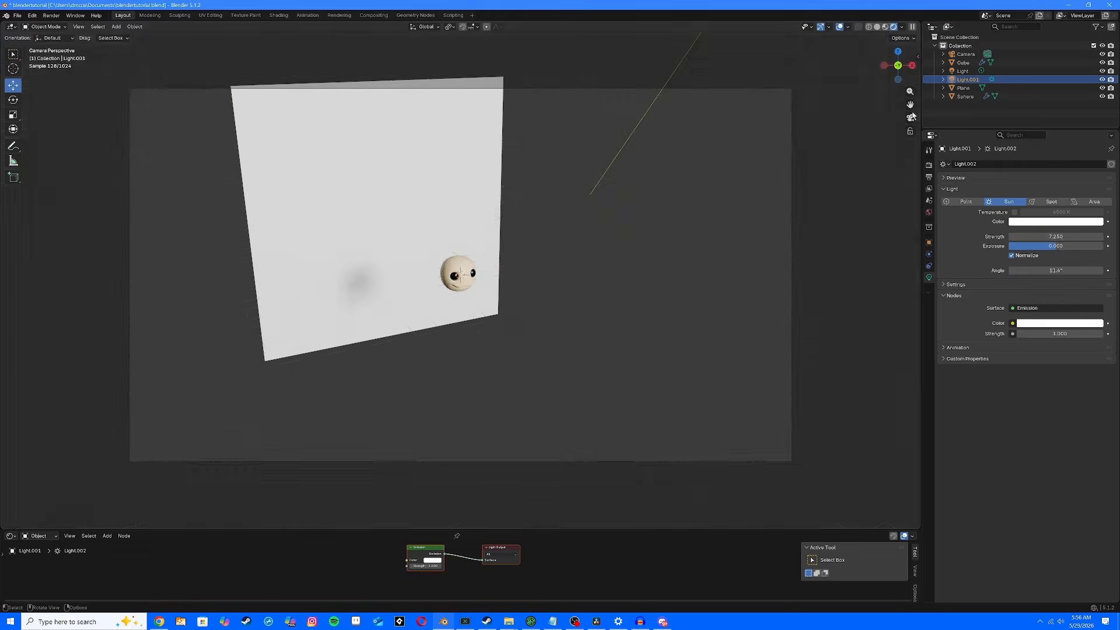
left_click_drag(1060, 237, 1021, 237)
left_click(659, 379)
left_click(497, 535)
left_click(452, 559)
left_click_drag(459, 488, 472, 482)
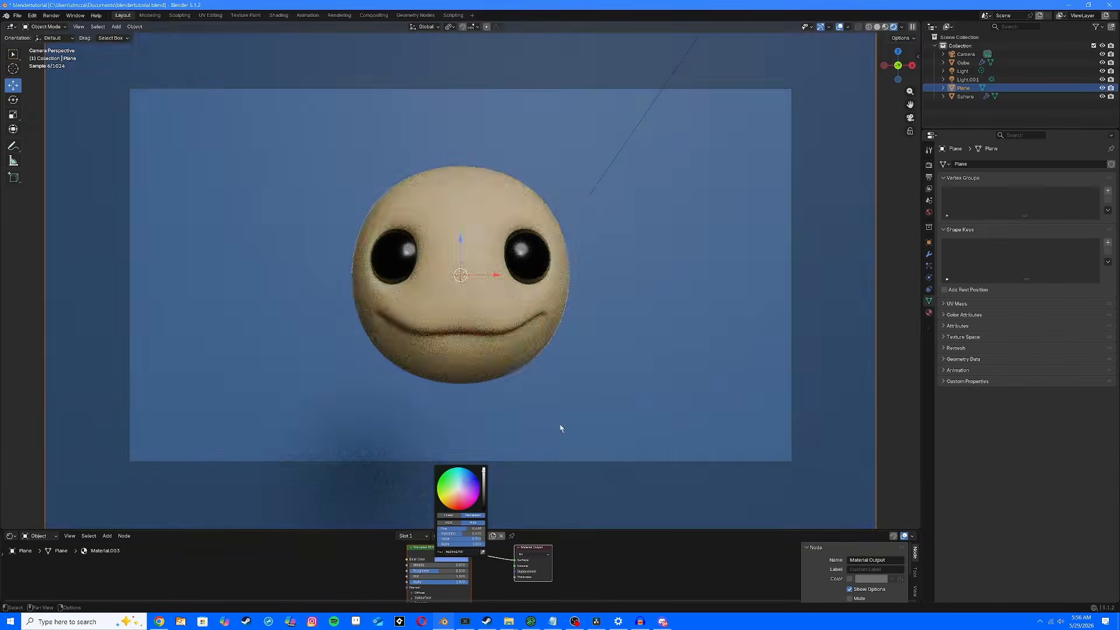
Step: Render a still image of the head through the camera and open the scene's render settings
left_click(964, 54)
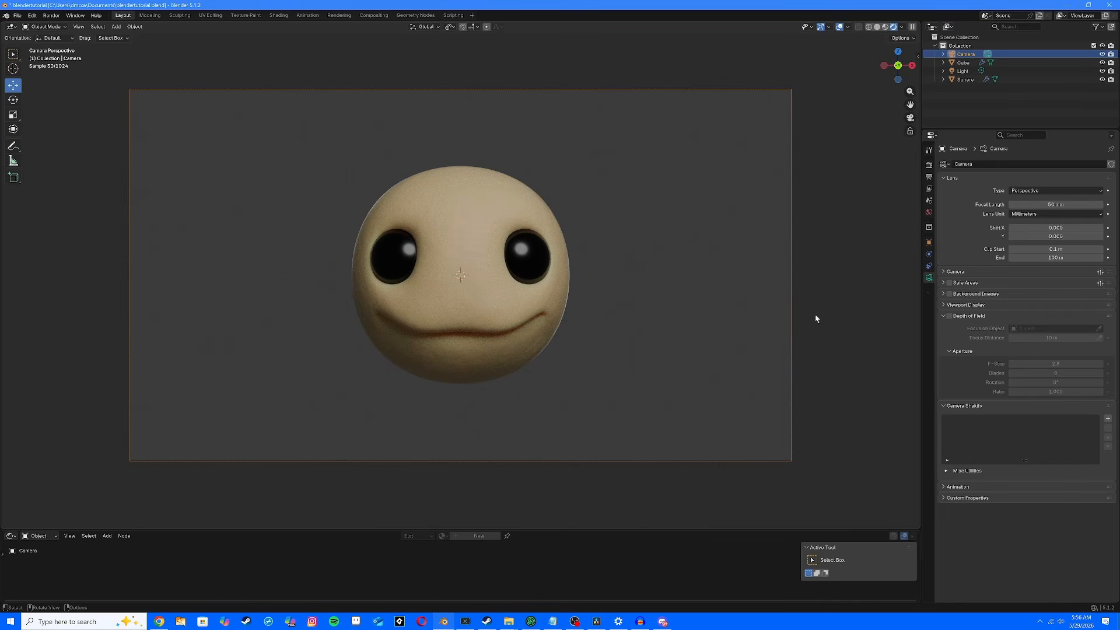
left_click(774, 316)
left_click(51, 16)
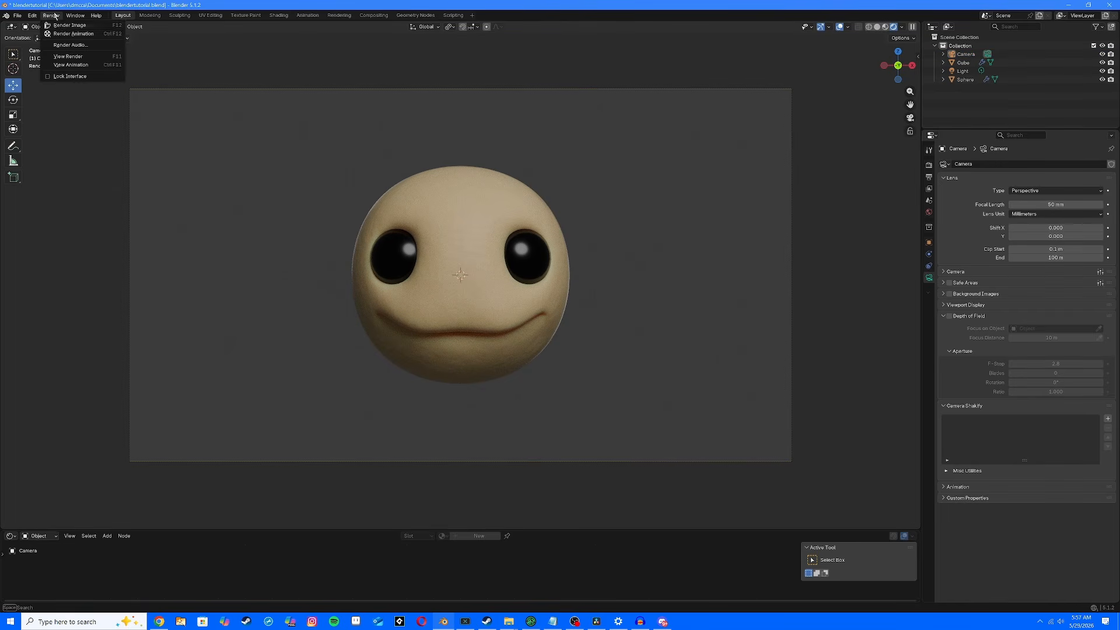
left_click(61, 27)
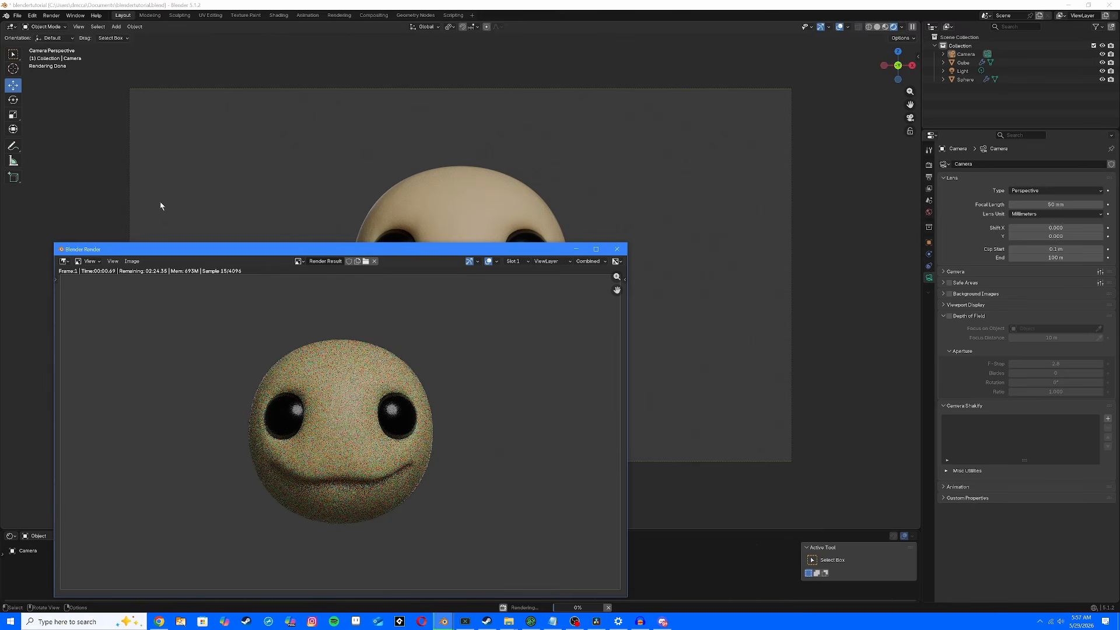
left_click_drag(189, 256, 305, 147)
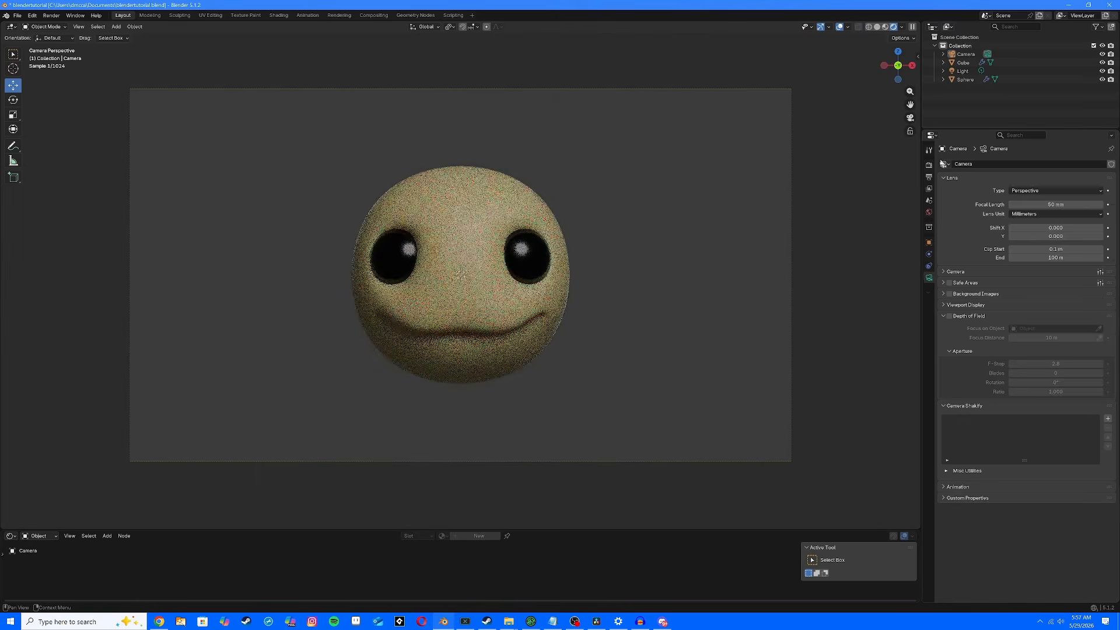
left_click(929, 165)
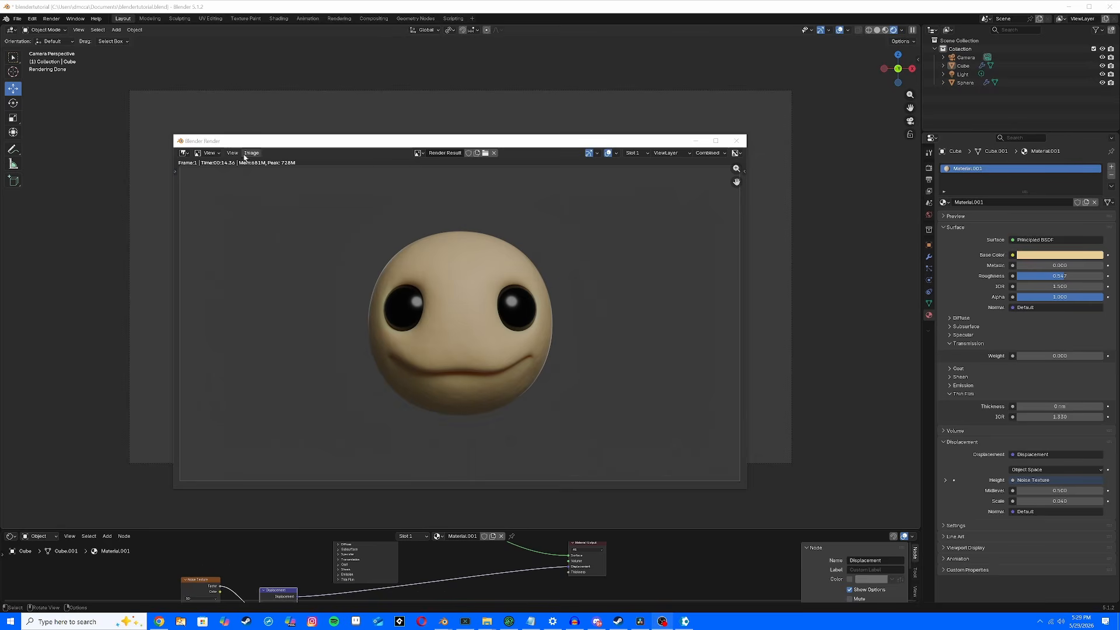
Step: Save the rendered image under the name awesomeness and save the project file
left_click(251, 153)
left_click(260, 223)
type("awesomeness")
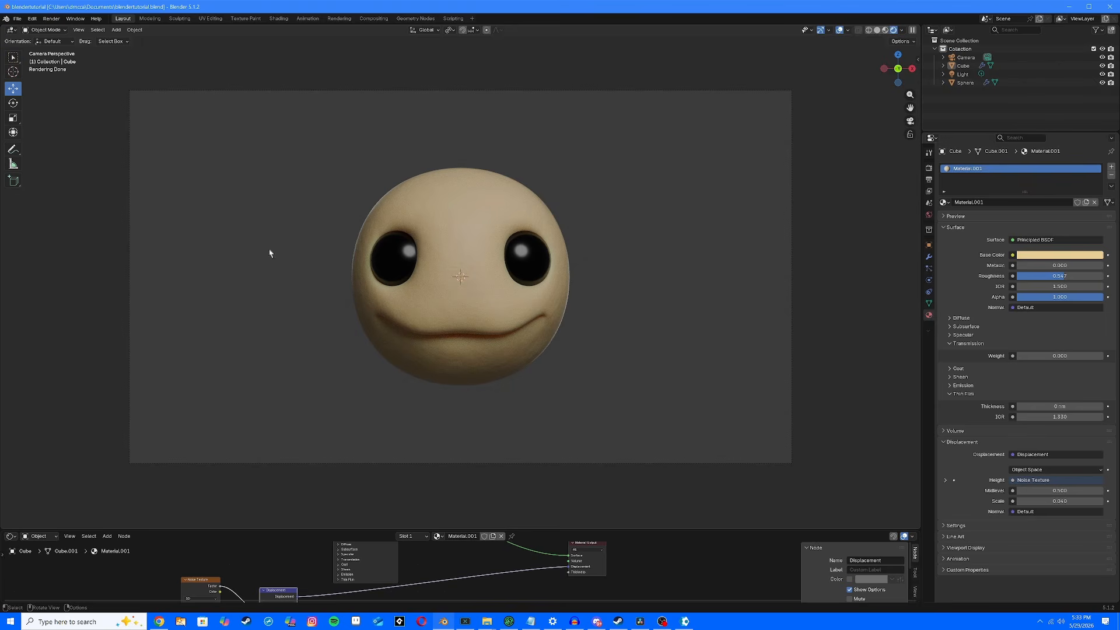
left_click(19, 21)
left_click(33, 86)
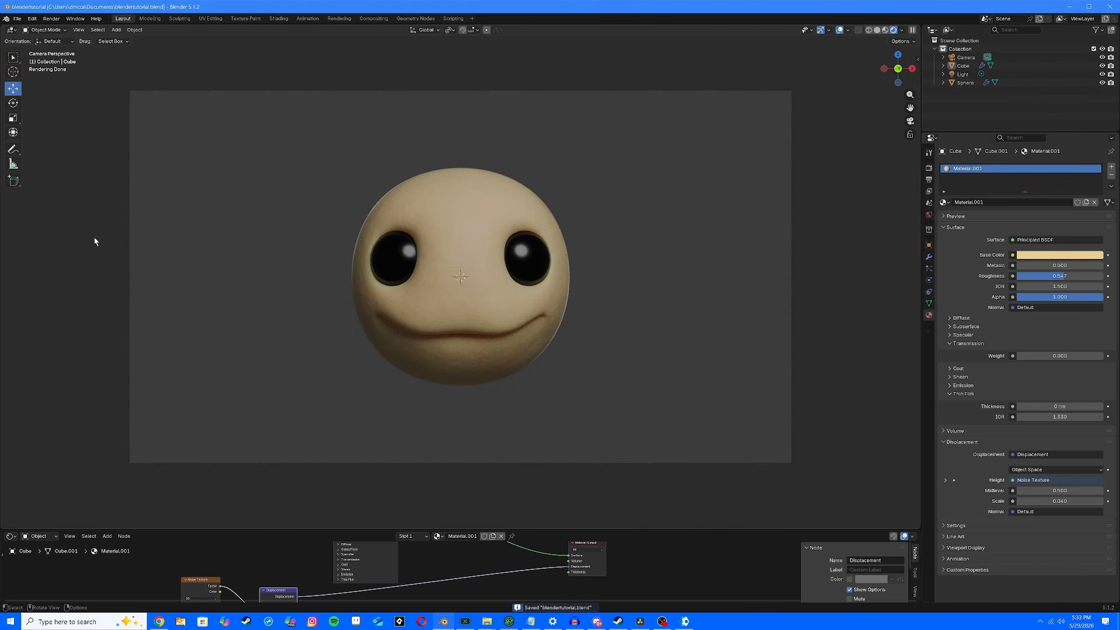